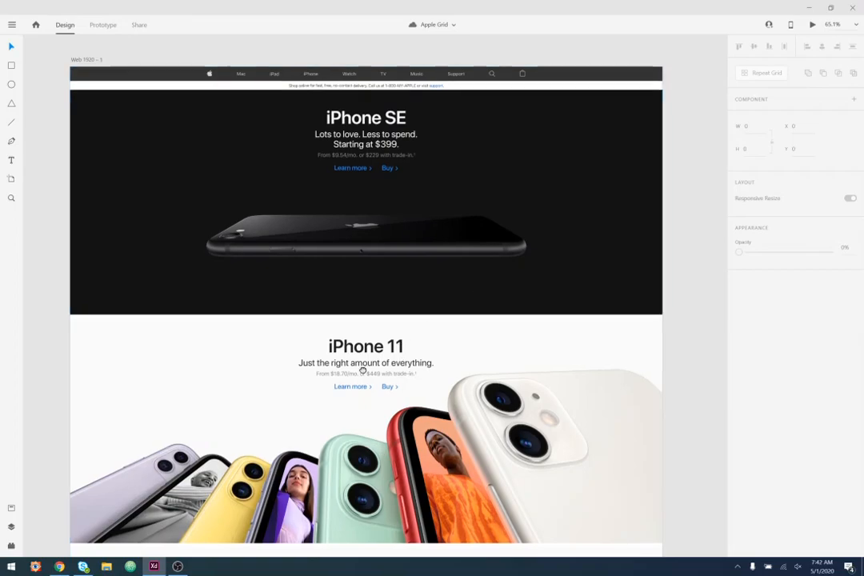
- Survey the overall layout of the Apple homepage artboard from the iPhone SE banner to the footer and back up
scroll(358, 377, "down", 5)
scroll(400, 240, "down", 5)
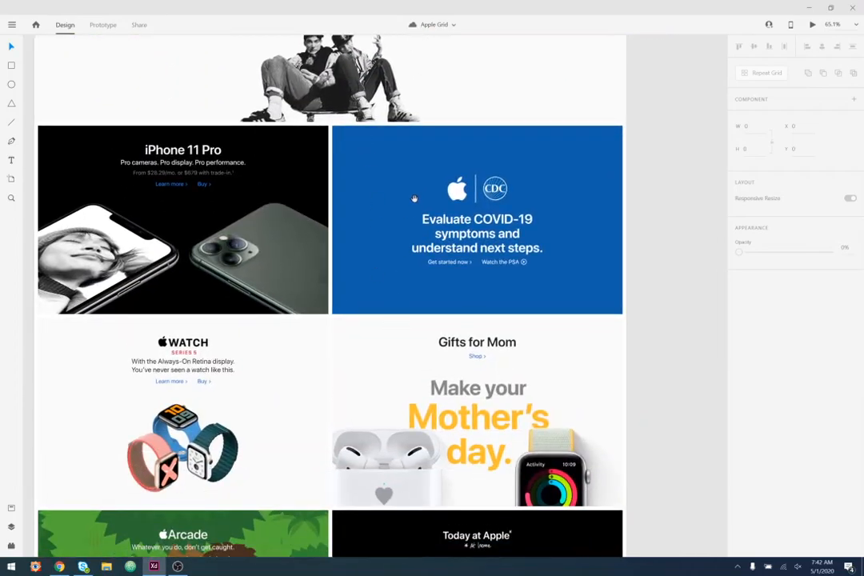
scroll(411, 295, "down", 10)
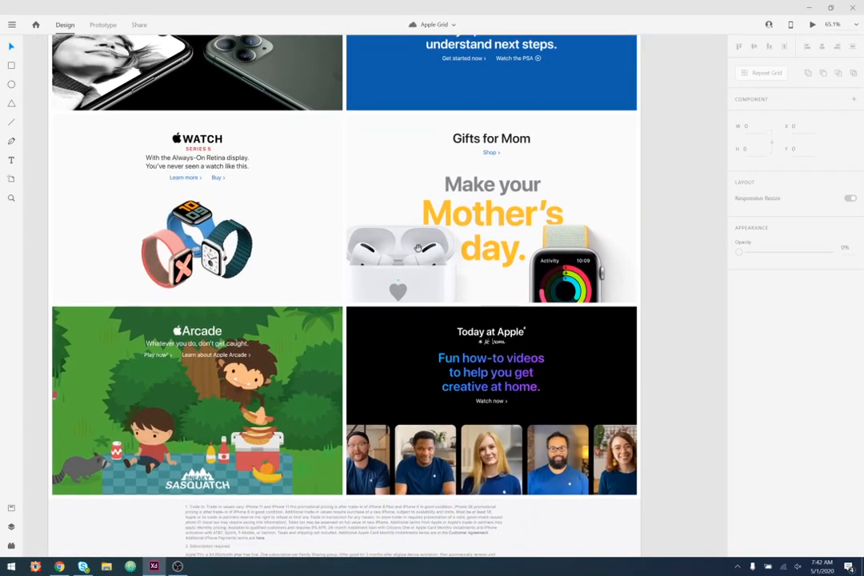
scroll(395, 355, "up", 10)
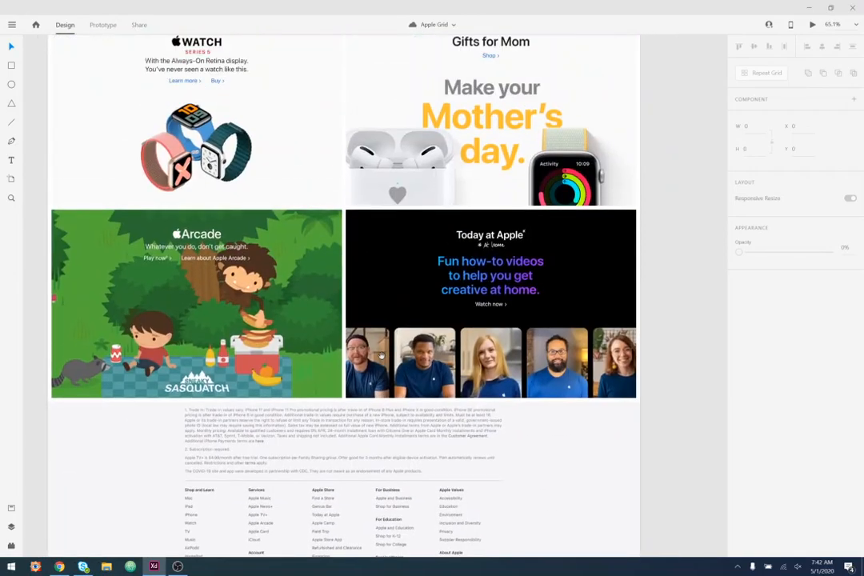
scroll(395, 355, "up", 8)
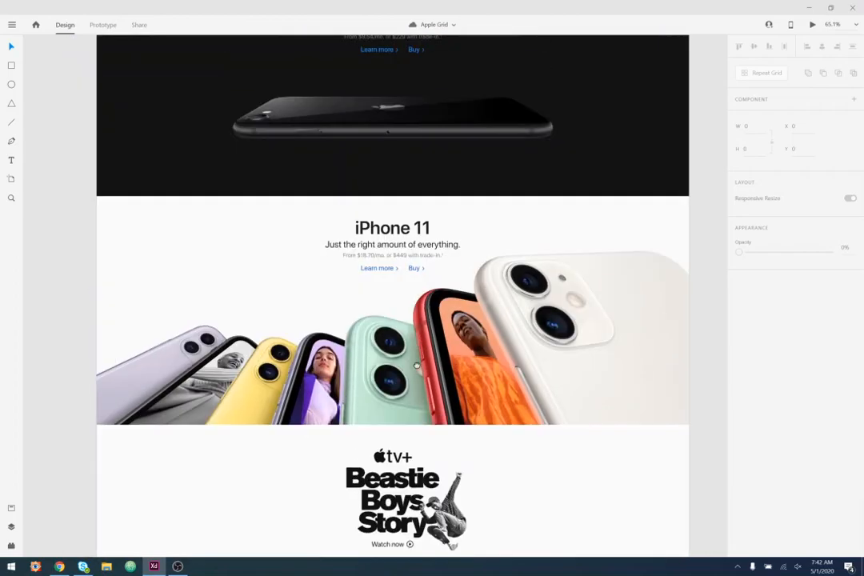
scroll(400, 302, "down", 2)
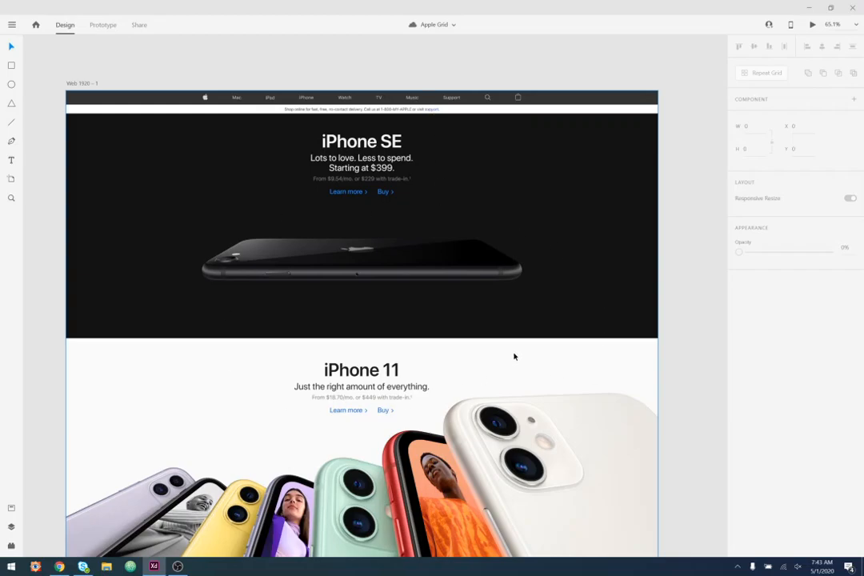
- Examine the full-width iPhone SE, iPhone 11 and Apple TV+ sections and how the layout changes to two-column tiles below them
left_click_drag(537, 405, 542, 363)
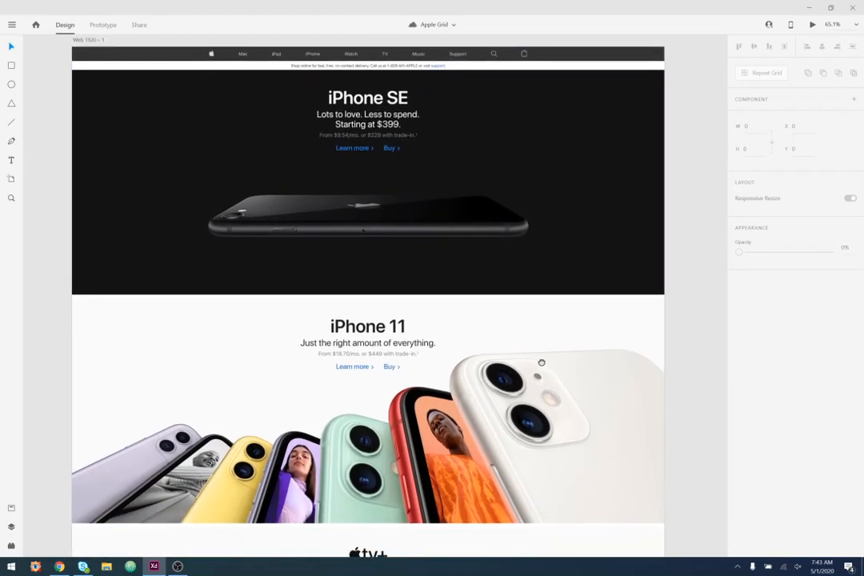
scroll(541, 363, "down", 5)
left_click_drag(532, 445, 528, 379)
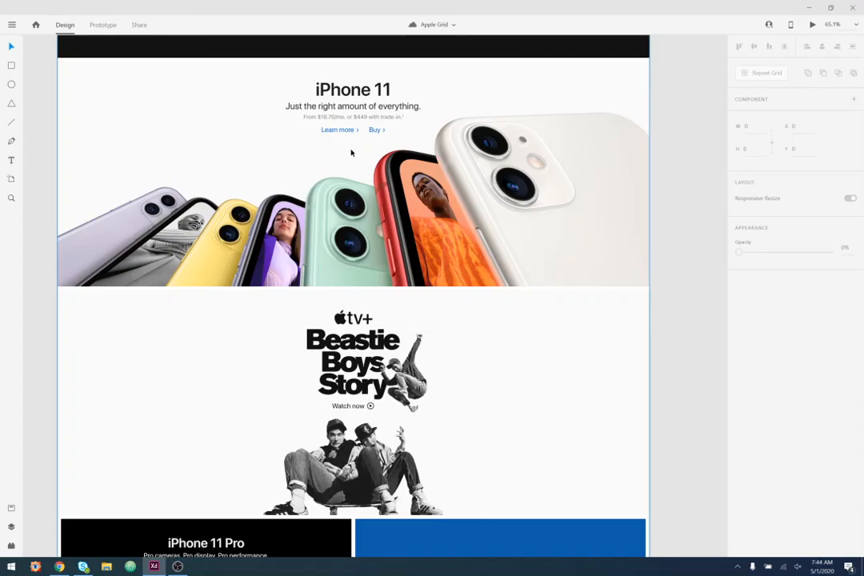
scroll(502, 275, "down", 2)
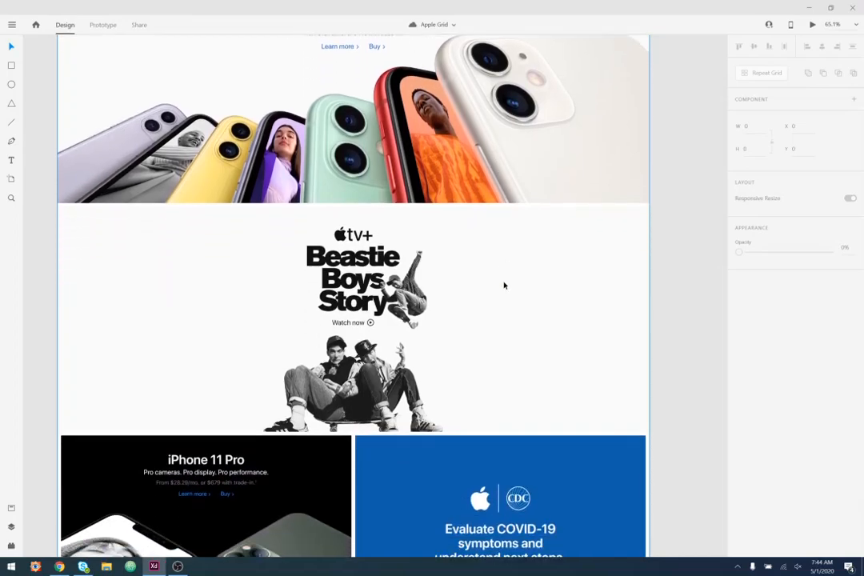
scroll(504, 288, "down", 1)
left_click_drag(498, 359, 497, 286)
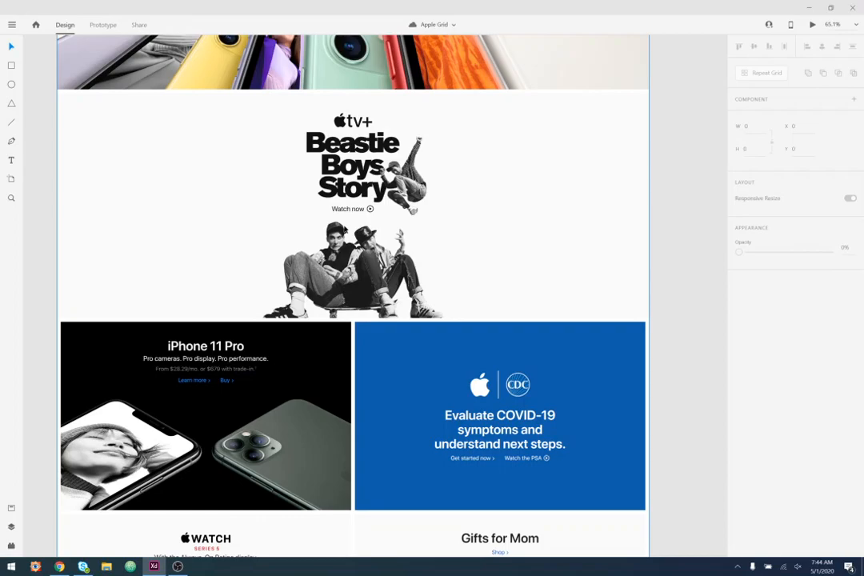
scroll(387, 396, "up", 9)
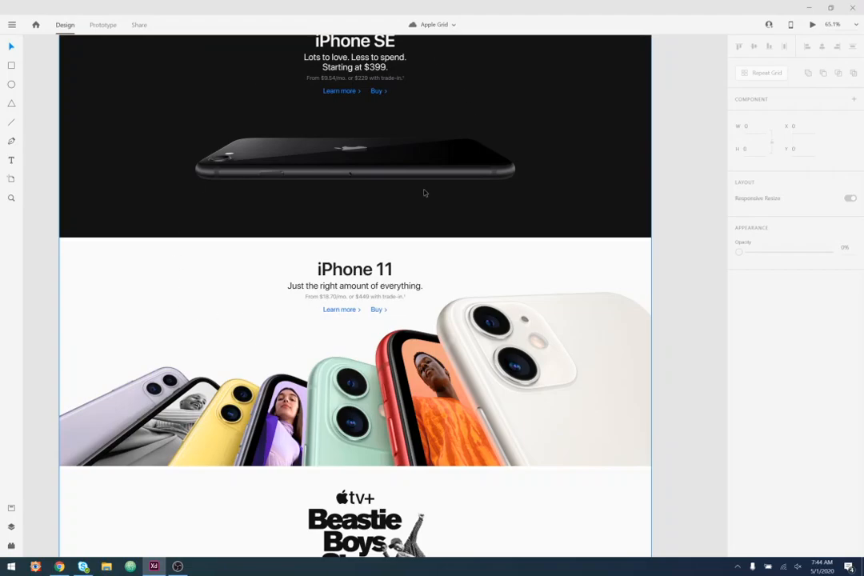
scroll(499, 300, "down", 11)
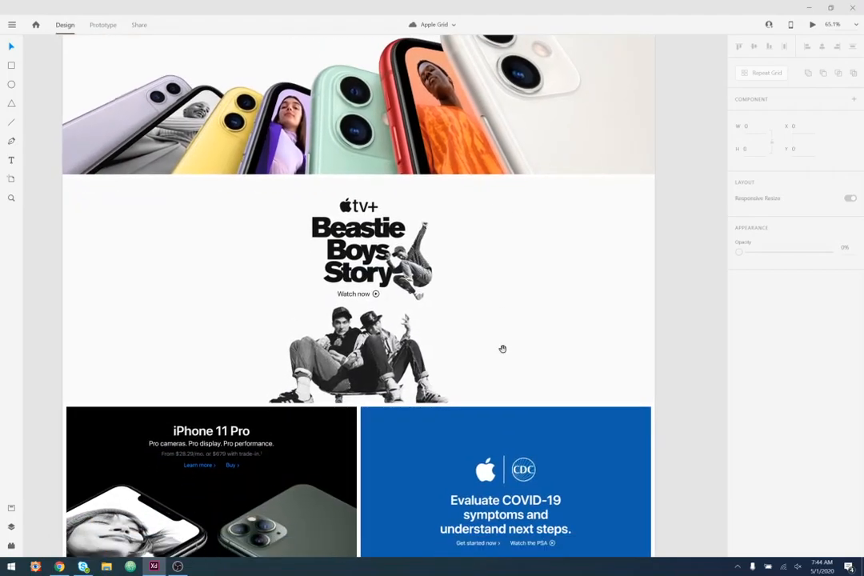
left_click_drag(483, 202, 513, 270)
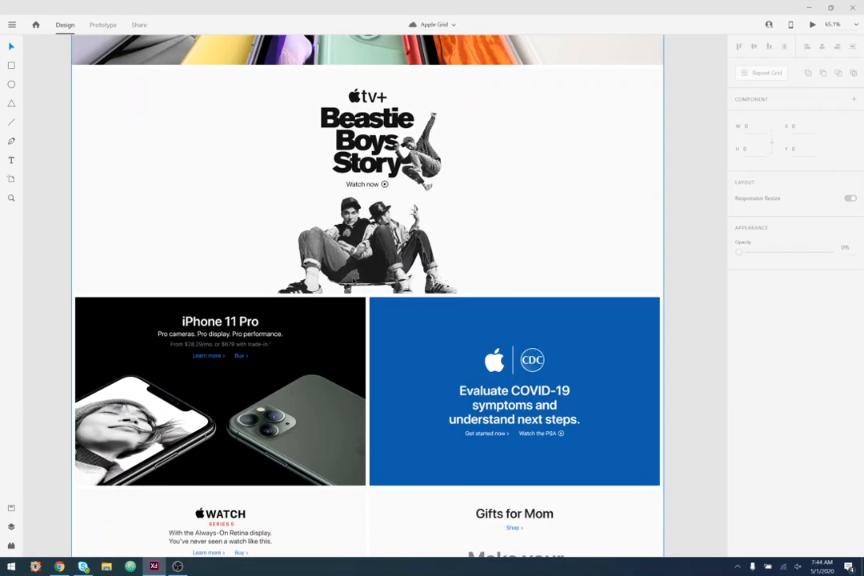
left_click_drag(375, 396, 384, 197)
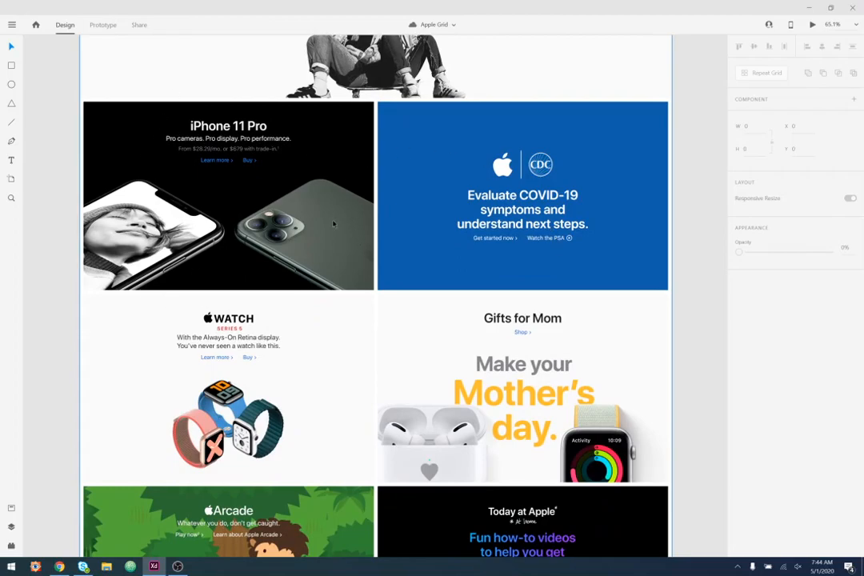
scroll(450, 192, "up", 10)
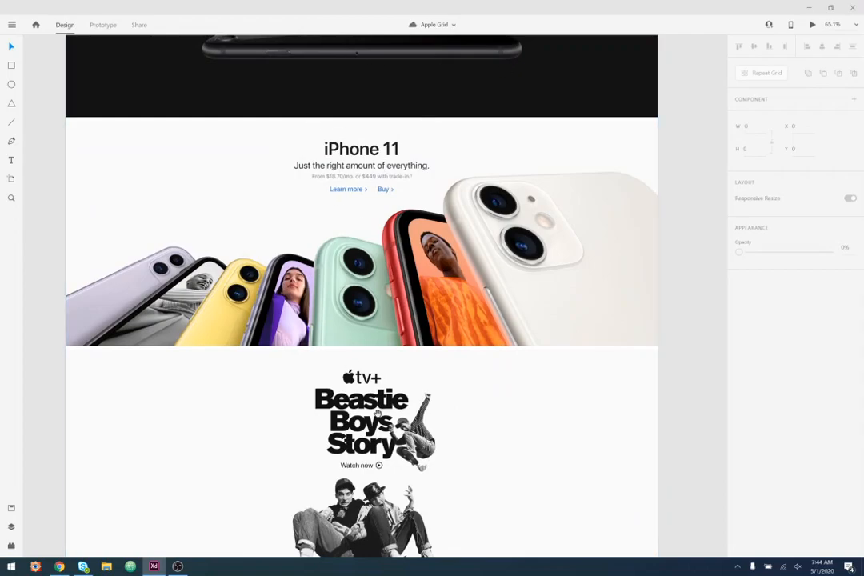
scroll(378, 414, "down", 7)
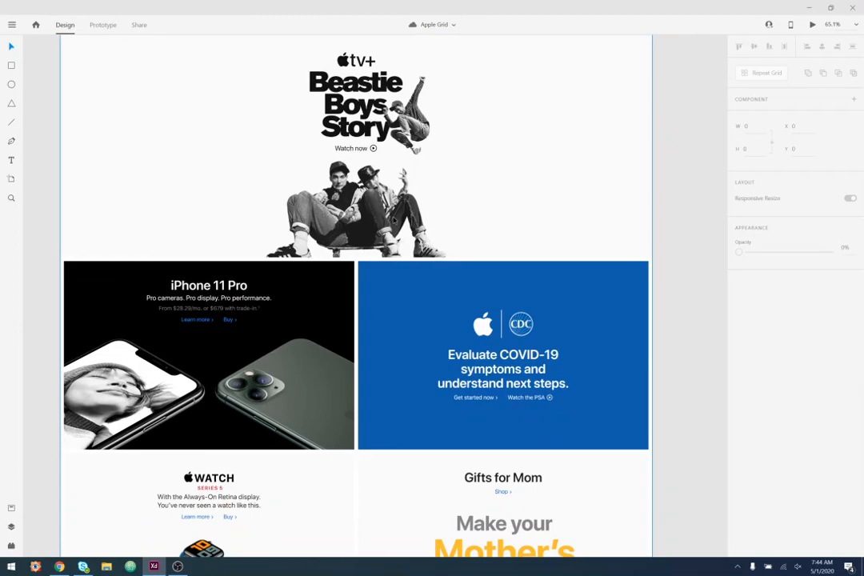
- Examine the spacing and alignment of the two-column product tiles, from iPhone 11 Pro down to Arcade and Today at Apple
scroll(393, 220, "down", 3)
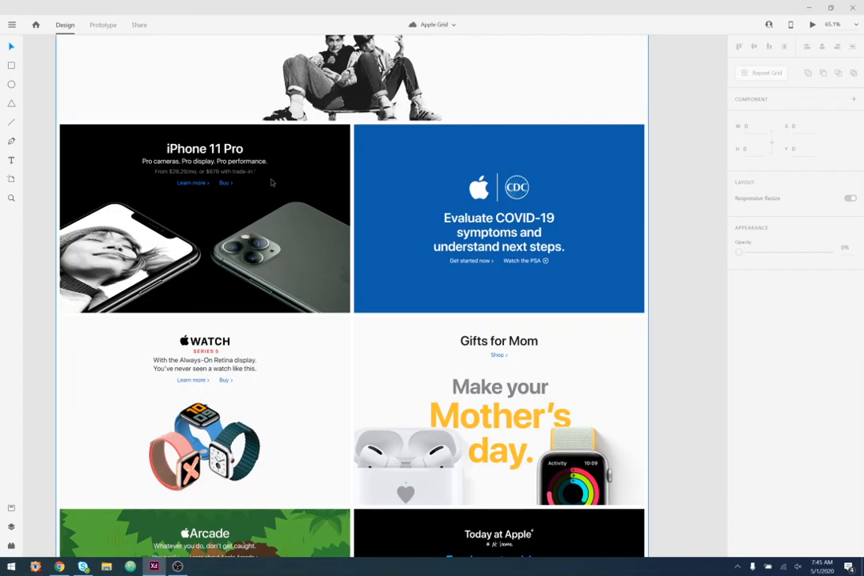
scroll(289, 205, "up", 5)
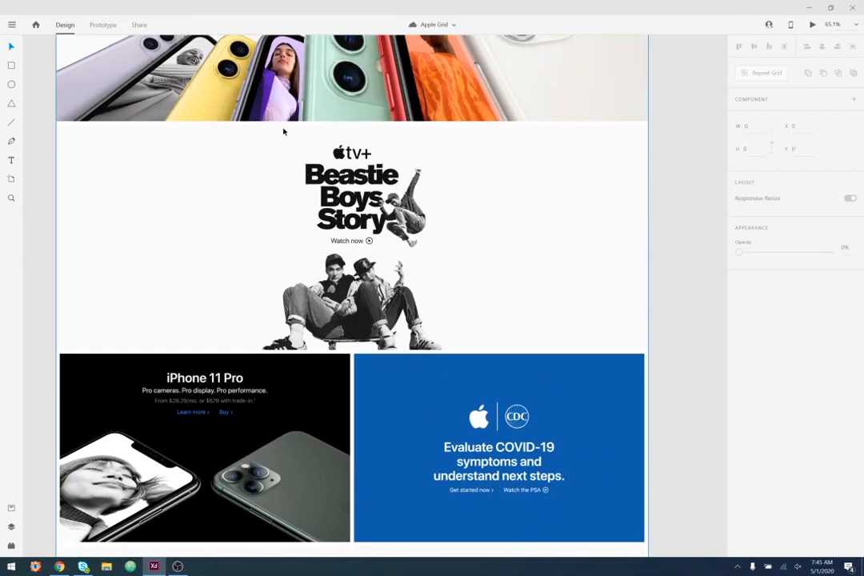
scroll(416, 404, "down", 5)
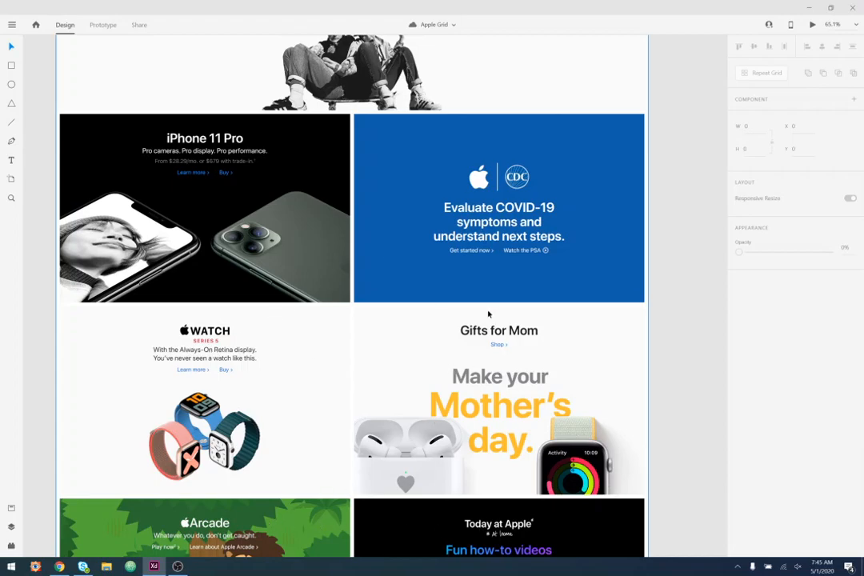
scroll(501, 223, "down", 2)
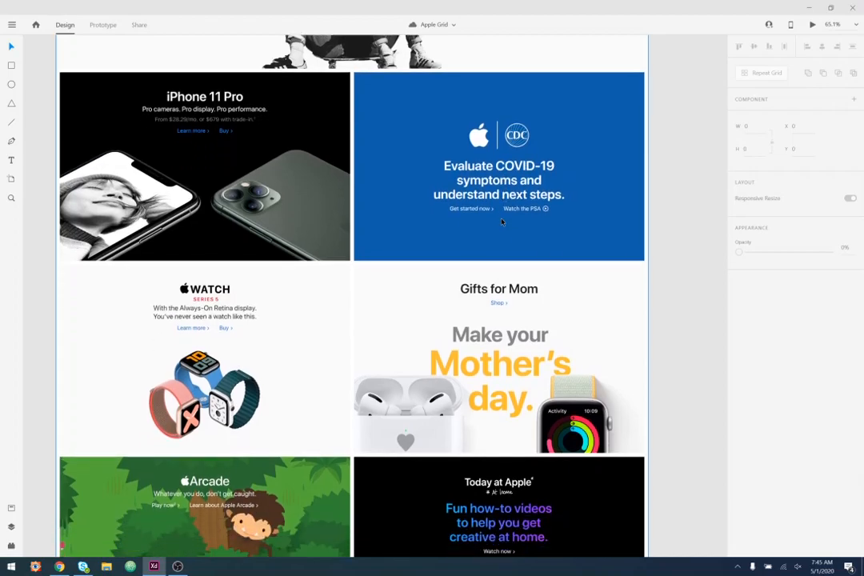
scroll(512, 221, "down", 1)
scroll(520, 220, "up", 2)
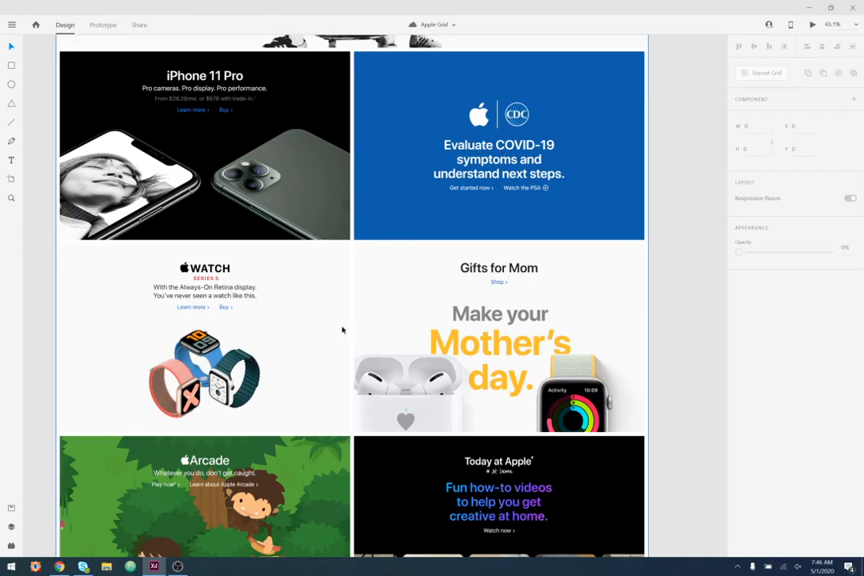
scroll(448, 296, "up", 2)
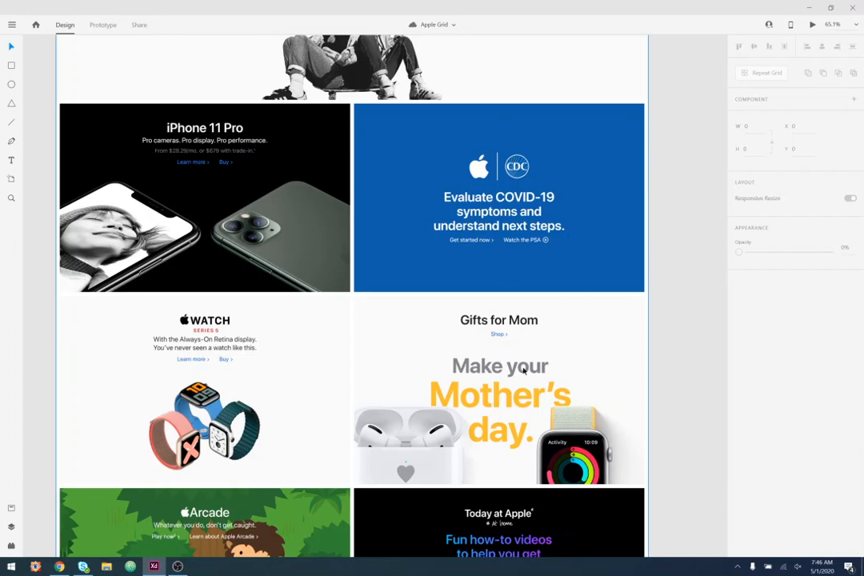
scroll(187, 400, "down", 5)
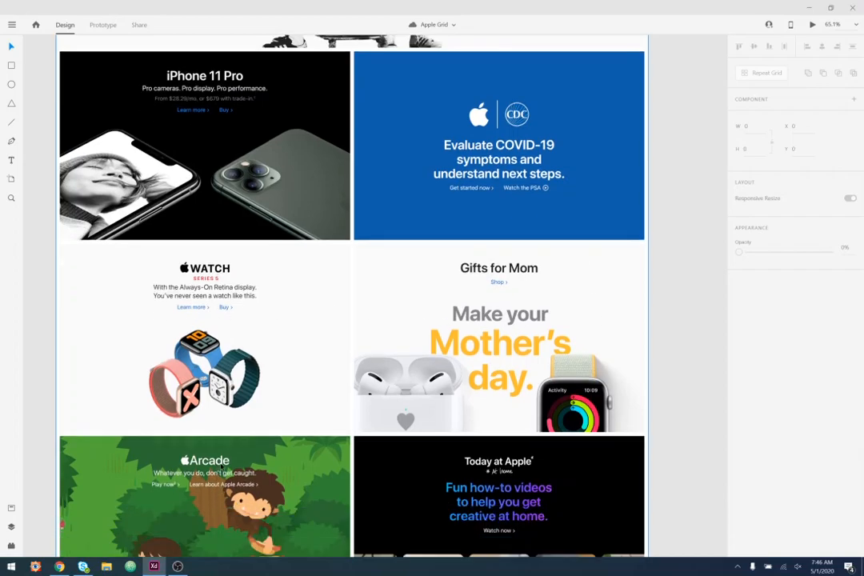
- Examine the footer's link columns, then review the tiles and full-width banners back up to the navigation bar
scroll(232, 432, "down", 4)
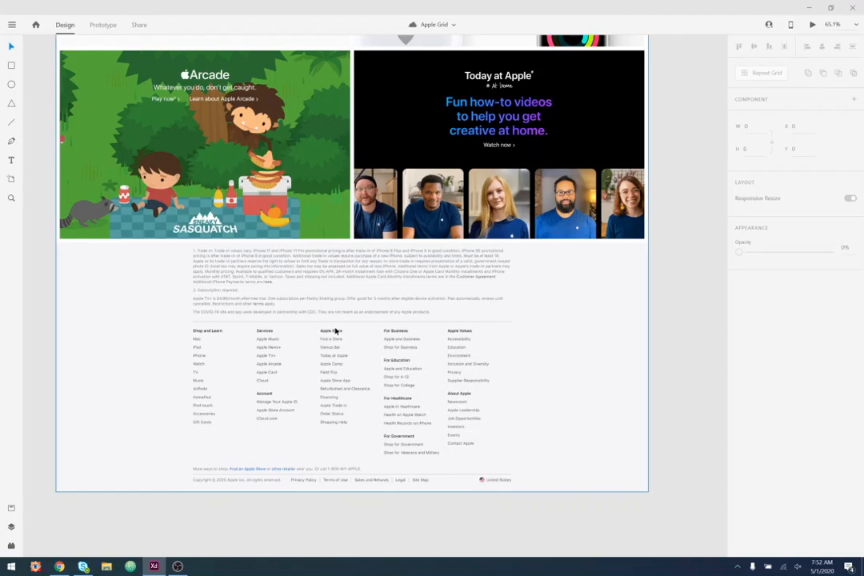
scroll(376, 303, "up", 4)
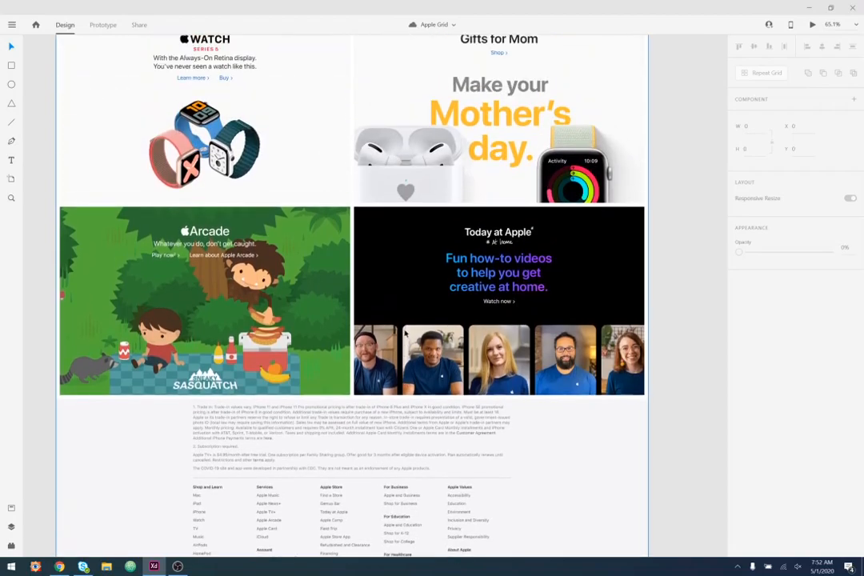
scroll(407, 334, "down", 3)
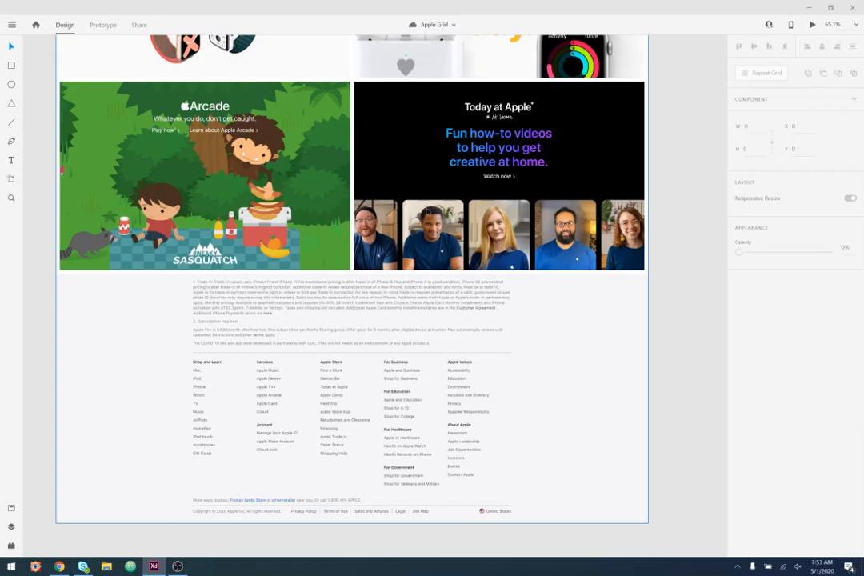
scroll(395, 266, "up", 3)
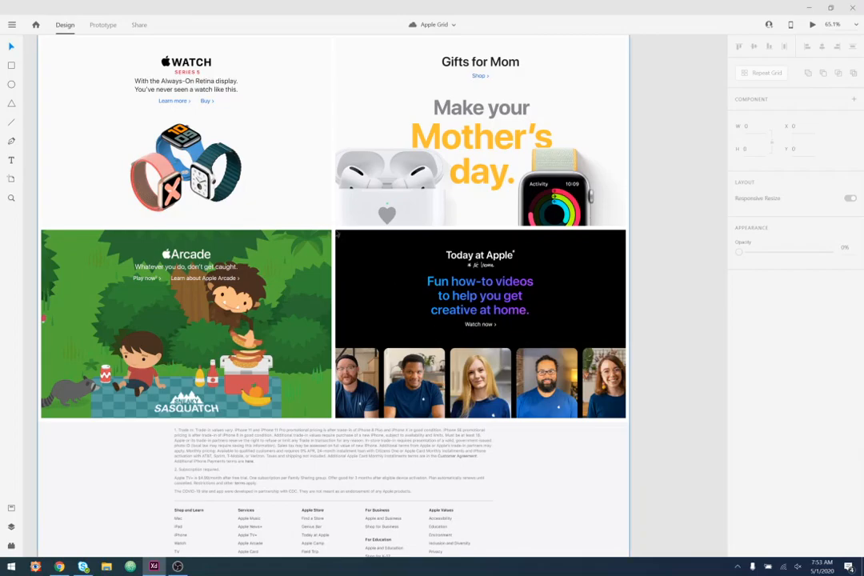
scroll(376, 192, "up", 3)
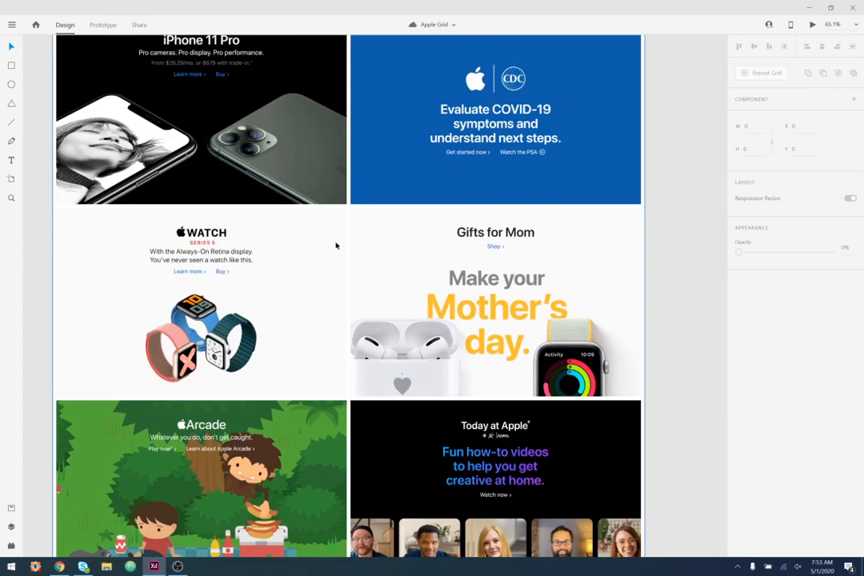
scroll(333, 247, "up", 2)
scroll(363, 313, "up", 1)
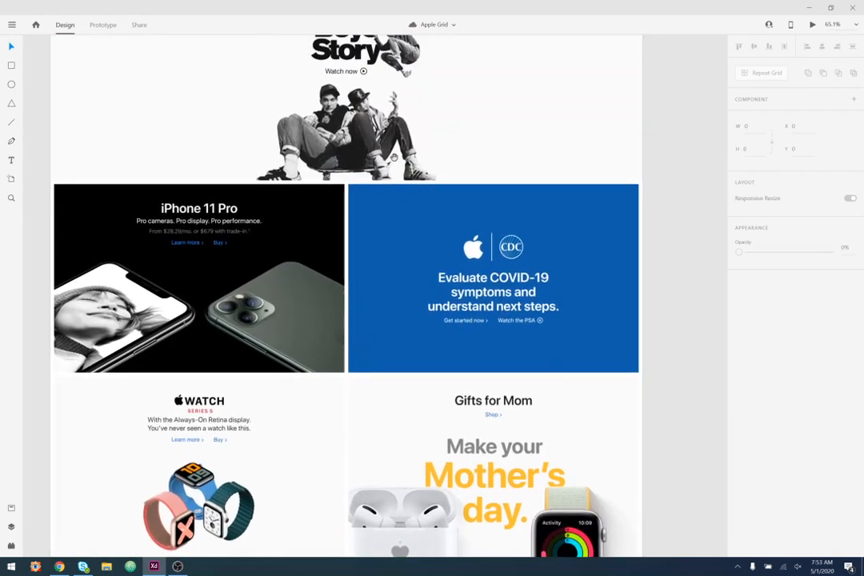
scroll(430, 328, "up", 3)
scroll(333, 120, "up", 3)
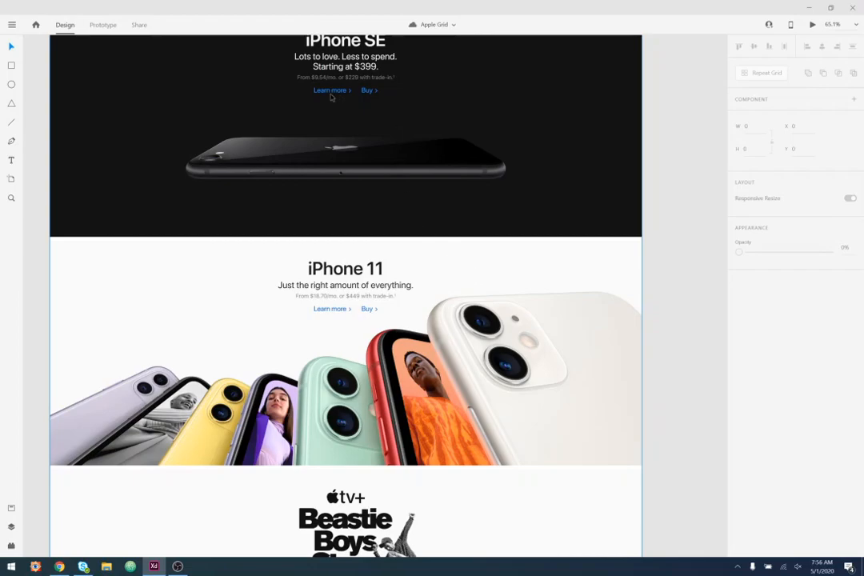
scroll(448, 183, "up", 1)
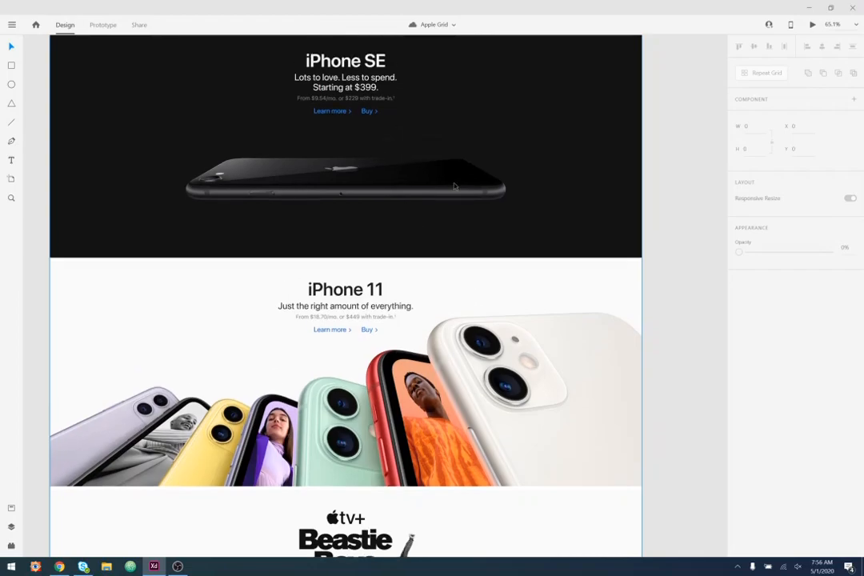
scroll(453, 186, "up", 2)
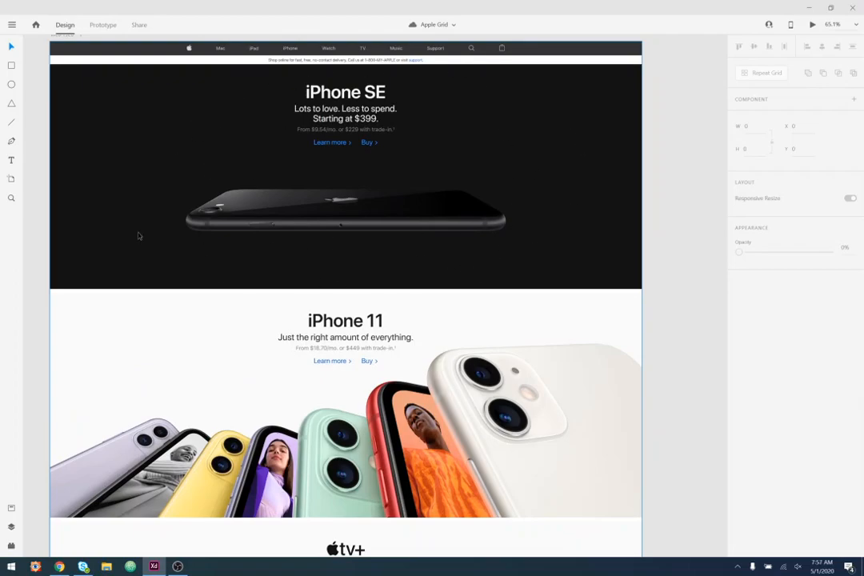
- Compare the stacked full-width banners with the two-column tile rows, from iPhone SE down to Gifts for Mom
scroll(565, 255, "down", 6)
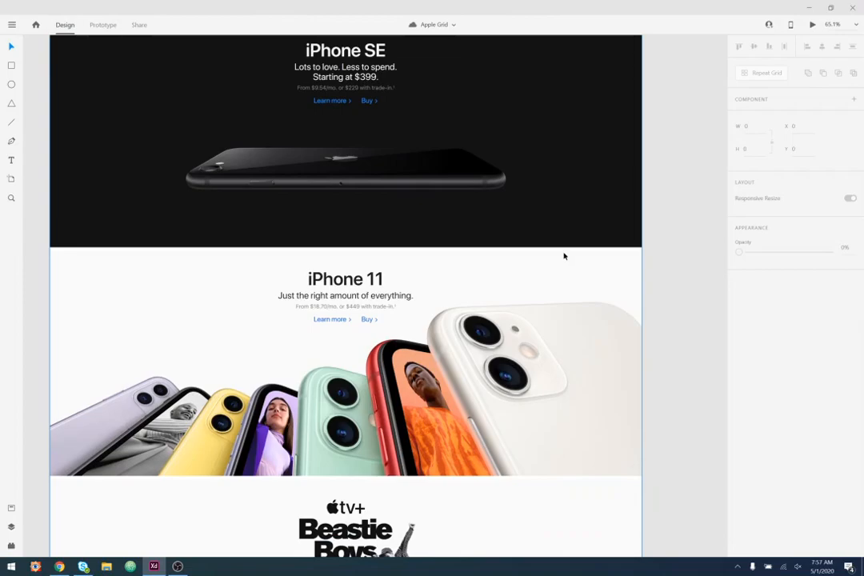
scroll(545, 277, "down", 10)
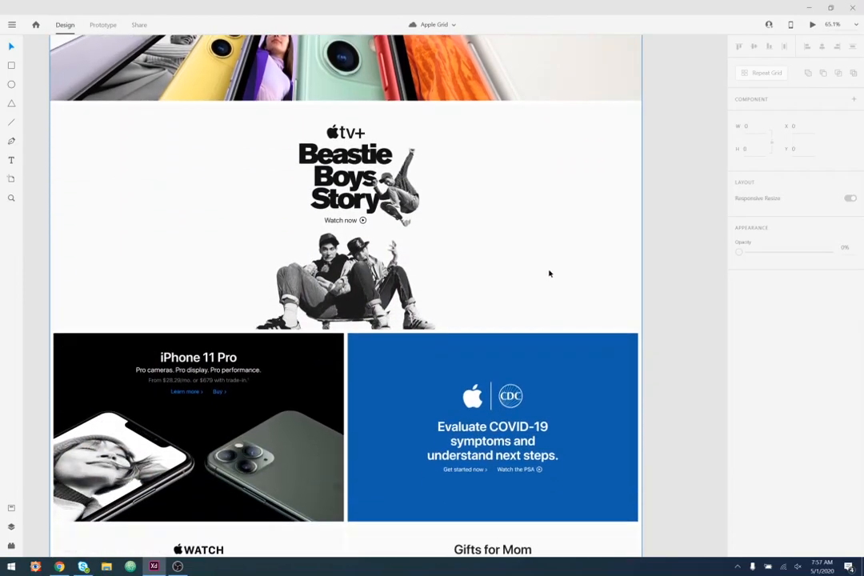
scroll(550, 274, "down", 1)
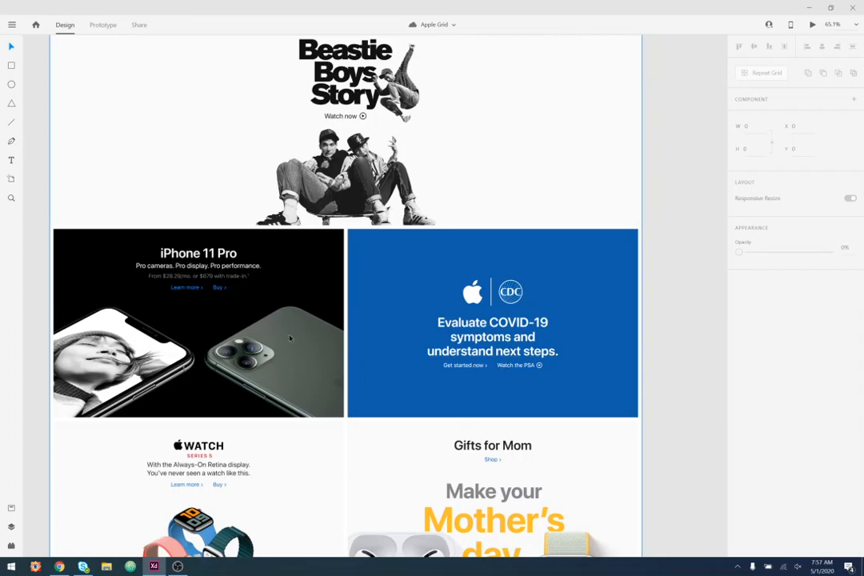
scroll(559, 344, "down", 2)
scroll(559, 344, "down", 4)
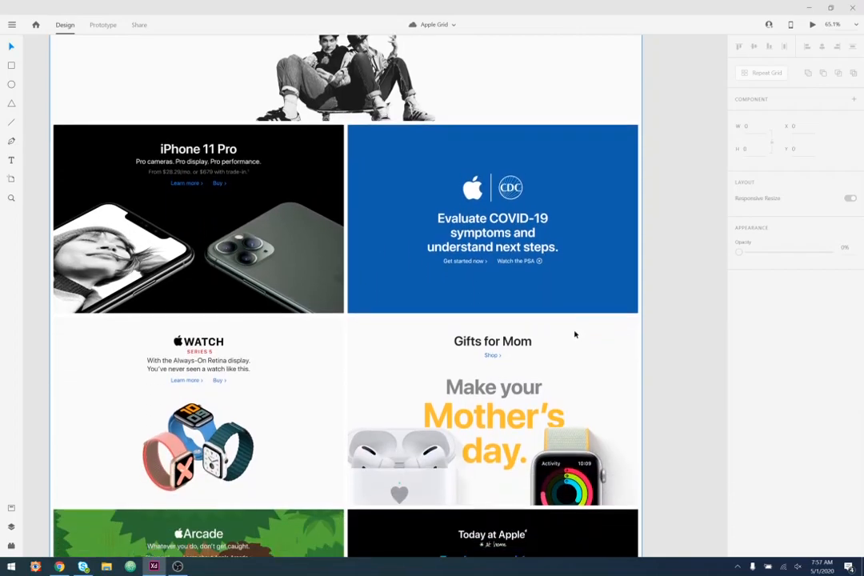
- Examine the Arcade and Today at Apple tiles and the footer's link columns, then review the page back up to the navigation bar
scroll(488, 334, "down", 7)
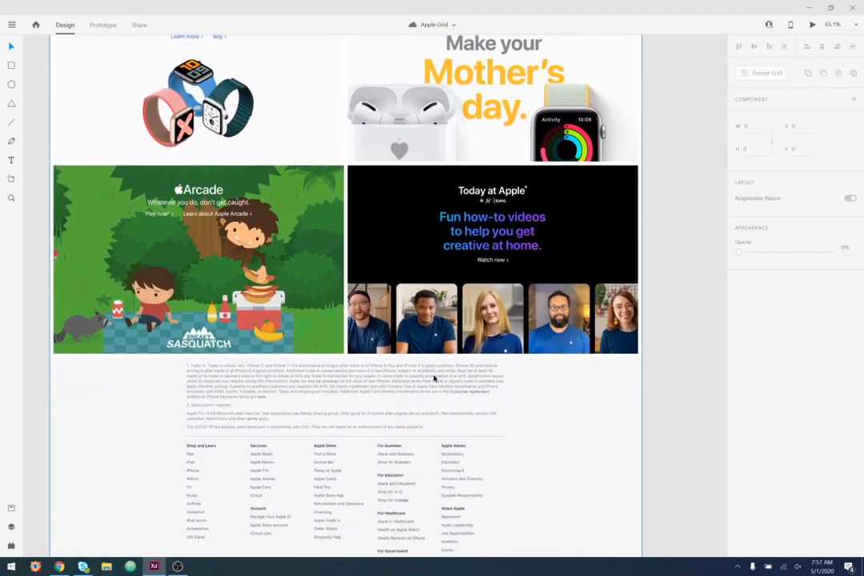
scroll(298, 398, "down", 2)
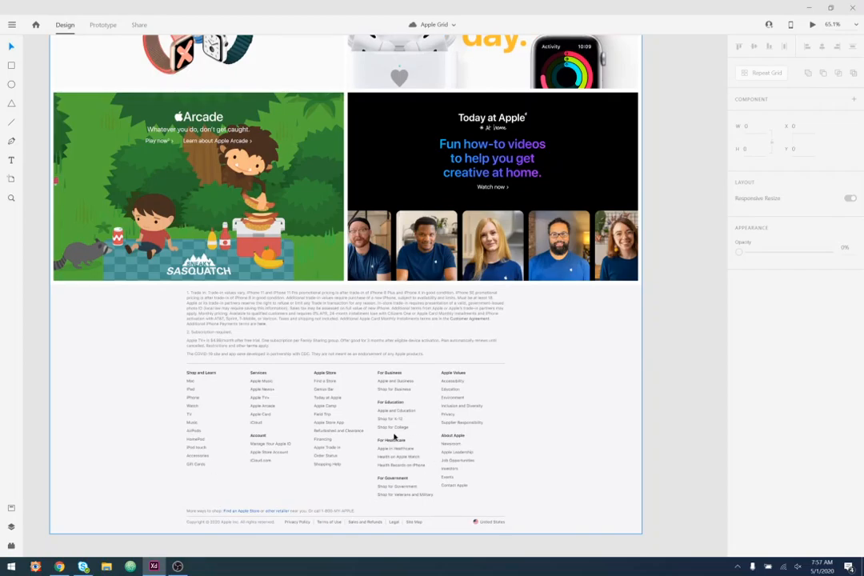
scroll(391, 424, "up", 20)
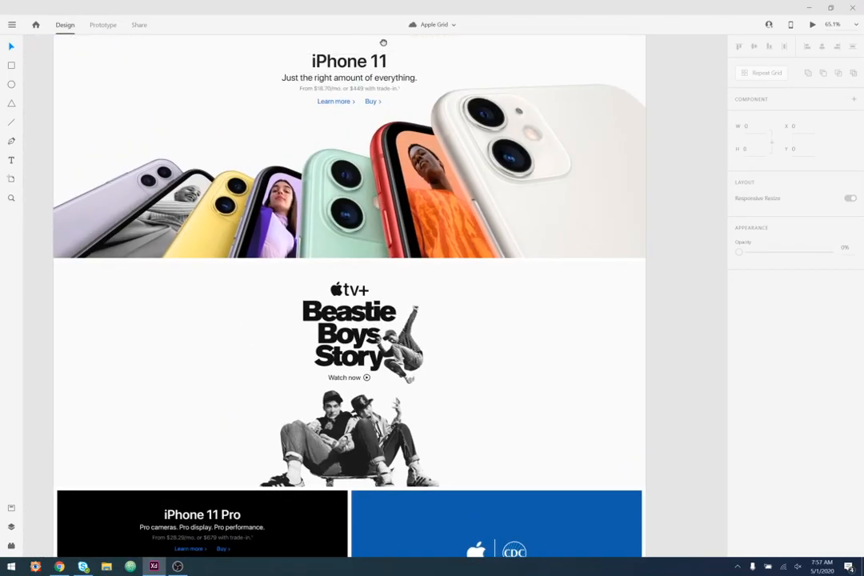
scroll(385, 41, "up", 8)
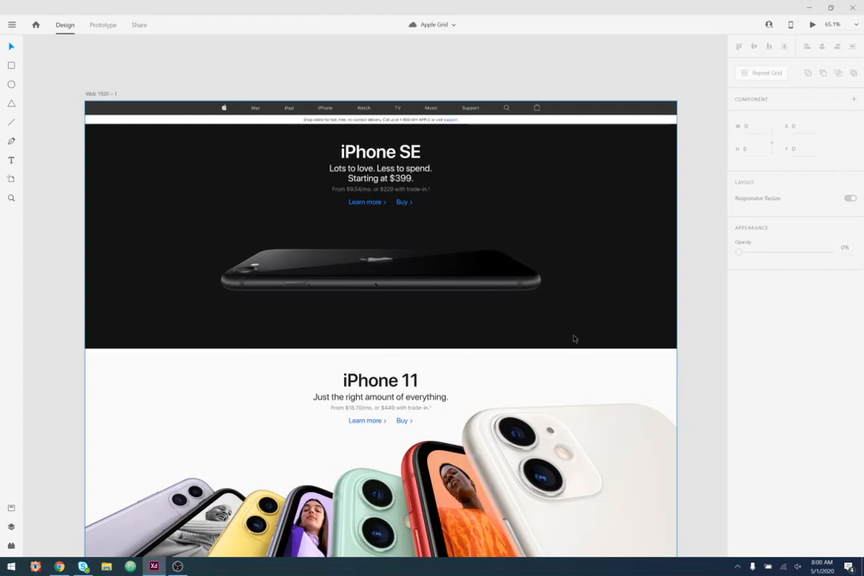
- Go to the Web 1920 – 2 wireframe artboard and examine its navigation links, announcement text and full-width dark grey blocks
left_click_drag(656, 274, 99, 228)
left_click_drag(516, 240, 209, 253)
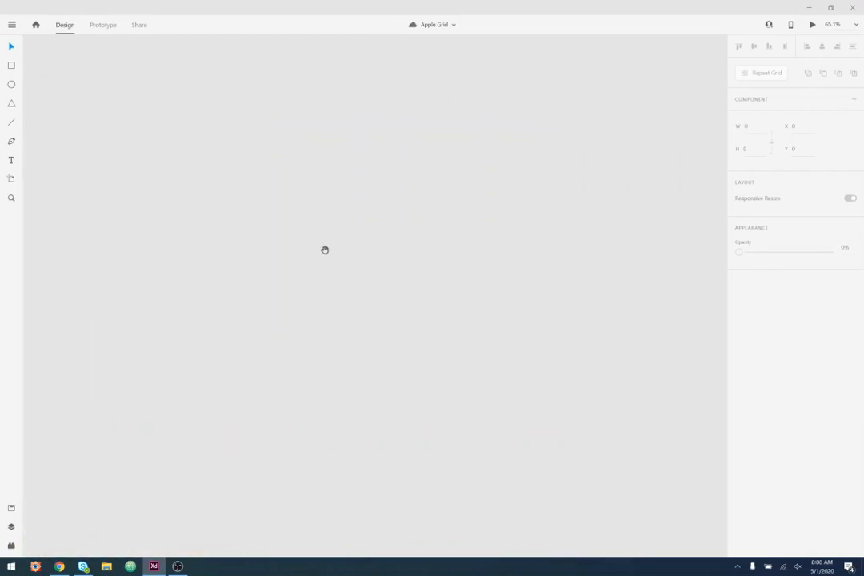
left_click_drag(704, 264, 178, 248)
mouse_move(421, 242)
left_mouse_down()
mouse_move(371, 240)
mouse_move(422, 236)
left_mouse_up()
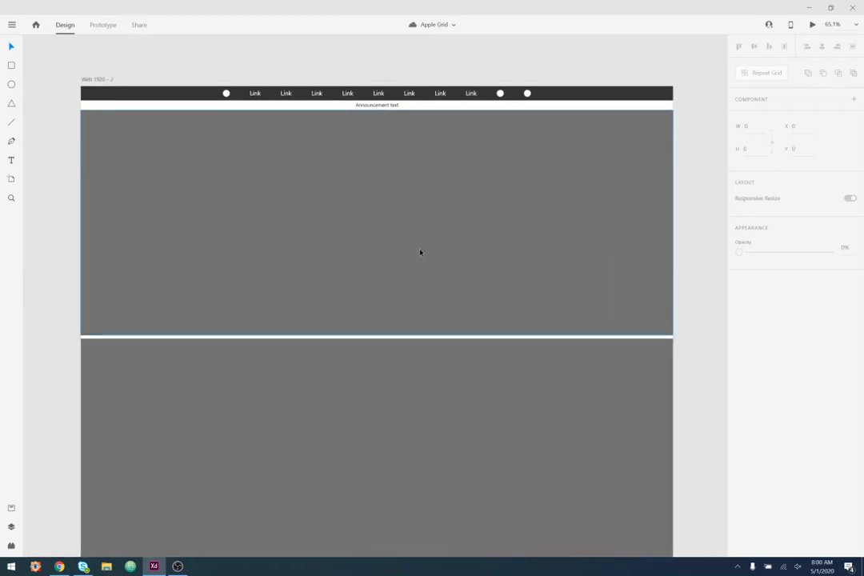
scroll(420, 253, "down", 4)
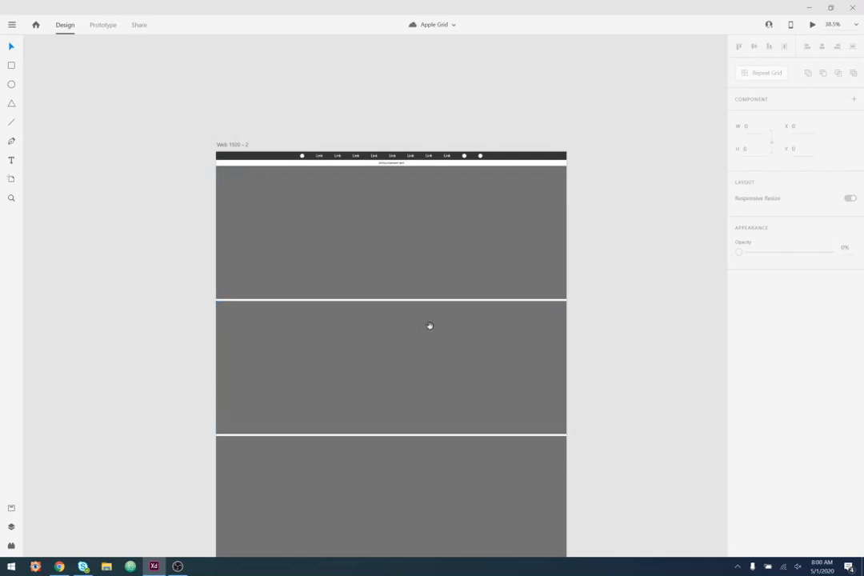
left_click_drag(430, 326, 421, 263)
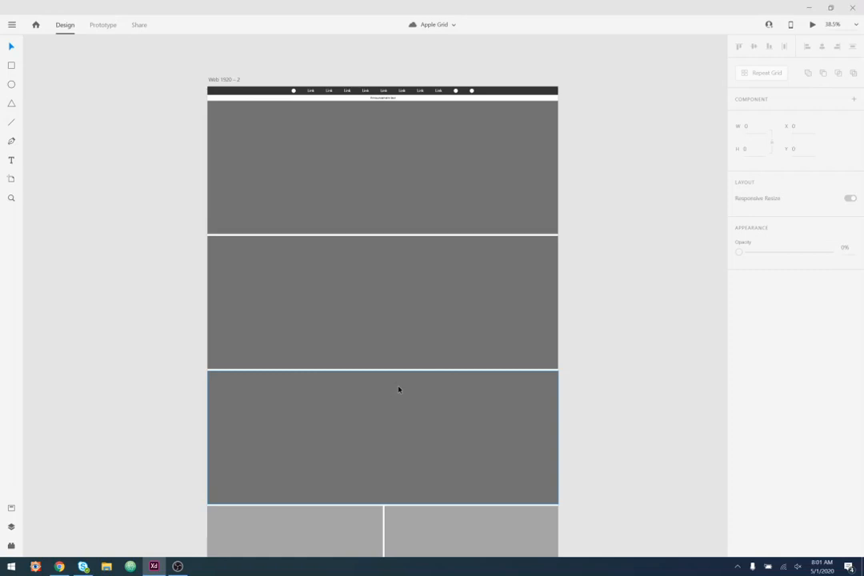
- Examine the wireframe's two-column light grey tiles and the row and column blocks of its footer, then return to the navigation links
left_click_drag(367, 320, 383, 223)
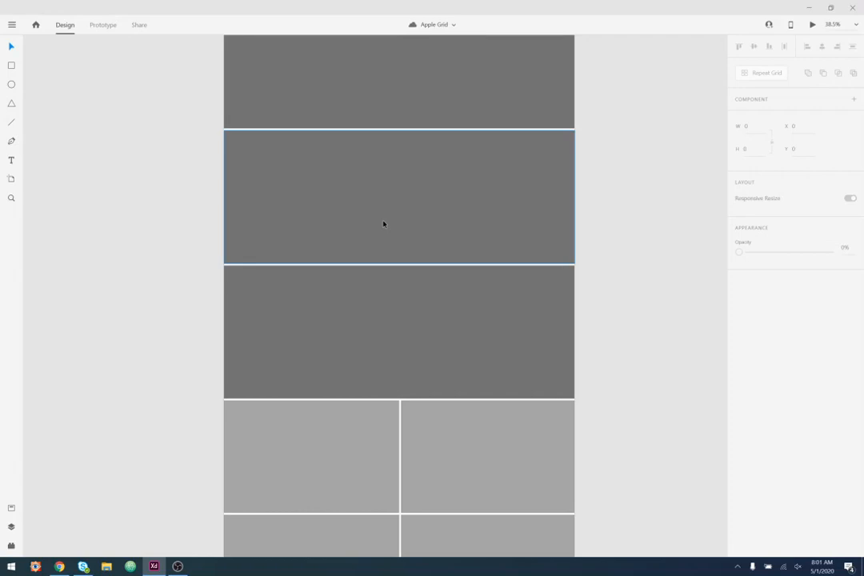
left_click_drag(448, 307, 422, 116)
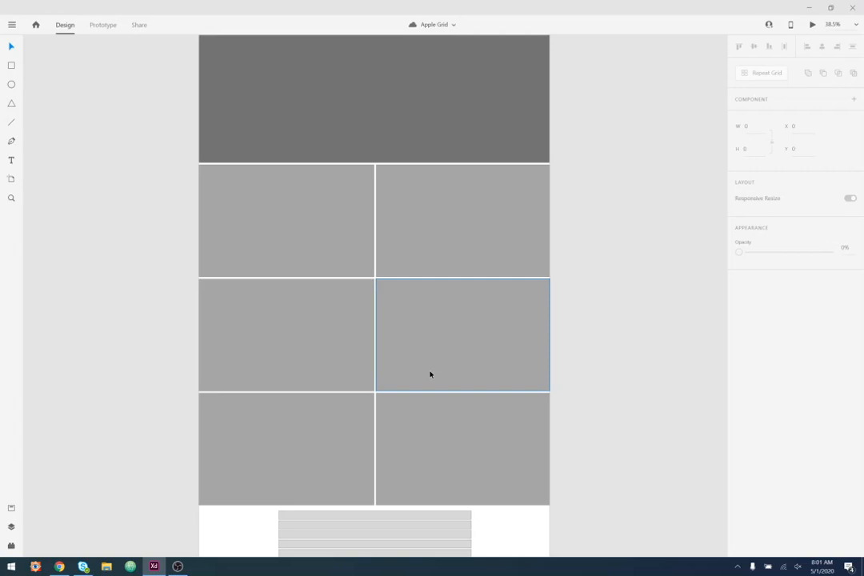
left_click_drag(431, 404, 430, 208)
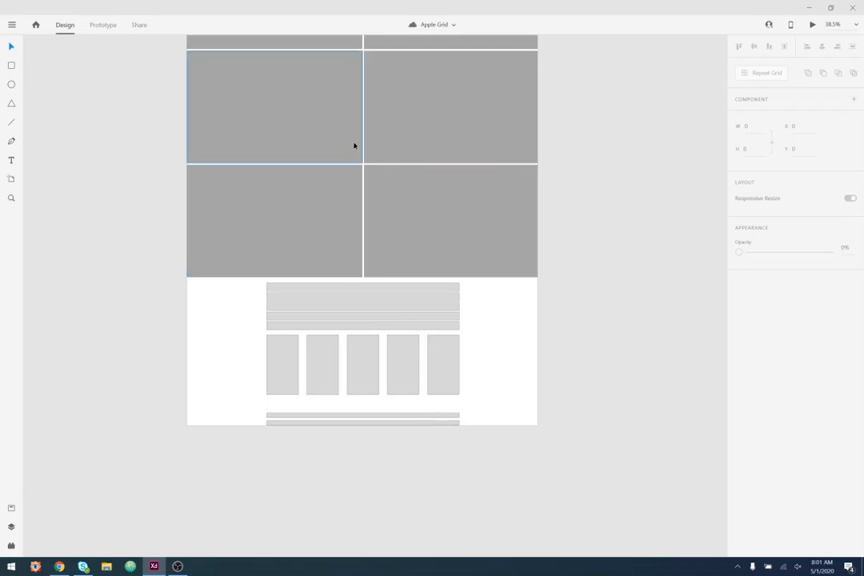
left_click_drag(353, 147, 326, 336)
scroll(325, 336, "up", 10)
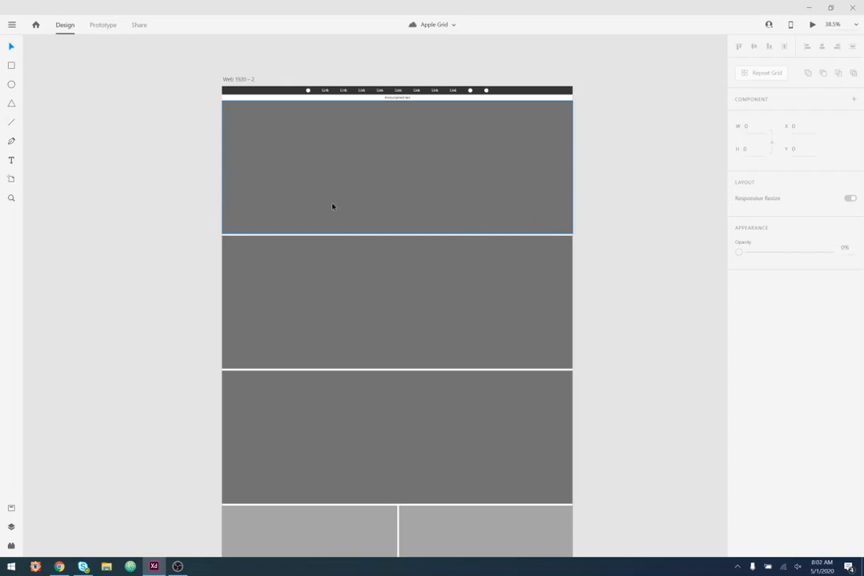
- Return to the Web 1920 – 1 homepage design and compare its banners and two-column tiles with the wireframe
left_click_drag(150, 166, 665, 168)
left_click_drag(72, 204, 642, 217)
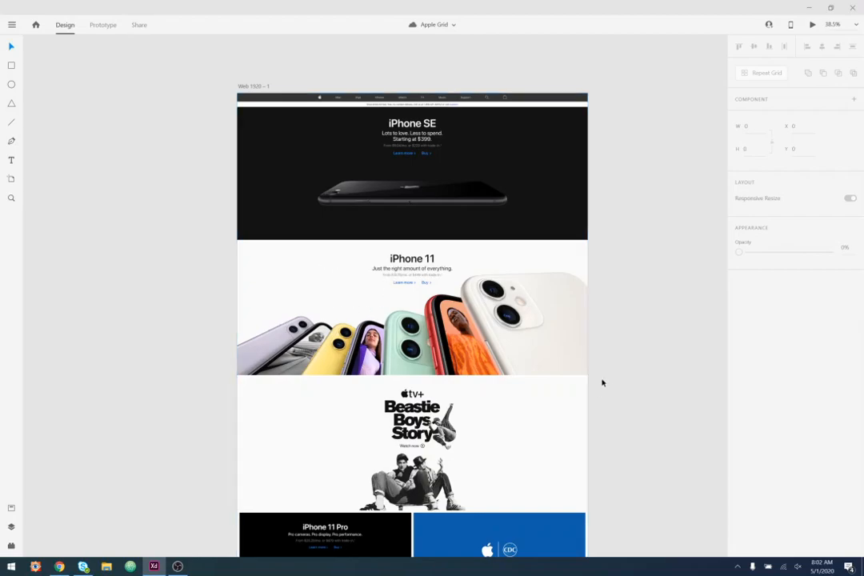
scroll(603, 380, "down", 5)
scroll(540, 349, "down", 3)
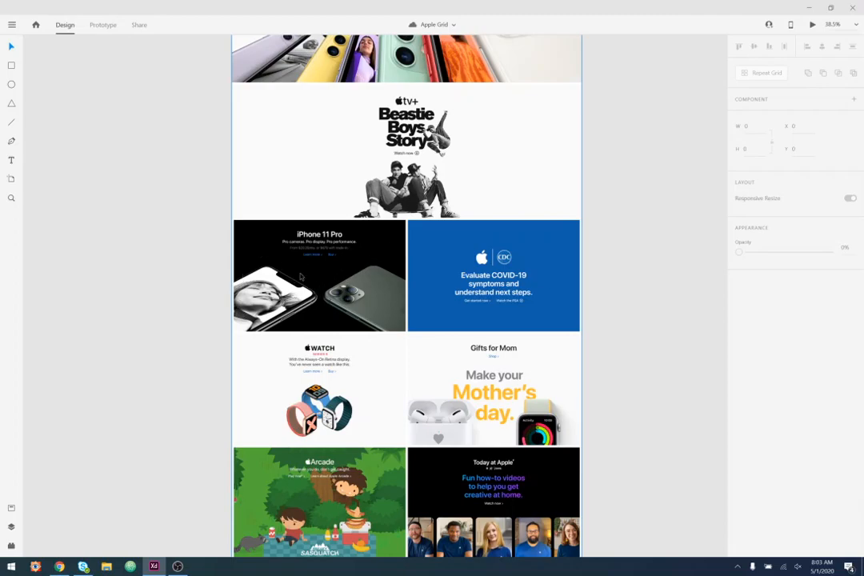
- Go back to the Web 1920 – 2 wireframe and review where its full-width blocks change to two-column tiles
left_click_drag(507, 327, 291, 380)
left_click_drag(668, 248, 208, 325)
left_click_drag(712, 293, 175, 293)
left_click_drag(410, 333, 489, 421)
left_click_drag(384, 417, 376, 253)
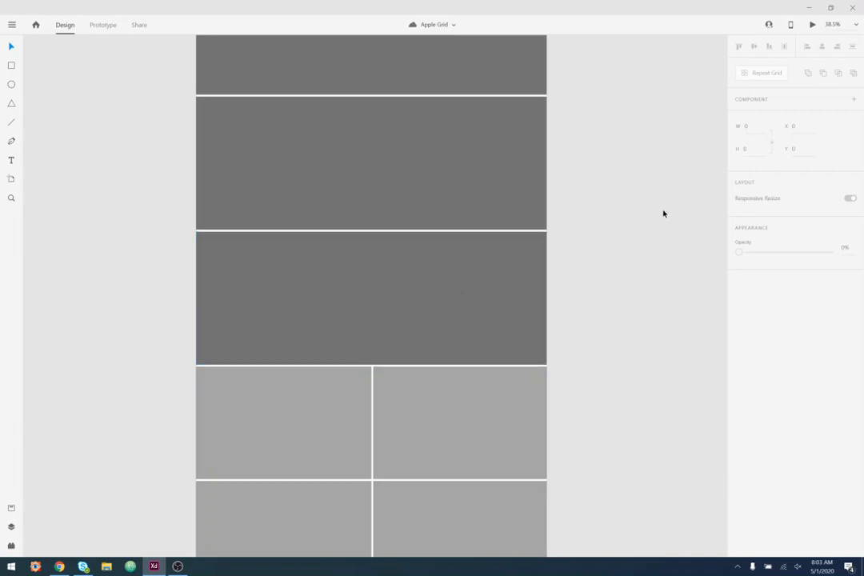
- Go to the Web 1920 – 3 artboard and examine the wireframe blocks laid over the Mac page
left_click_drag(638, 161, 184, 241)
left_click_drag(696, 201, 228, 268)
left_click_drag(644, 247, 513, 238)
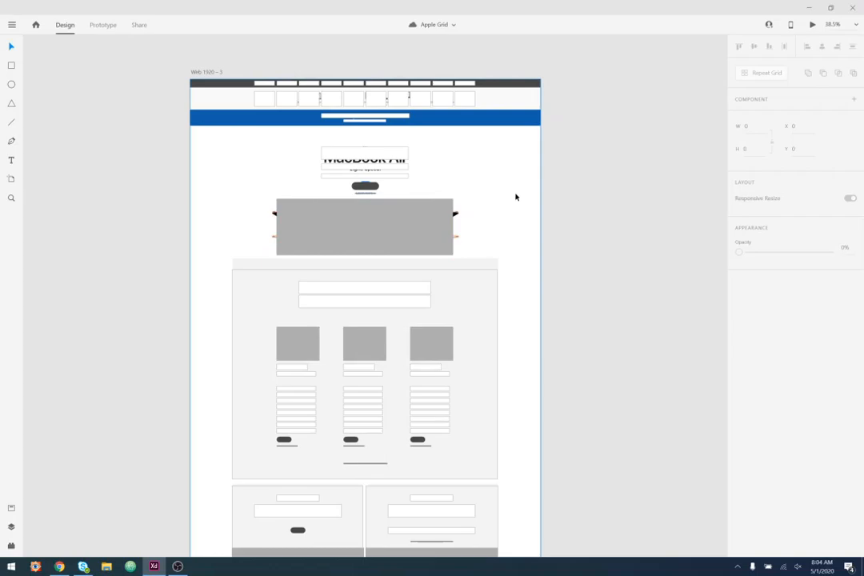
left_click_drag(199, 198, 197, 221)
left_click_drag(239, 193, 265, 187)
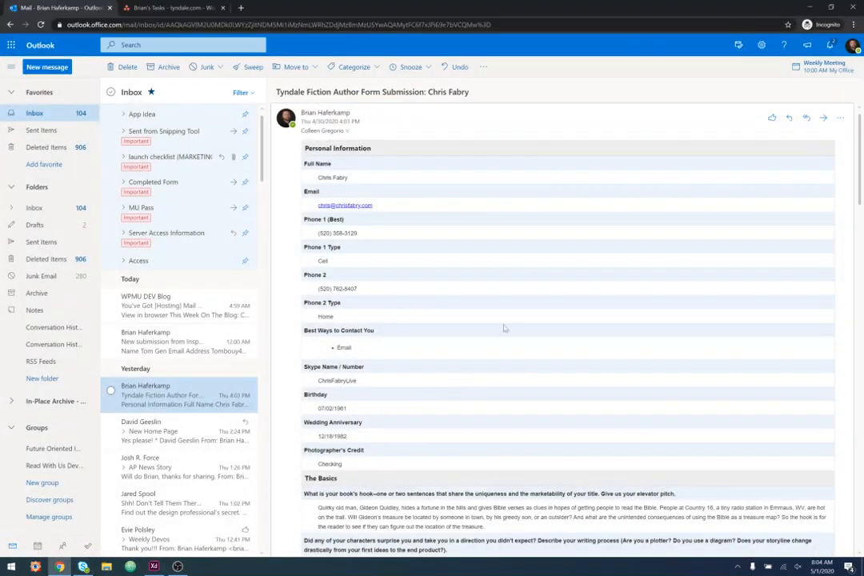
- Switch to Chrome, load apple.com in a new tab and open the site's Mac page
key("alt+Tab")
left_click(240, 8)
type("apple")
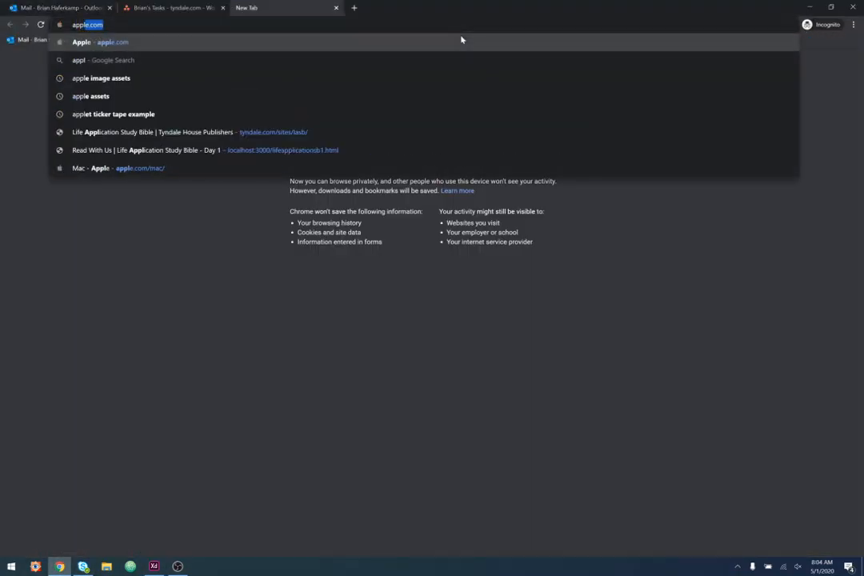
key("Return")
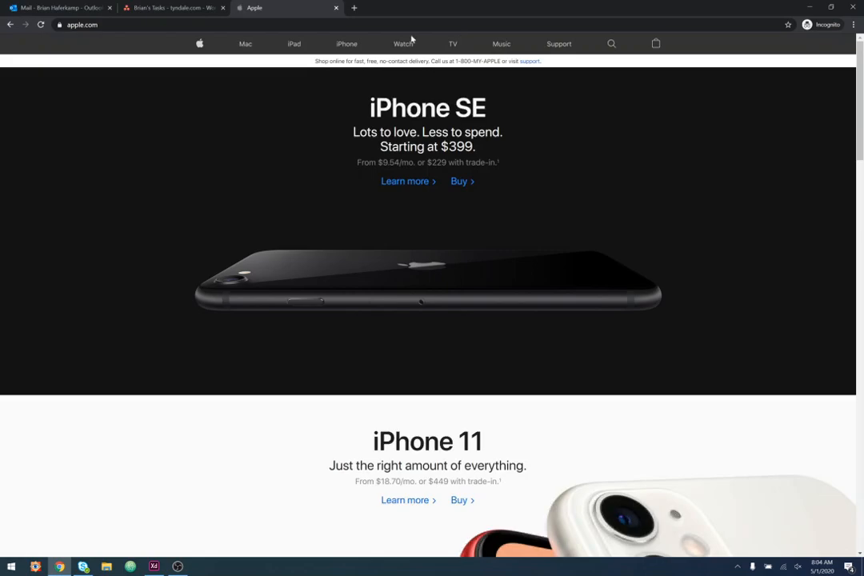
left_click(245, 48)
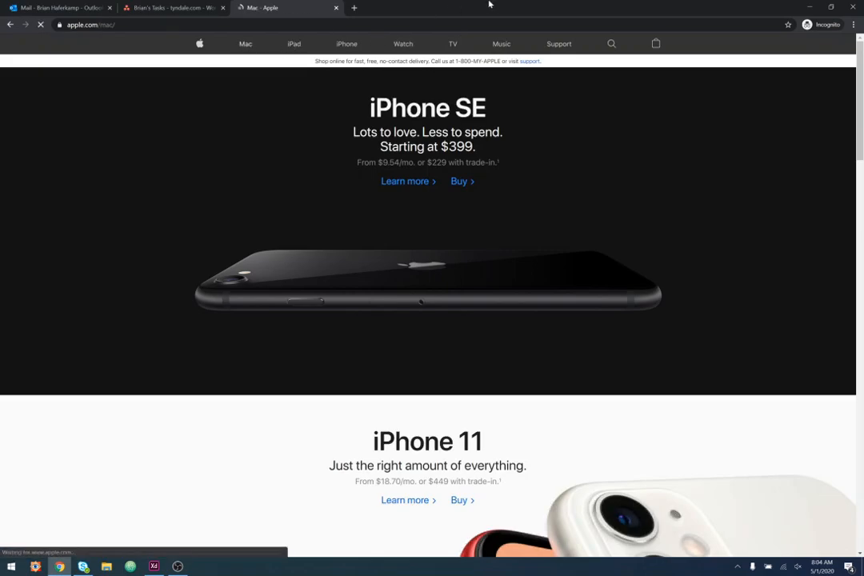
- Examine the live Mac page, from the MacBook Air hero through the notebook comparison to the Accessories and Trade In tiles
scroll(771, 298, "down", 10)
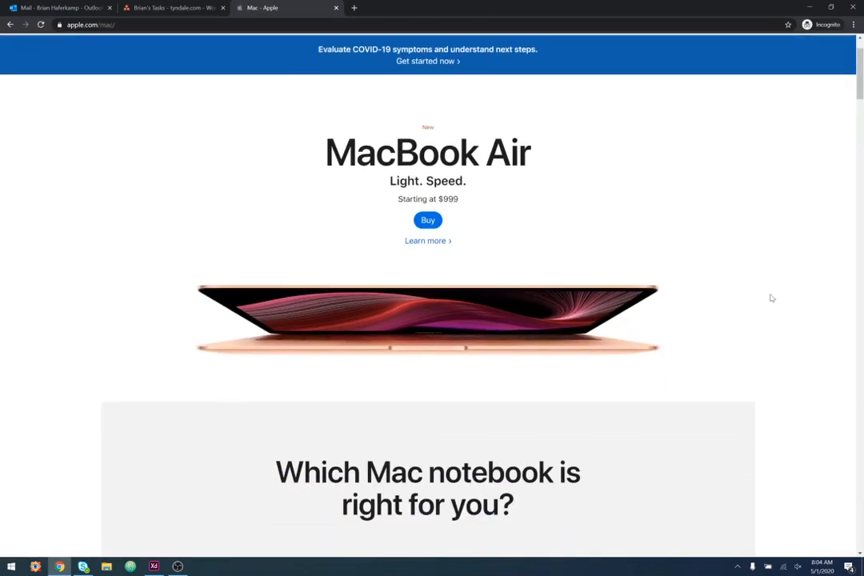
scroll(810, 318, "down", 1)
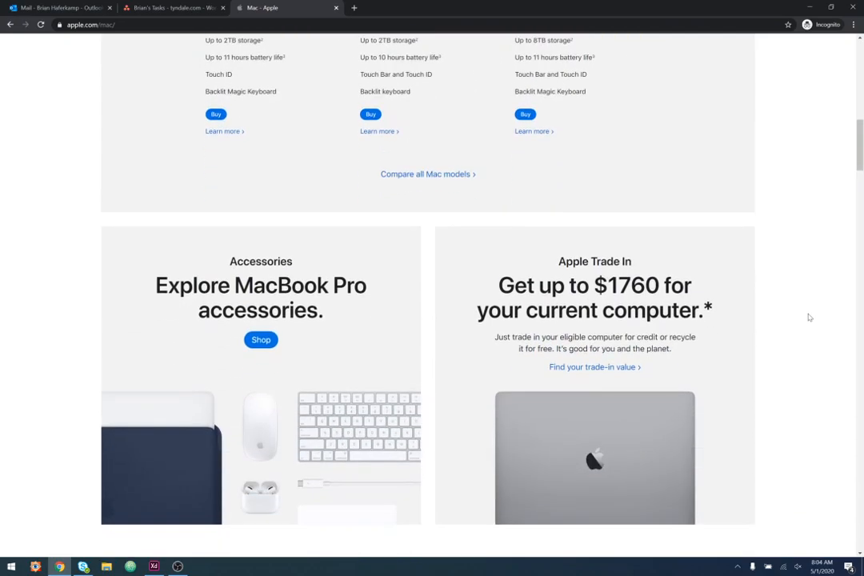
scroll(809, 318, "up", 3)
scroll(810, 317, "down", 2)
scroll(809, 318, "up", 5)
scroll(809, 317, "up", 3)
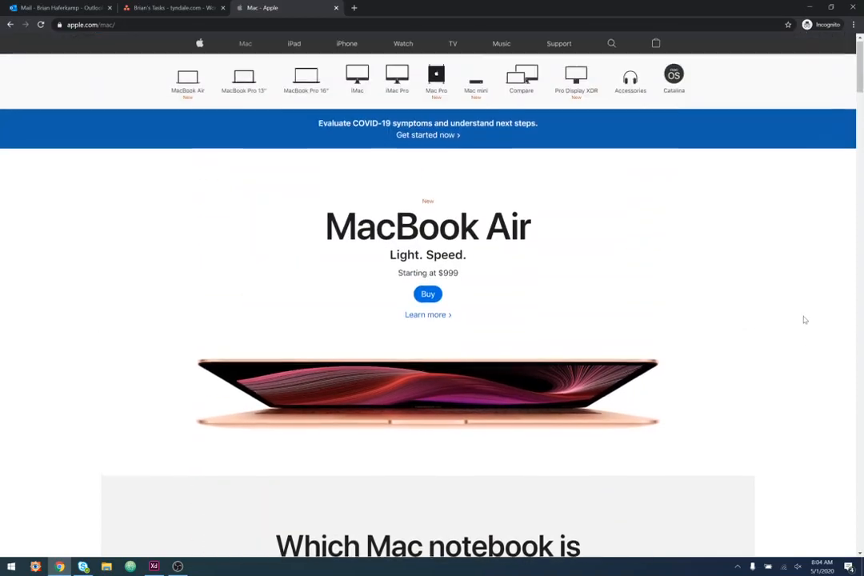
- Switch back to Adobe XD, delete the grey block covering the MacBook Air image, then undo the deletion
left_click(157, 565)
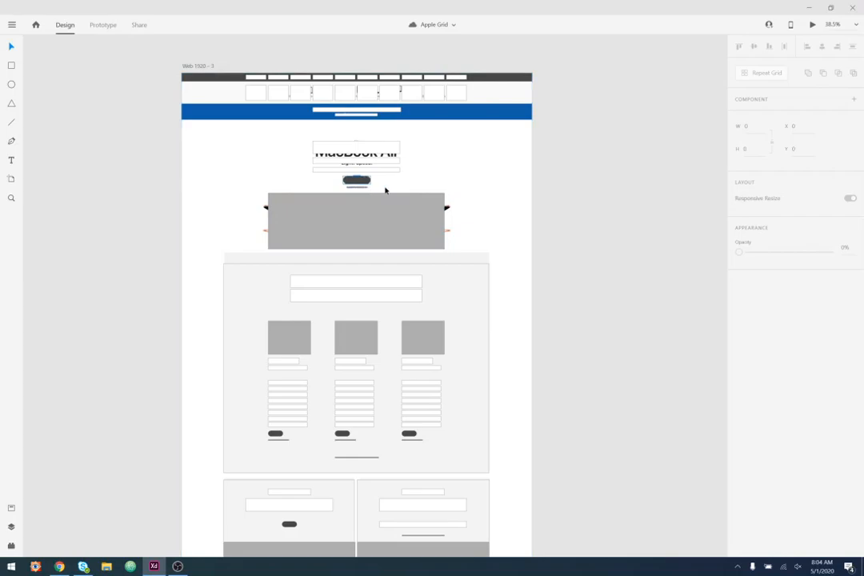
left_click(407, 230)
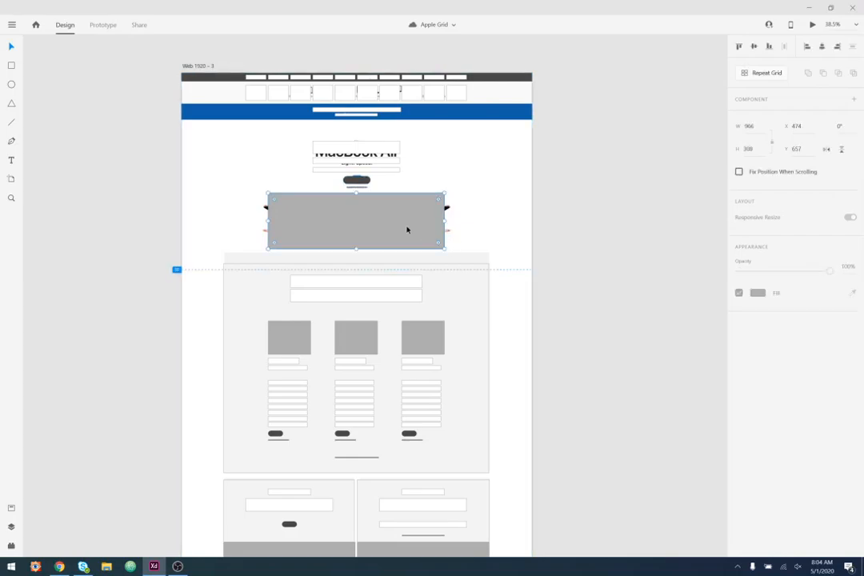
key("Delete")
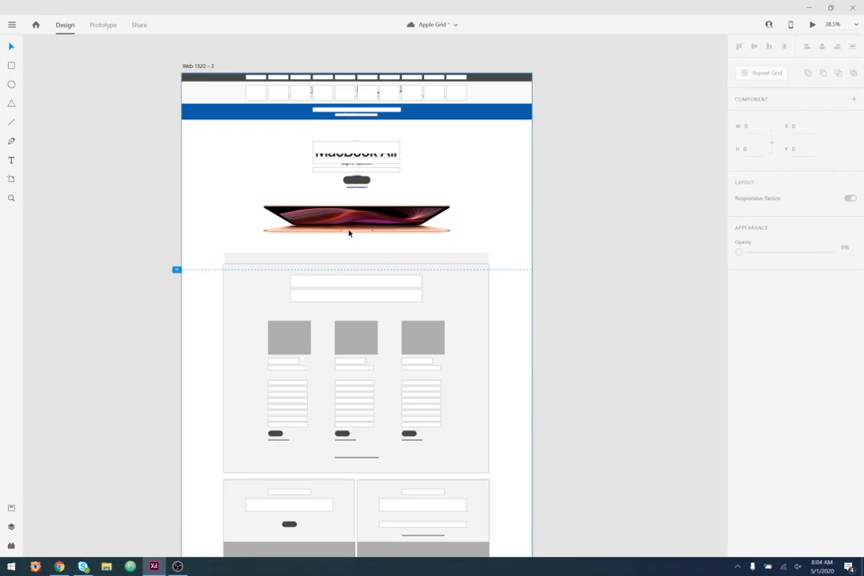
key("ctrl+z")
left_click(554, 237)
- Review the Web 1920 – 3 wireframe's blocks and turn on the layout grid for that artboard
scroll(515, 342, "down", 1)
scroll(515, 342, "down", 3)
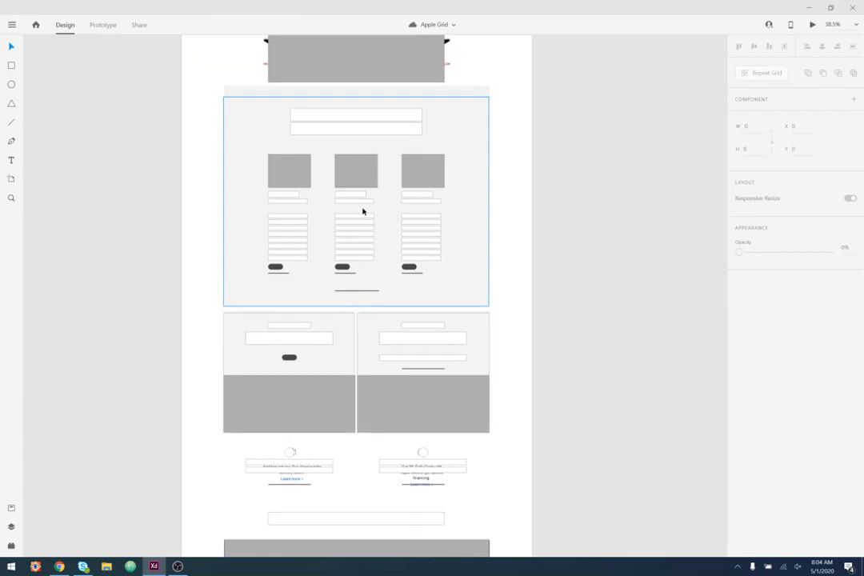
scroll(529, 227, "up", 5)
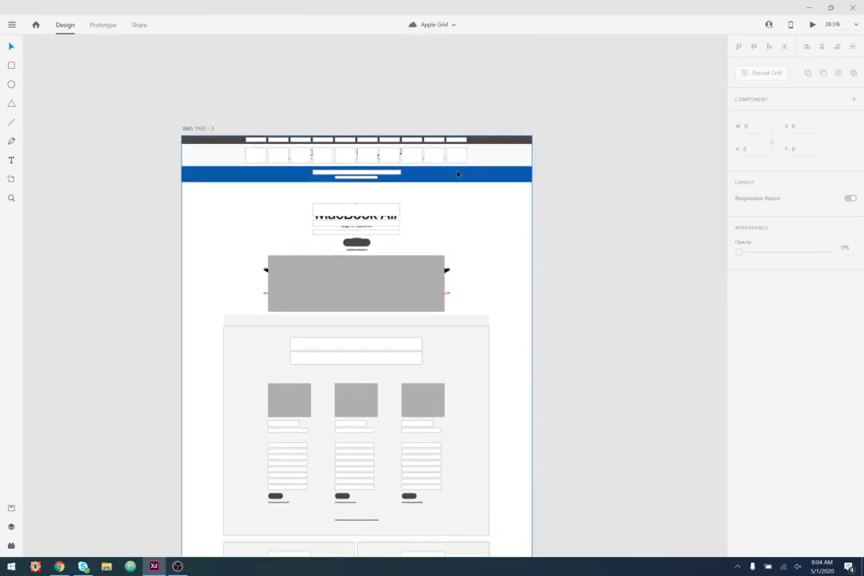
left_click(531, 244)
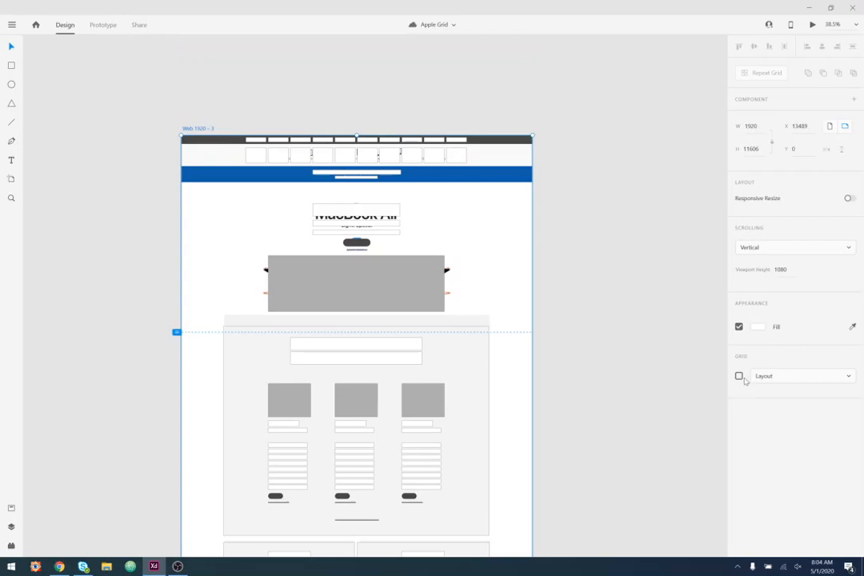
left_click(739, 376)
left_click(594, 328)
- Examine how the wireframe's blocks line up with the layout grid columns, and save the document
scroll(518, 305, "down", 1)
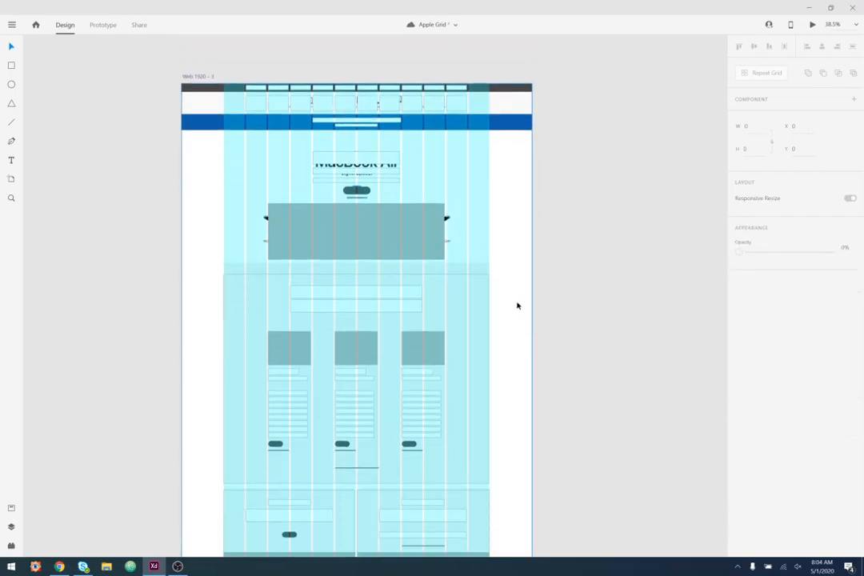
scroll(518, 306, "down", 6)
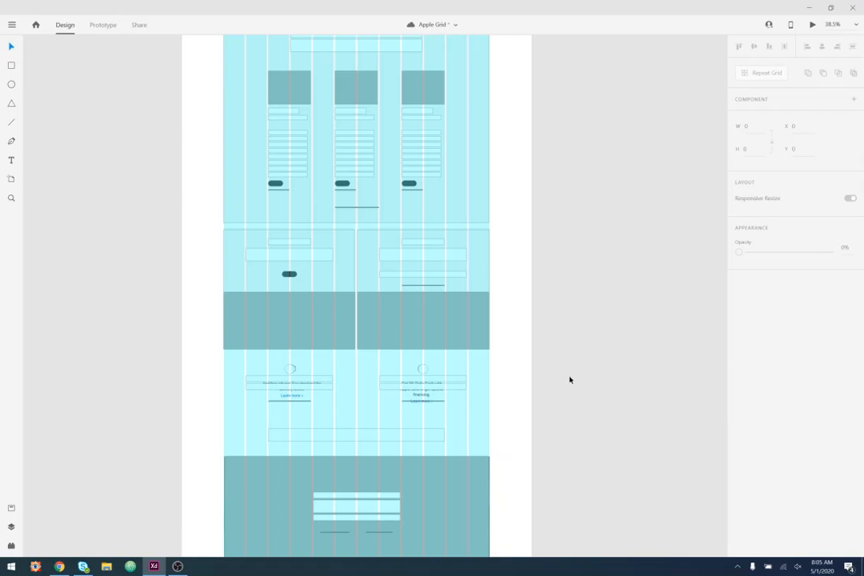
key("ctrl+s")
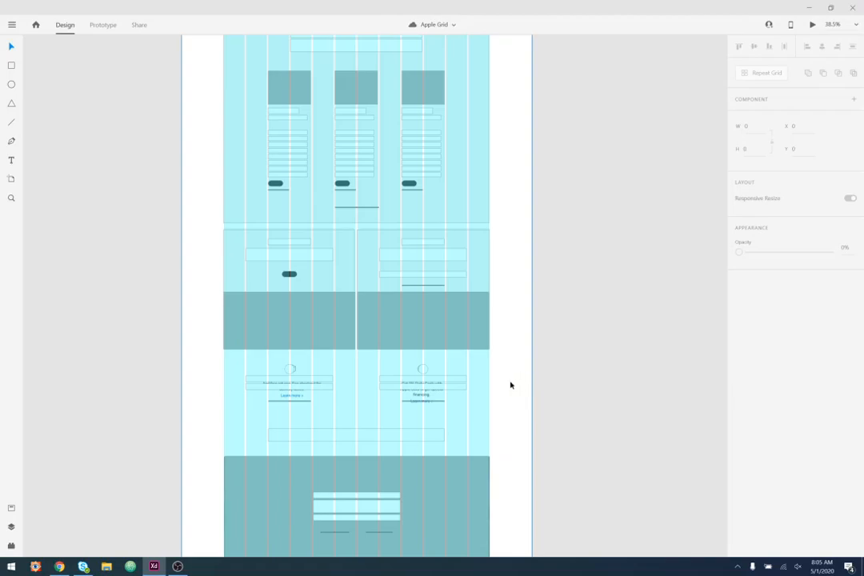
scroll(511, 385, "up", 10)
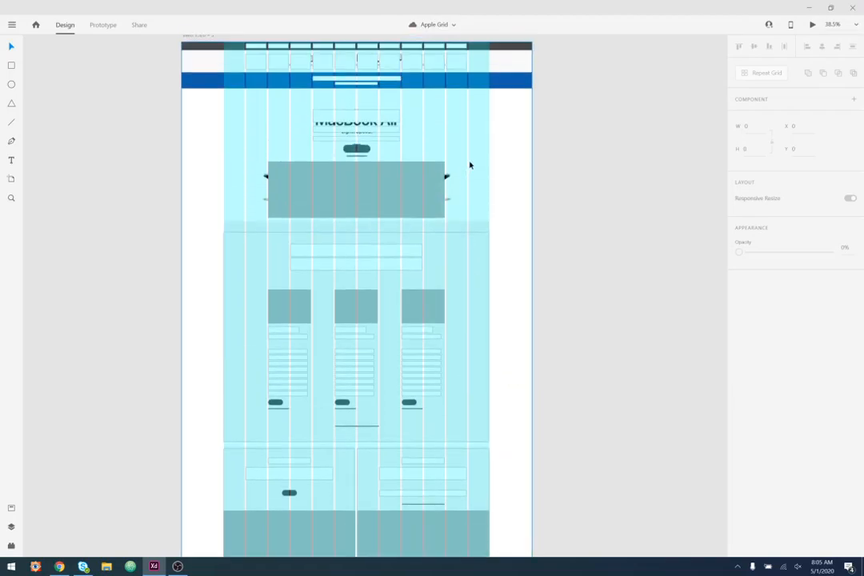
scroll(497, 202, "up", 2)
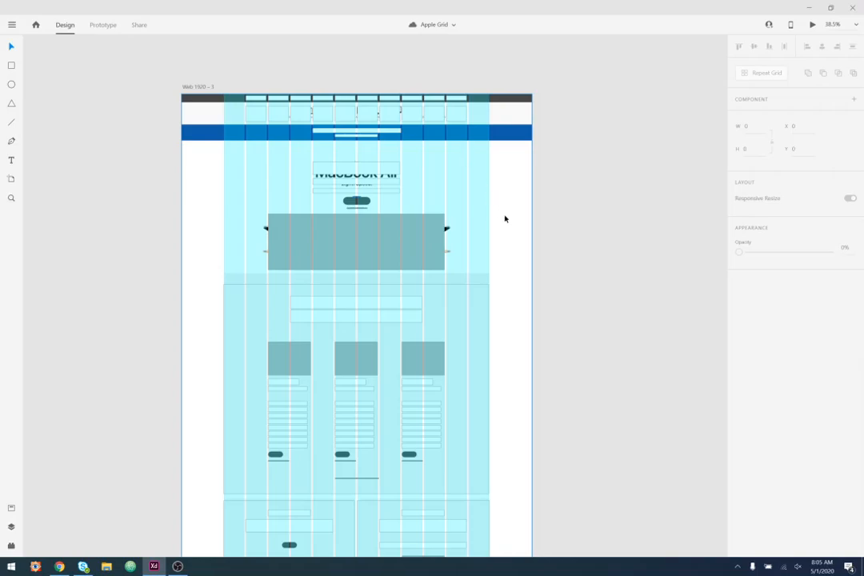
- Slide the Mac page screenshot sideways to X 718 to compare it with the wireframe blocks, and return it to X 0
left_click_drag(200, 89, 218, 87)
left_click_drag(517, 215, 673, 222)
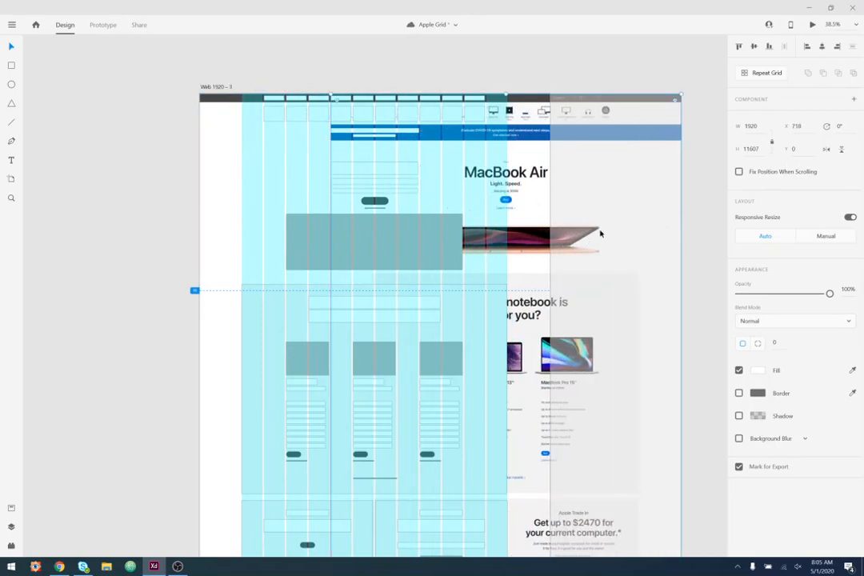
scroll(599, 268, "down", 3)
scroll(600, 267, "down", 6)
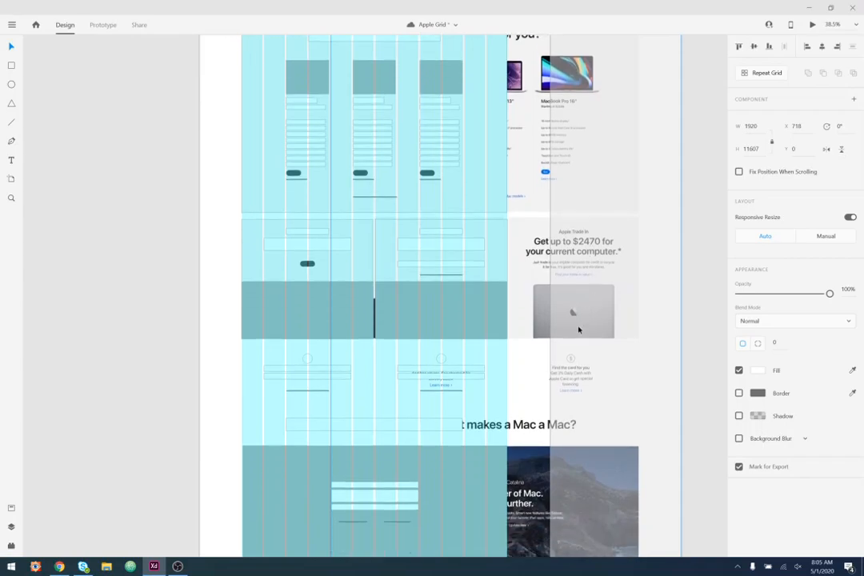
scroll(579, 331, "down", 7)
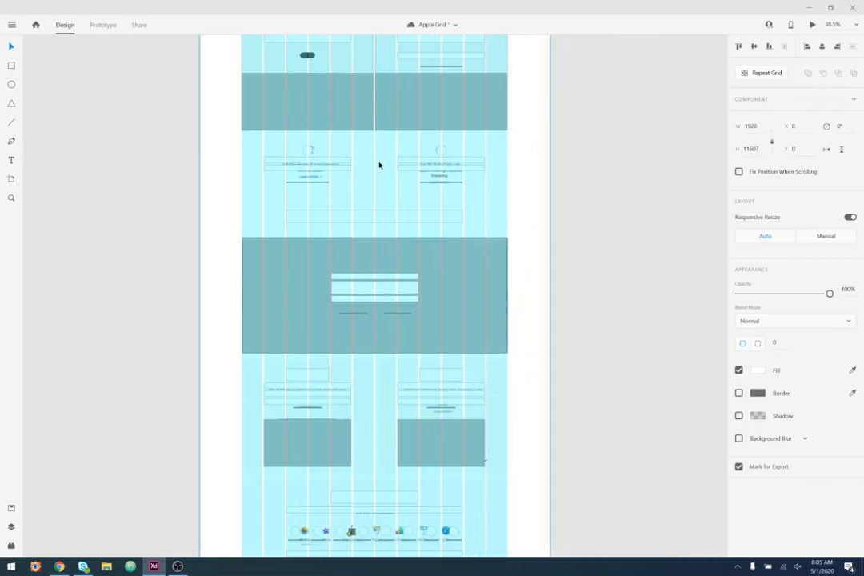
- Examine how the wireframe's lower banner, app icon and tile blocks line up with the grid columns, and save the document
scroll(479, 344, "down", 5)
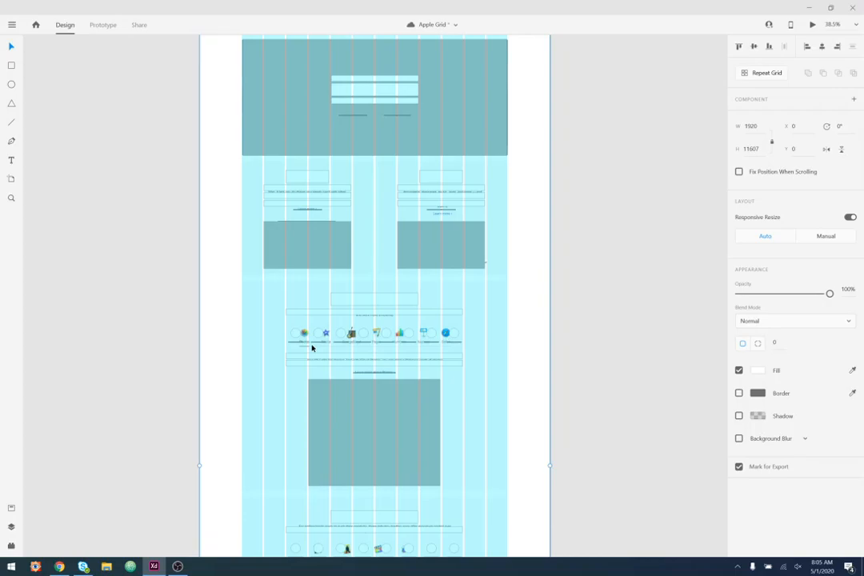
key("ctrl+s")
scroll(312, 348, "down", 5)
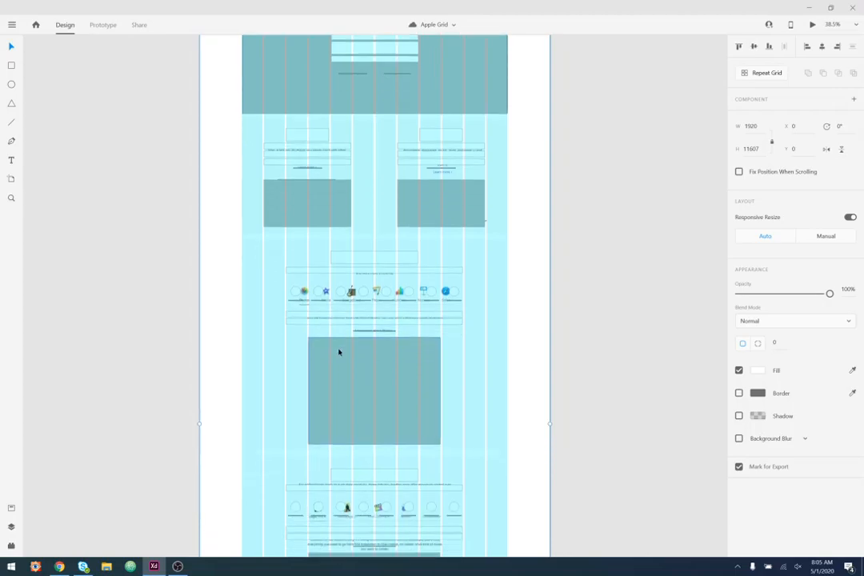
left_click_drag(499, 369, 483, 142)
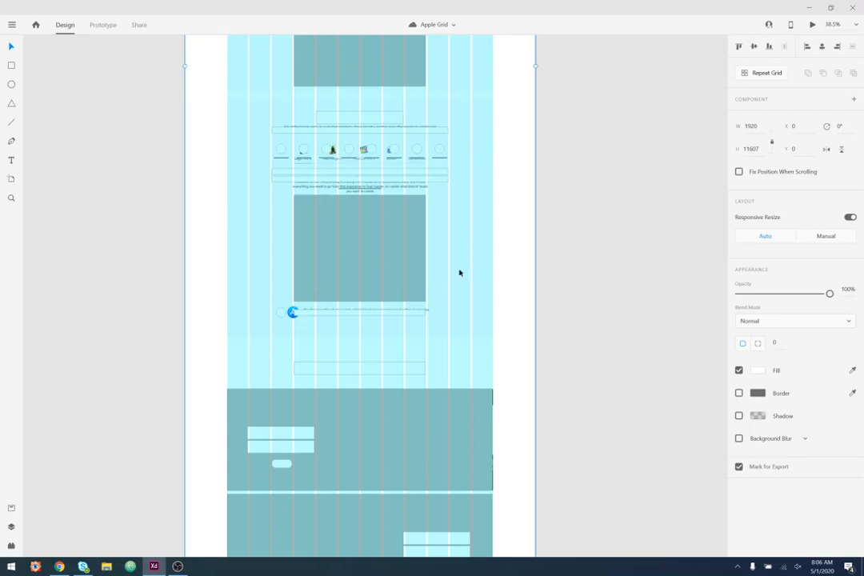
left_click_drag(464, 397, 448, 235)
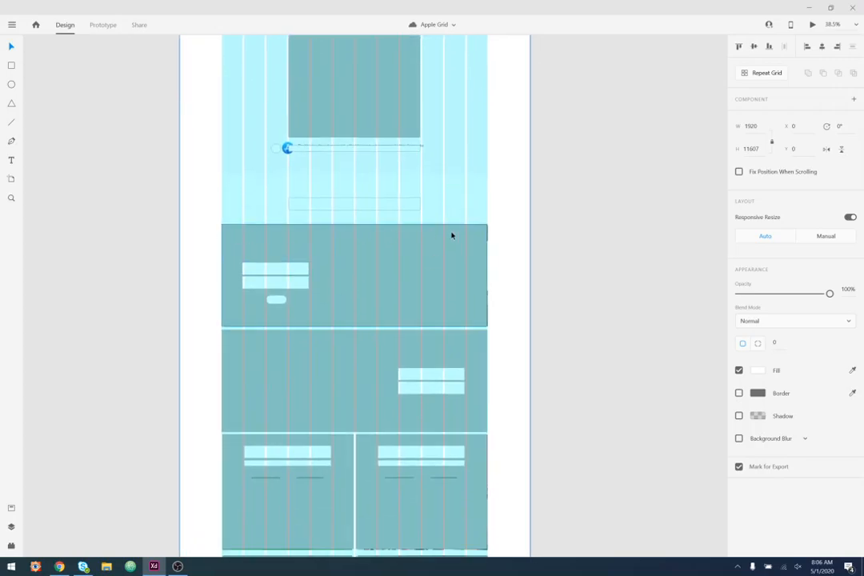
left_click_drag(357, 413, 380, 541)
left_click_drag(405, 177, 403, 537)
left_click_drag(398, 184, 410, 509)
left_click_drag(418, 122, 413, 358)
left_click_drag(384, 269, 343, 165)
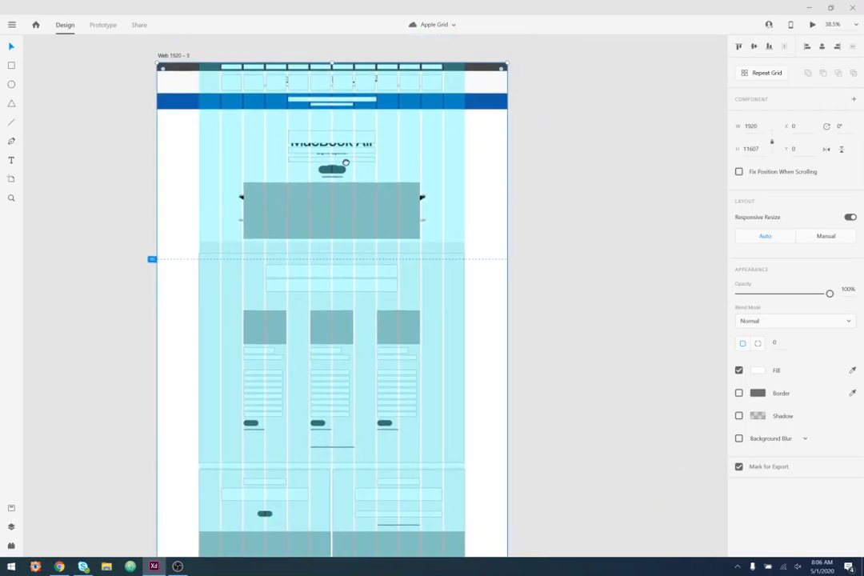
- Move the Mac page screenshot off the Web 1920 – 3 artboard, hide that artboard's layout grid, and save the document
left_click_drag(491, 183, 861, 207)
left_click_drag(246, 243, 546, 226)
left_click(169, 45)
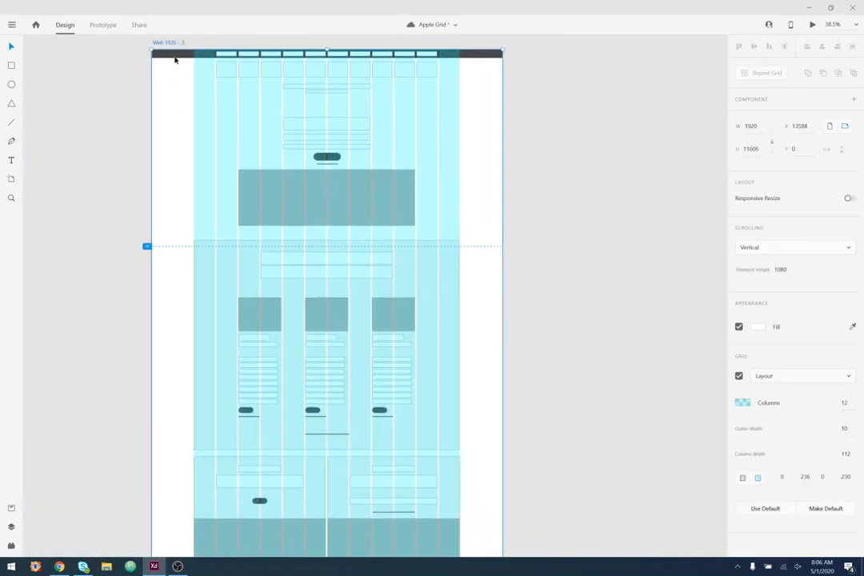
key("ctrl+shift+apostrophe")
left_click(620, 275)
left_click_drag(620, 274, 581, 302)
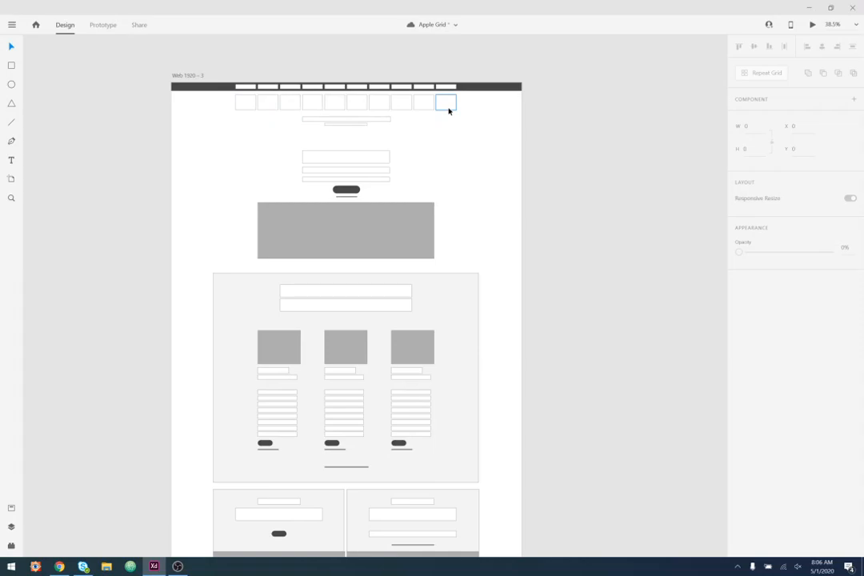
key("ctrl+s")
- Review the bare wireframe's three-column comparison section and the paired tiles below it
scroll(485, 198, "down", 5)
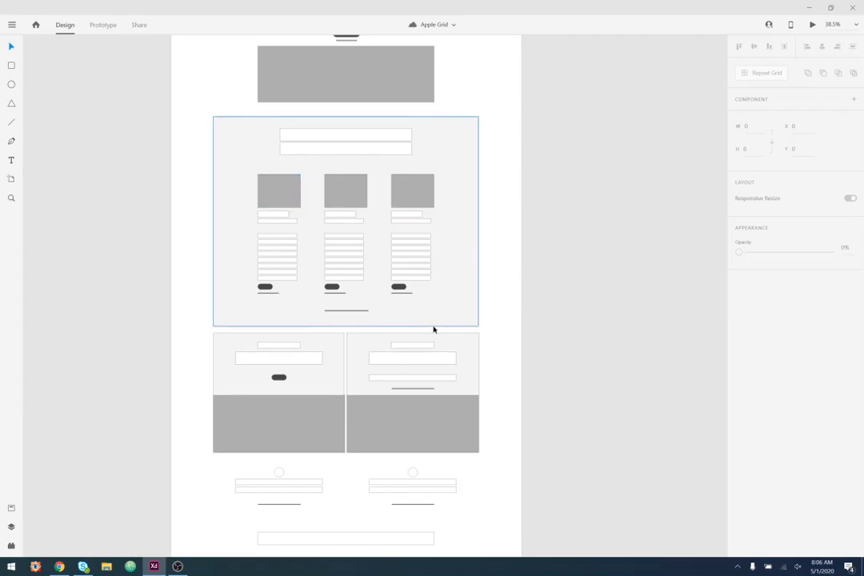
scroll(523, 275, "down", 3)
scroll(523, 275, "down", 5)
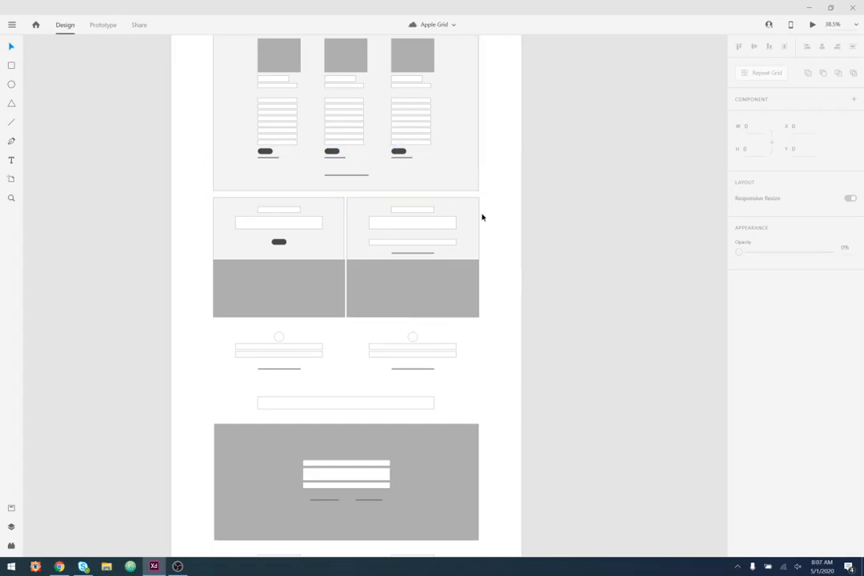
scroll(483, 218, "up", 2)
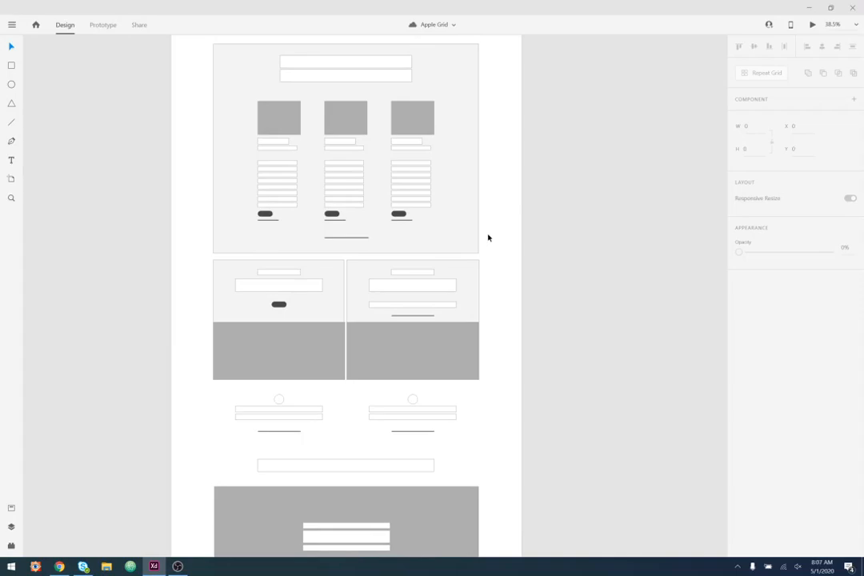
- Switch to Chrome and examine the live Mac page's notebook comparison alongside the Accessories and Apple Trade In tiles
left_click(59, 566)
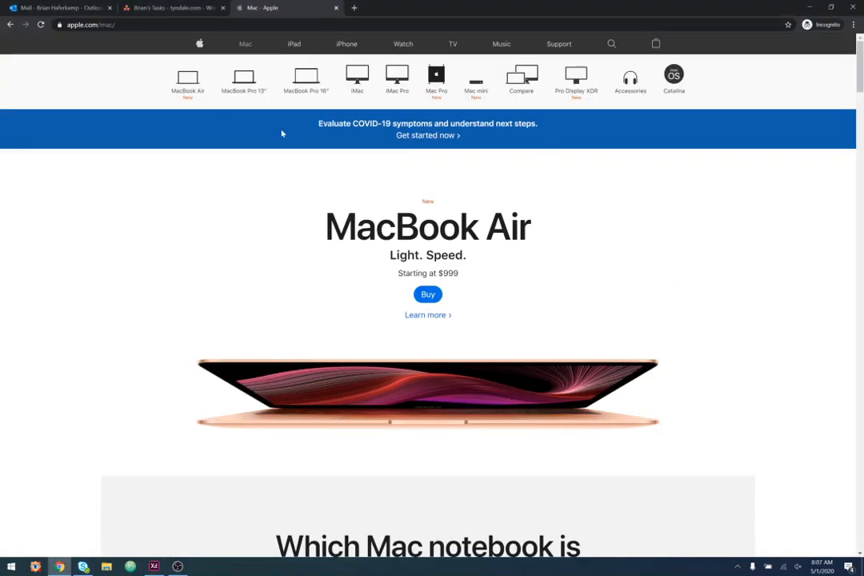
scroll(804, 276, "down", 5)
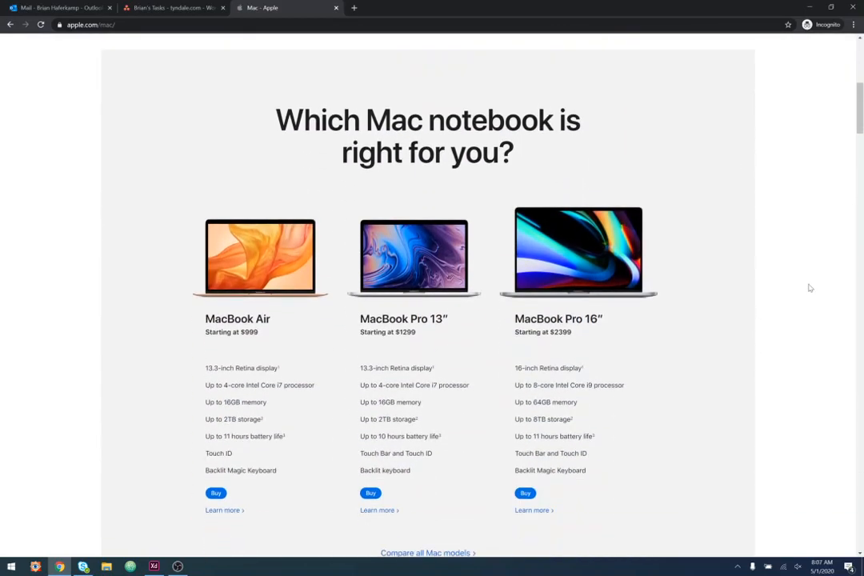
scroll(810, 288, "down", 2)
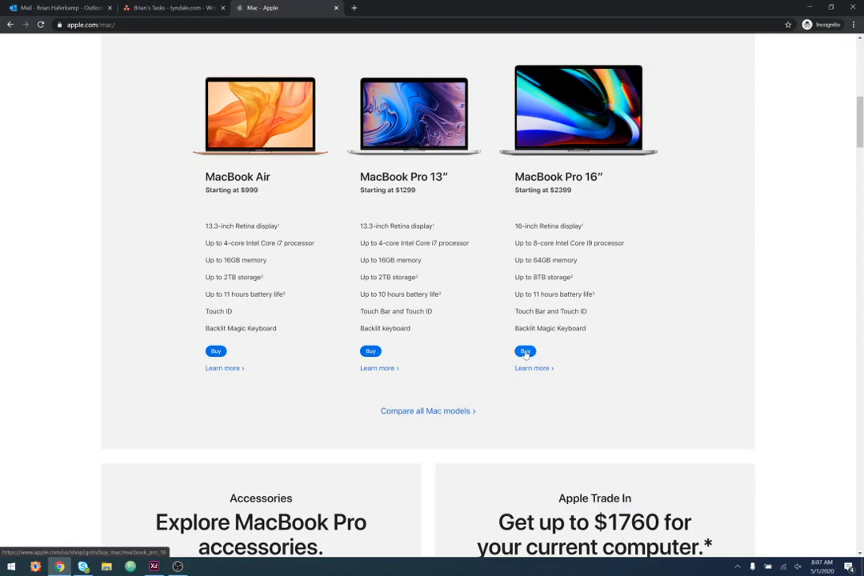
scroll(764, 318, "down", 5)
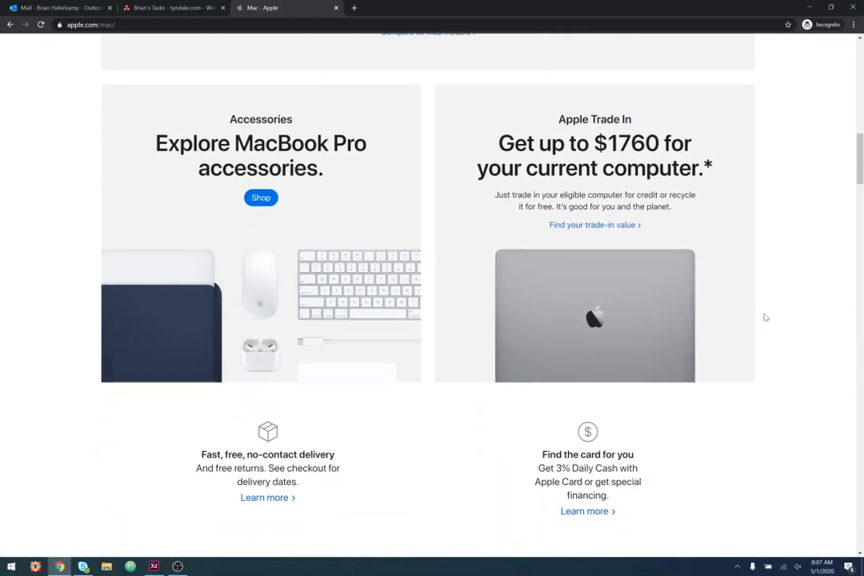
scroll(511, 277, "up", 4)
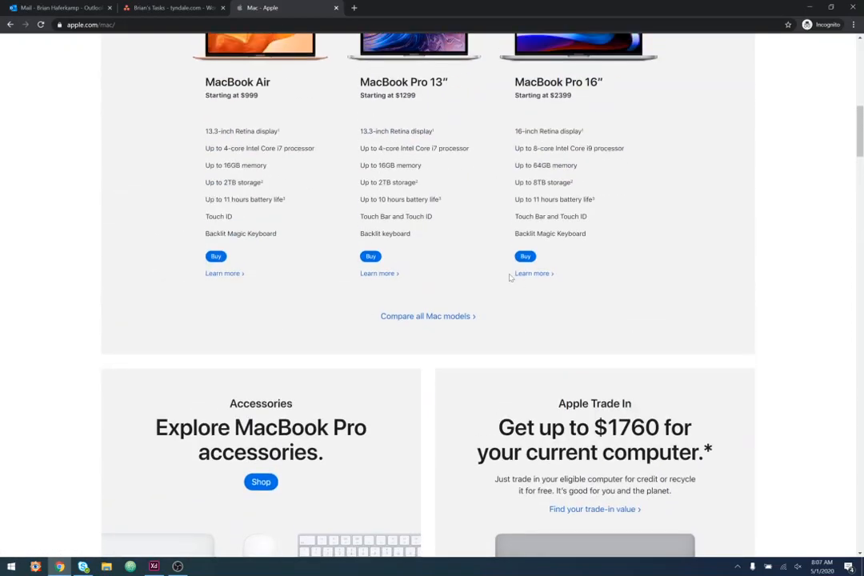
scroll(510, 278, "up", 3)
scroll(253, 332, "down", 3)
scroll(729, 339, "down", 3)
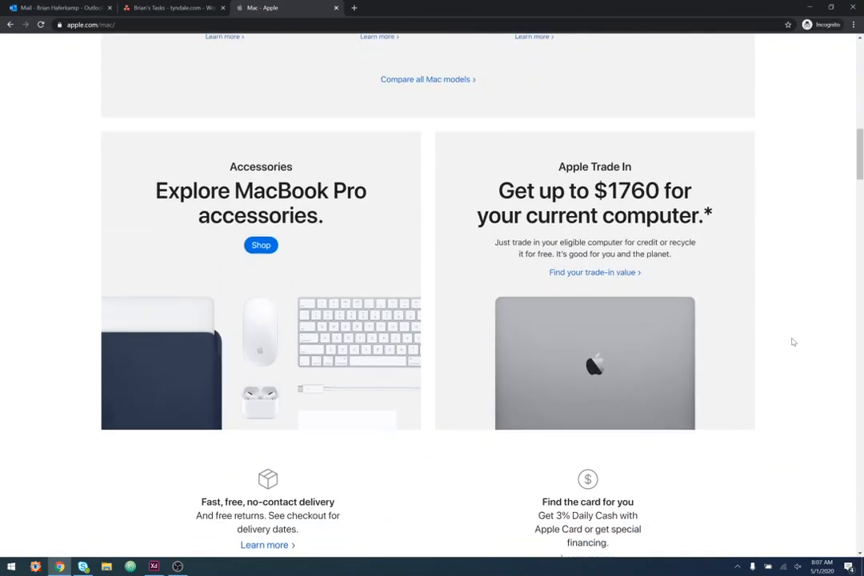
- Examine the live page's delivery and card columns, the "What makes a Mac a Mac?" heading, and the macOS Catalina banner
scroll(795, 340, "down", 2)
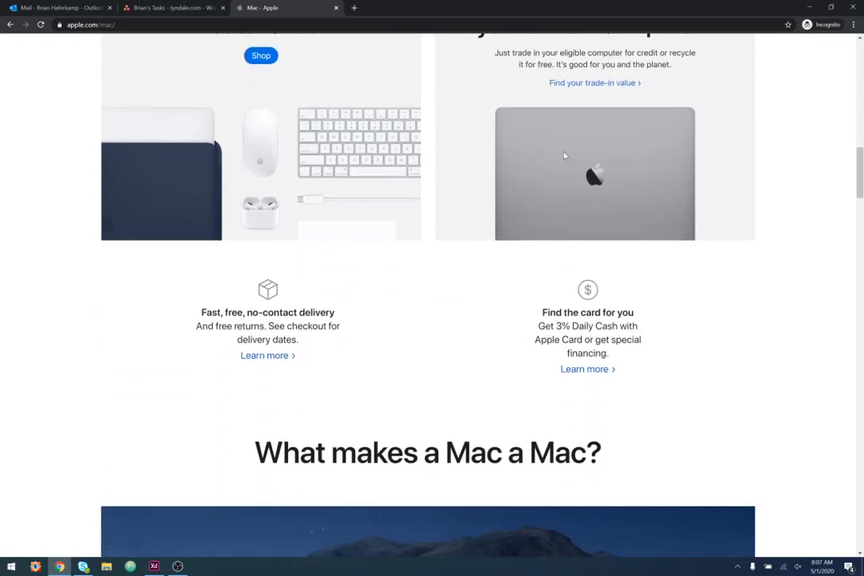
scroll(711, 237, "up", 2)
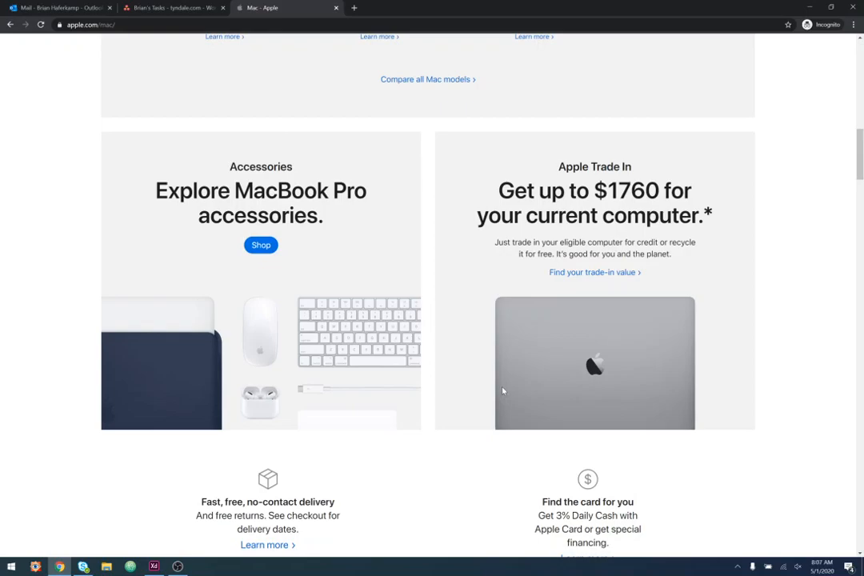
scroll(753, 301, "down", 3)
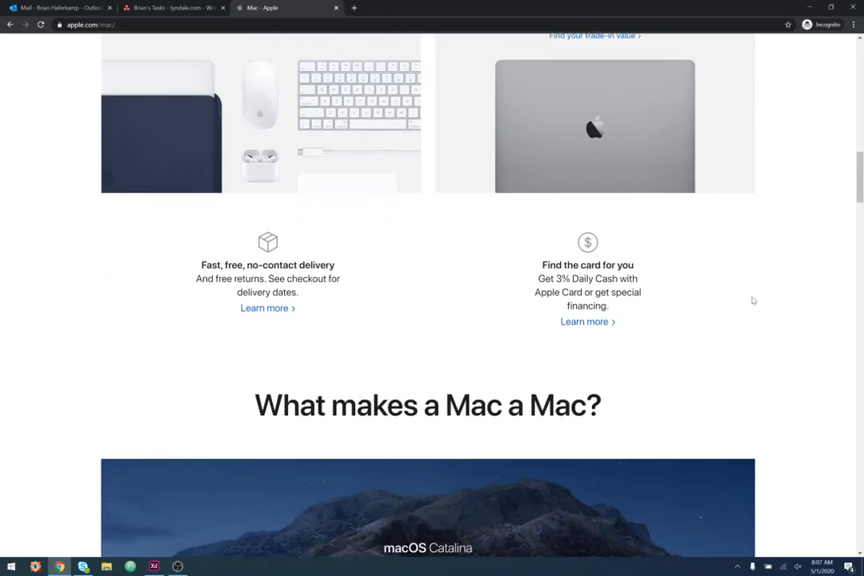
scroll(753, 301, "down", 2)
scroll(758, 297, "down", 3)
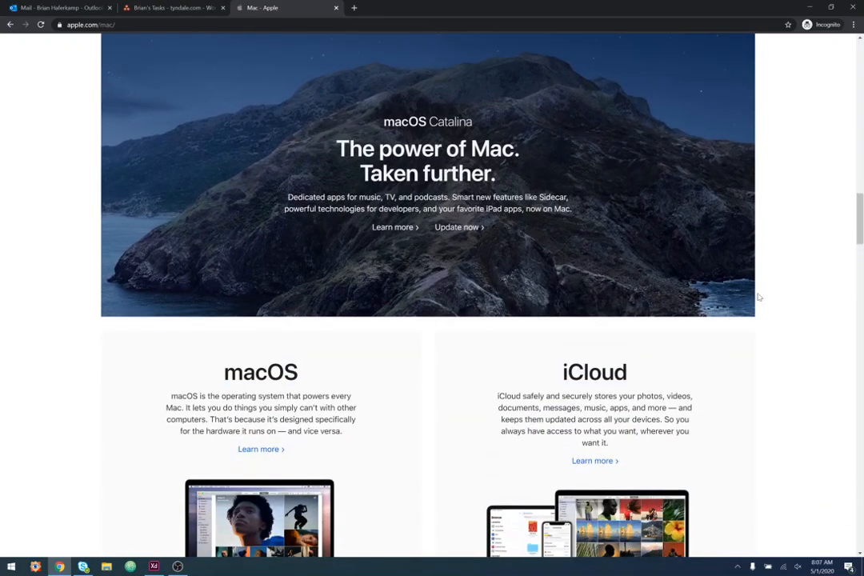
scroll(744, 264, "up", 2)
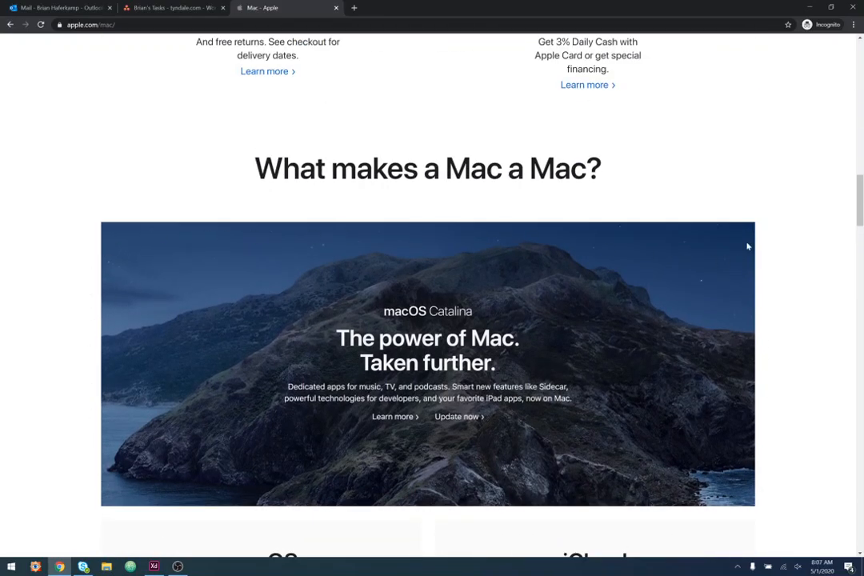
- Switch back to Adobe XD and review the wireframe's wide banner, paired text-and-image columns, and row of app circles
left_click(154, 567)
scroll(557, 292, "down", 4)
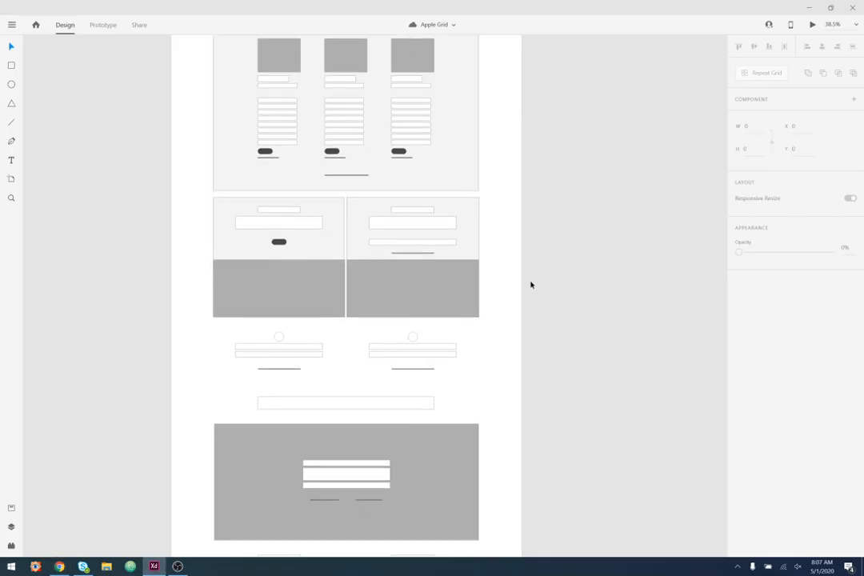
scroll(531, 285, "down", 3)
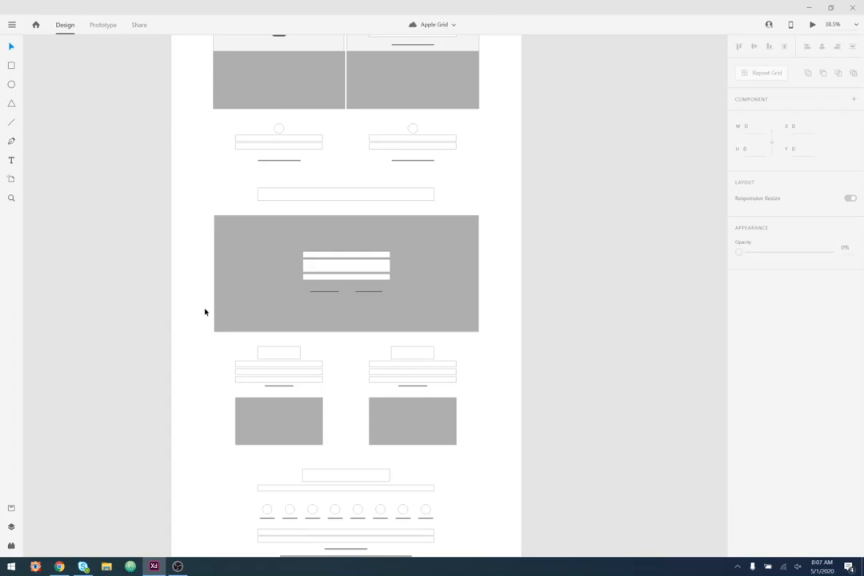
scroll(517, 314, "down", 3)
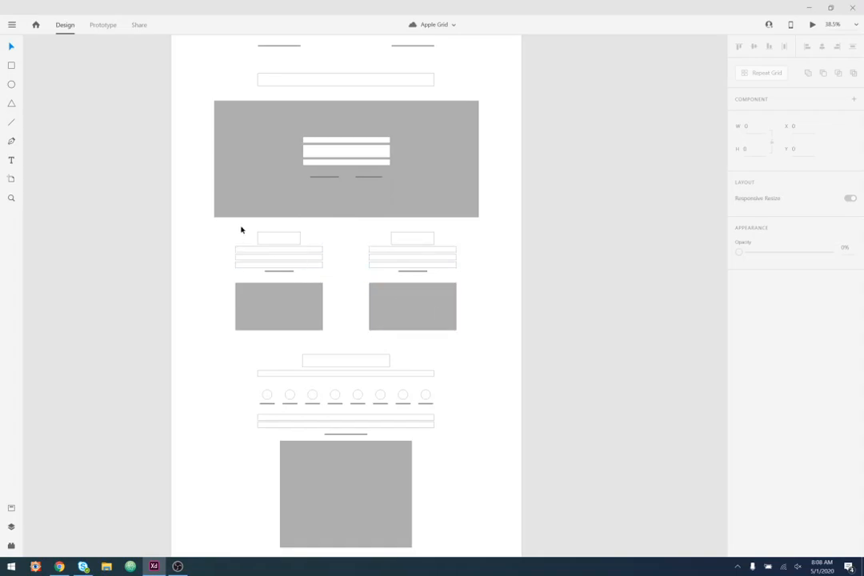
- Switch to Chrome and examine the macOS Catalina banner, the macOS and iCloud tile headings, and the Built-in Apps section
left_click(59, 567)
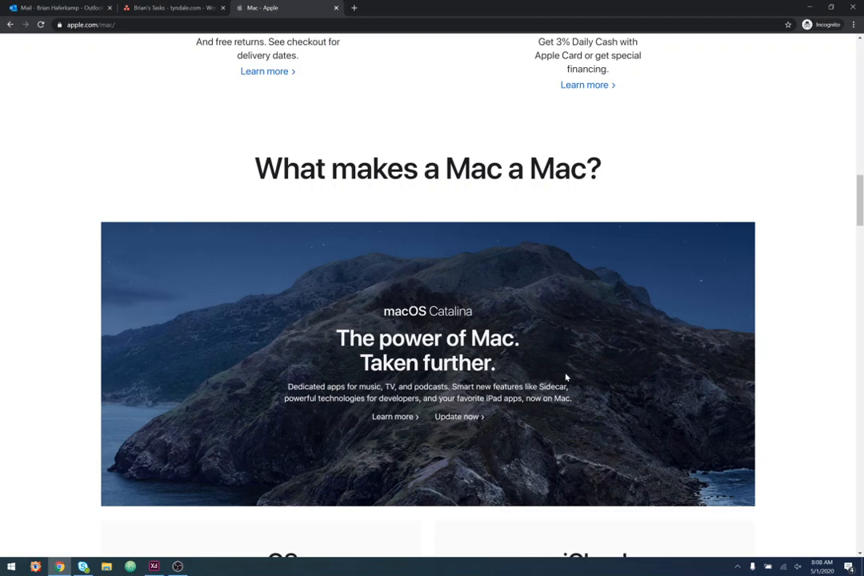
scroll(565, 377, "down", 5)
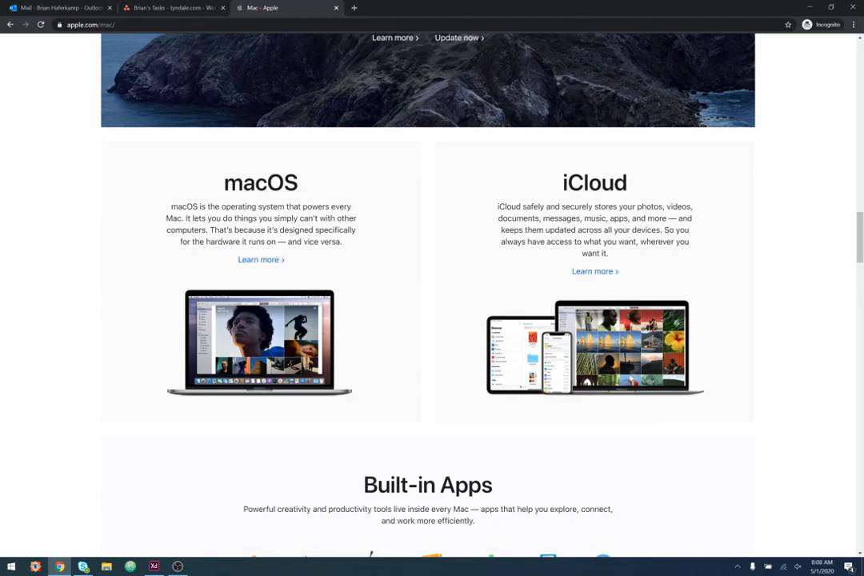
scroll(433, 131, "up", 6)
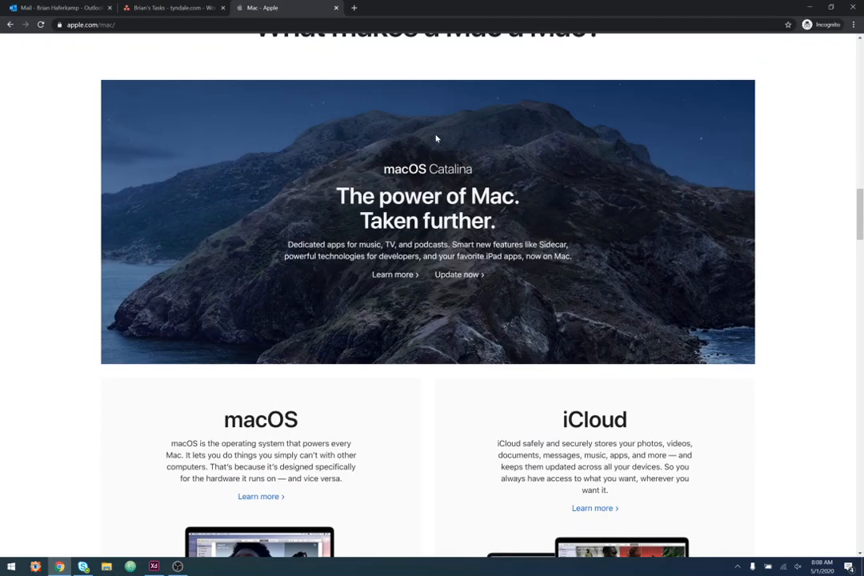
scroll(437, 138, "down", 3)
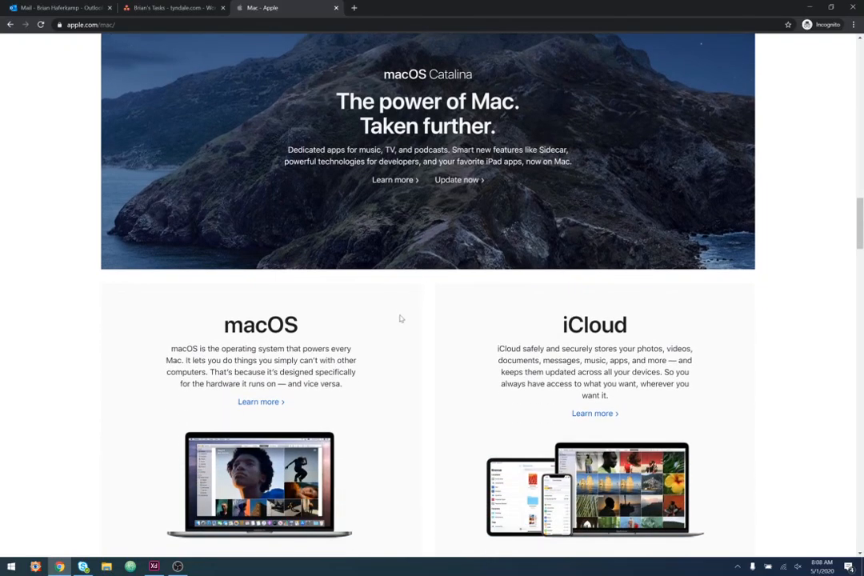
double_click(312, 328)
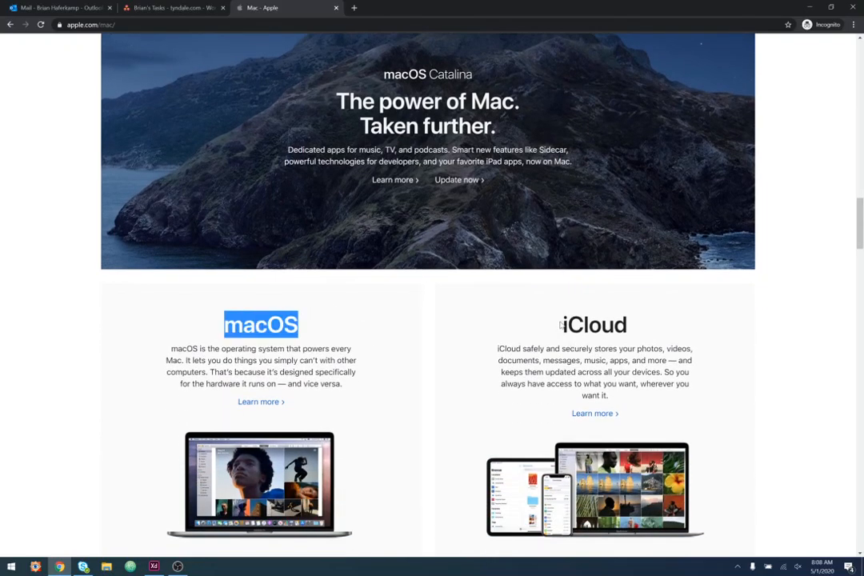
double_click(625, 328)
left_click(656, 331)
scroll(662, 332, "down", 3)
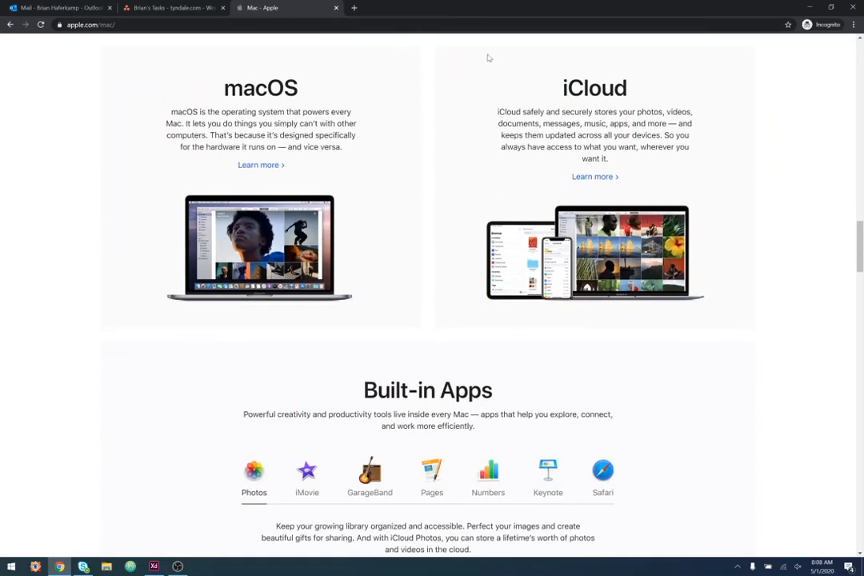
scroll(577, 159, "down", 1)
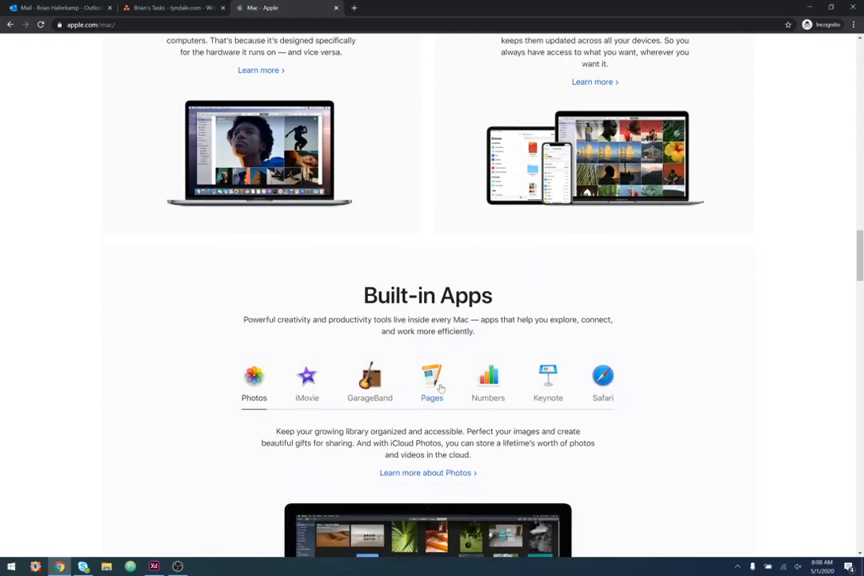
- Switch to Adobe XD and review the wireframe's banner, paired text-and-image columns, and centered app-circle section
left_click(153, 567)
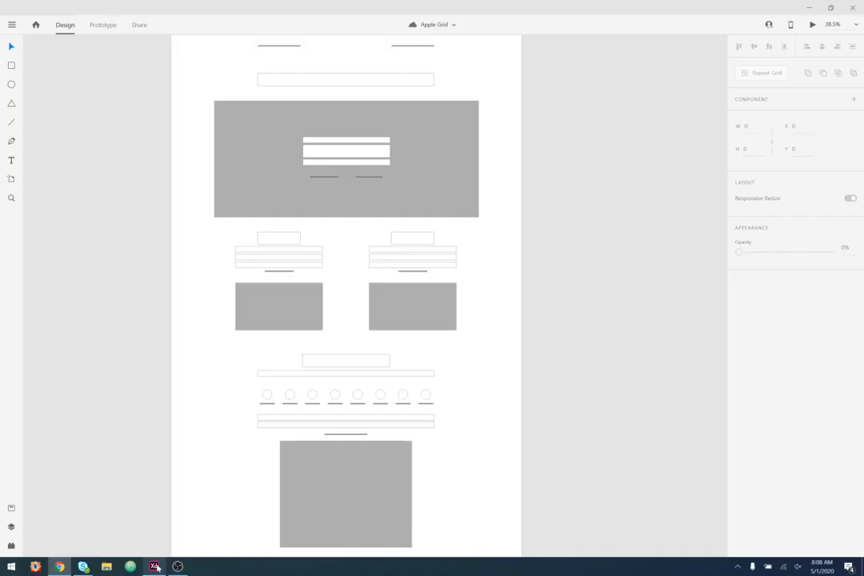
scroll(401, 336, "down", 2)
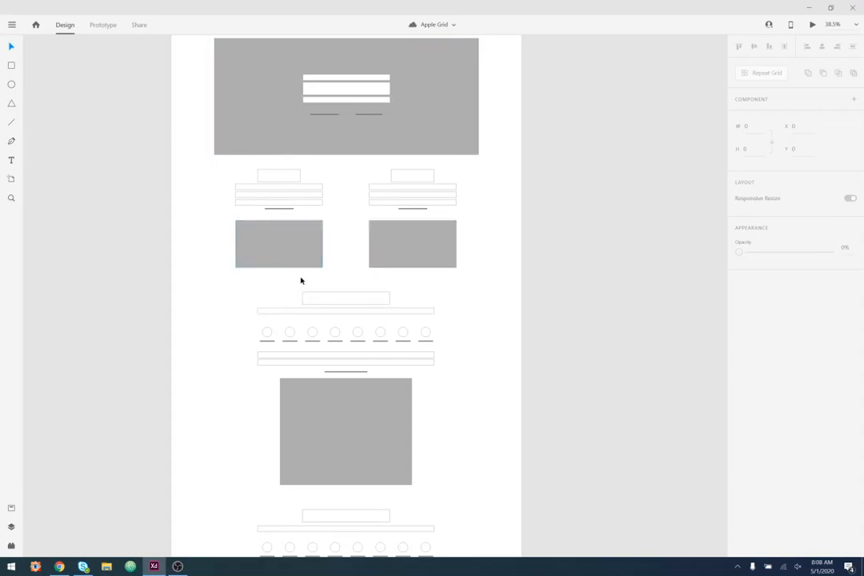
scroll(345, 237, "up", 2)
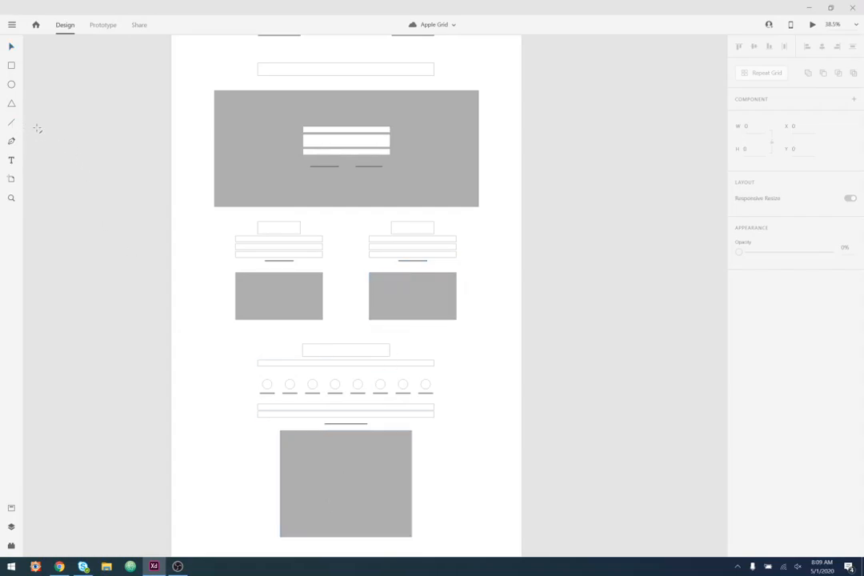
- Draw a triangle about 925 wide by 801 high and center it over the wireframe's wide banner and paired columns
left_click(10, 104)
left_click_drag(73, 222, 242, 368)
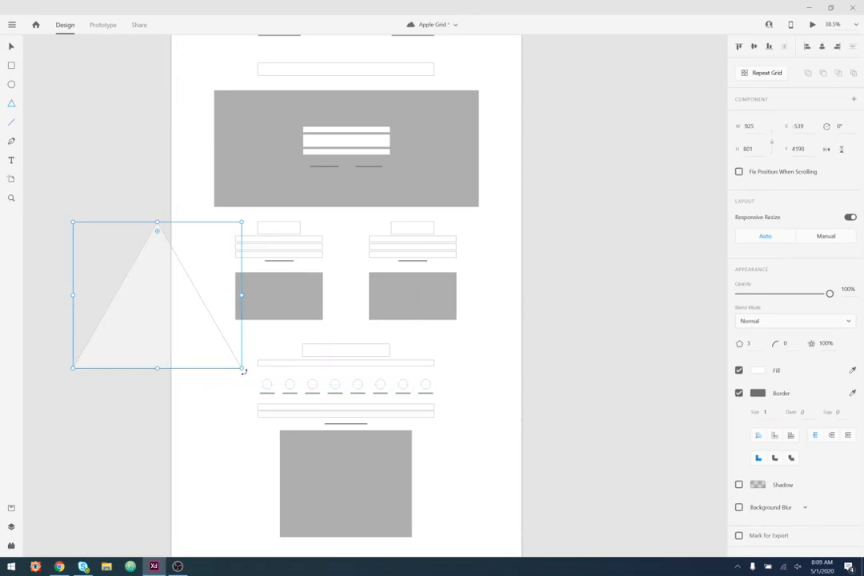
left_click(11, 45)
left_click_drag(146, 347, 319, 269)
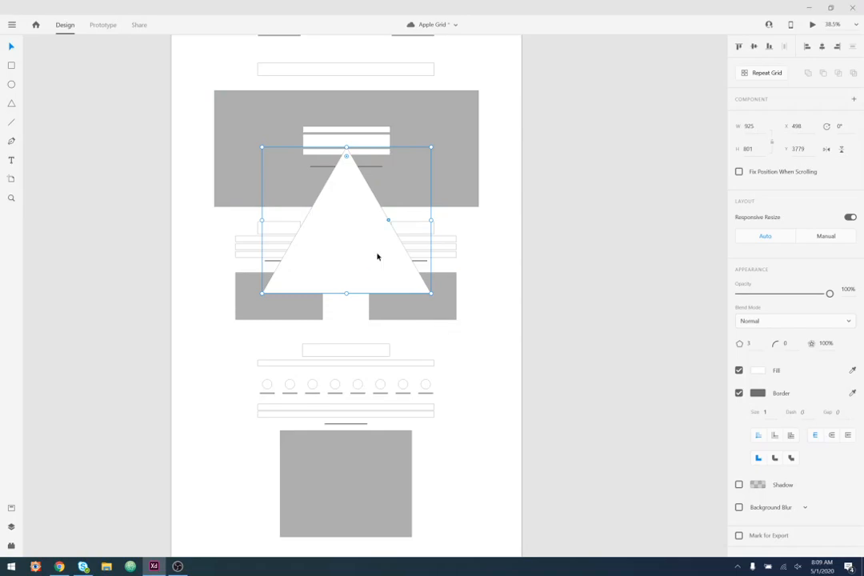
- Flip the triangle to point downward, move it off the artboard onto the empty canvas beside it, and save the document
left_click_drag(433, 294, 347, 344)
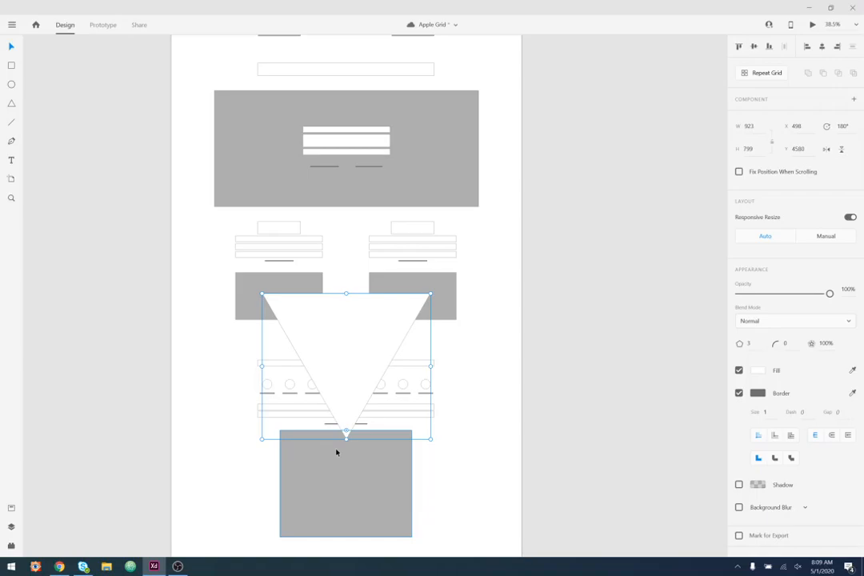
left_click_drag(342, 362, 638, 278)
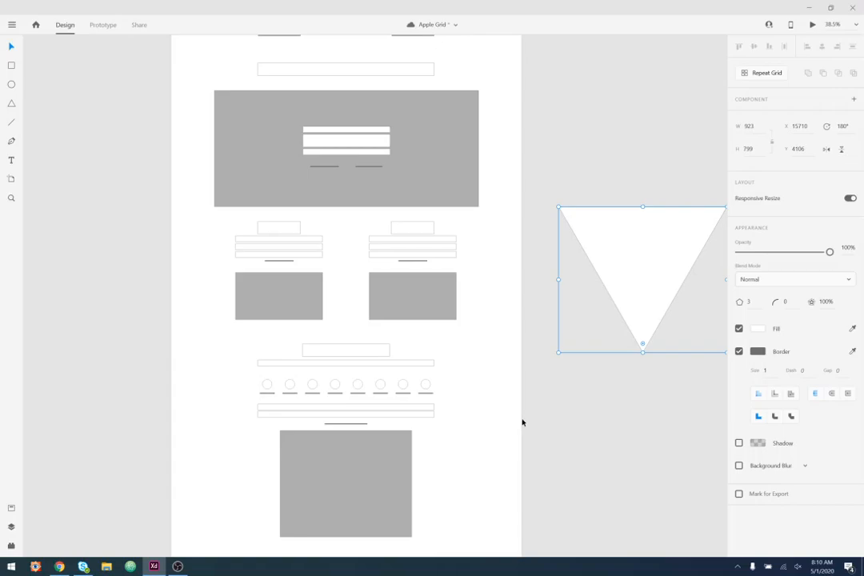
key("ctrl+s")
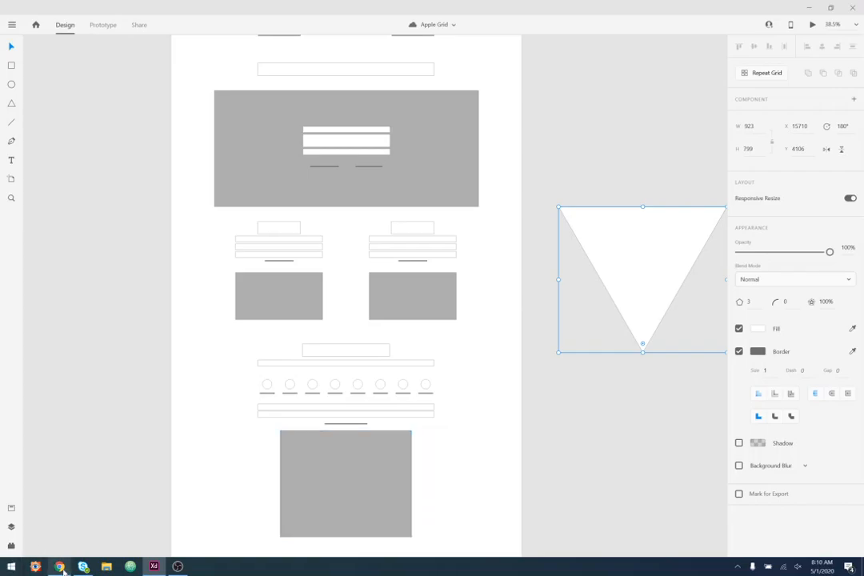
- Switch to Chrome and examine how the macOS and iCloud tiles lead down to the centered "Built-in Apps" heading
key("alt+Tab")
scroll(456, 272, "up", 3)
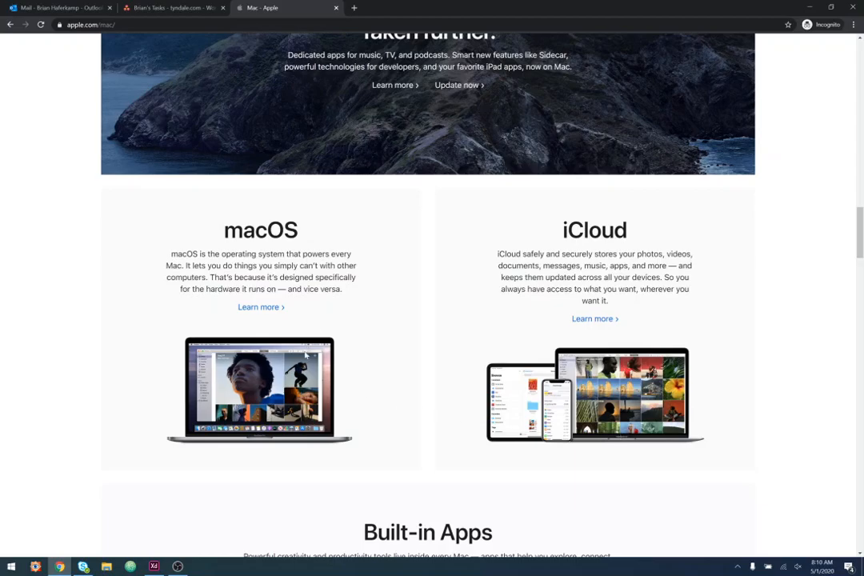
scroll(428, 361, "down", 3)
scroll(428, 361, "up", 1)
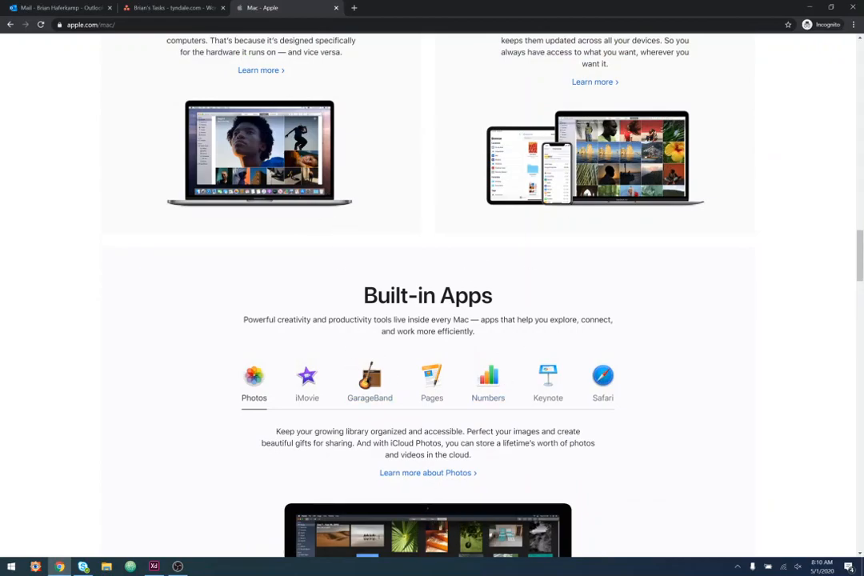
left_click_drag(347, 298, 517, 300)
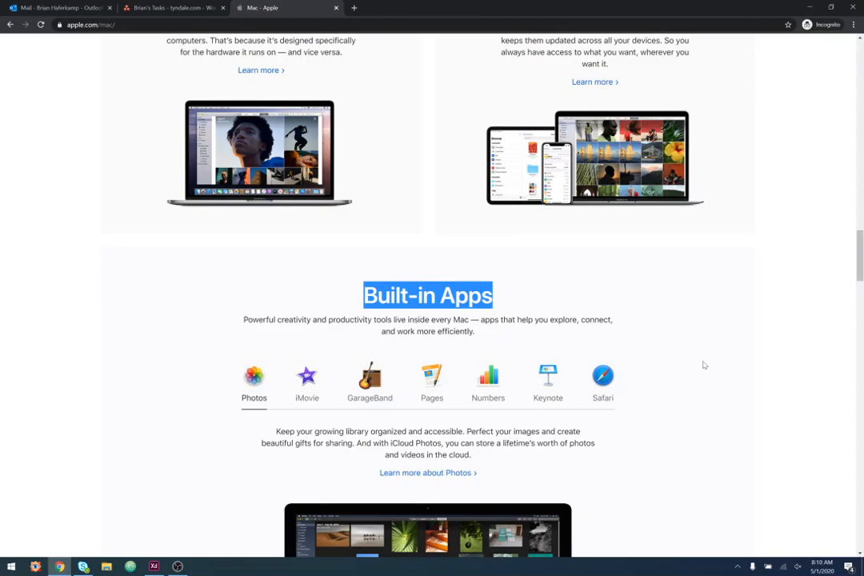
left_click(774, 338)
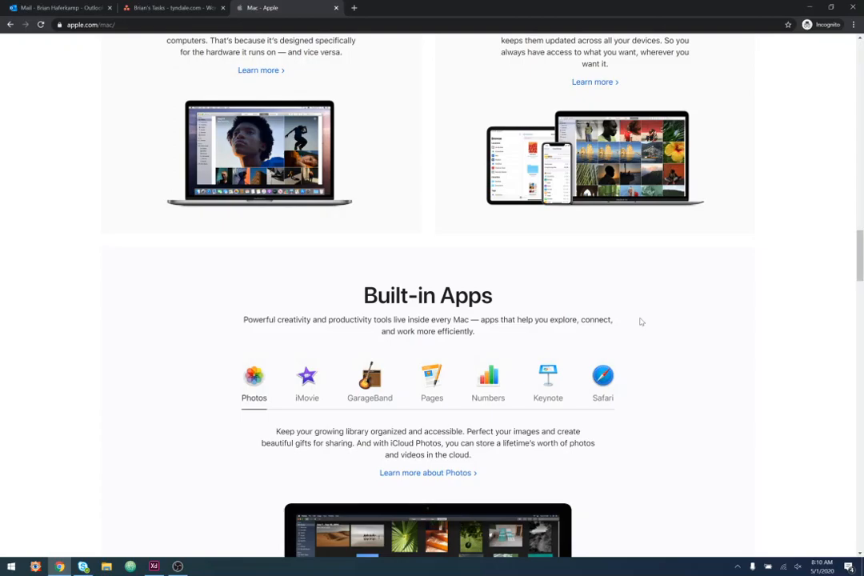
- Browse the Built-in Apps gallery through iMovie, GarageBand, Pages, and Numbers, return to Photos, and examine the section's layout
scroll(641, 321, "down", 2)
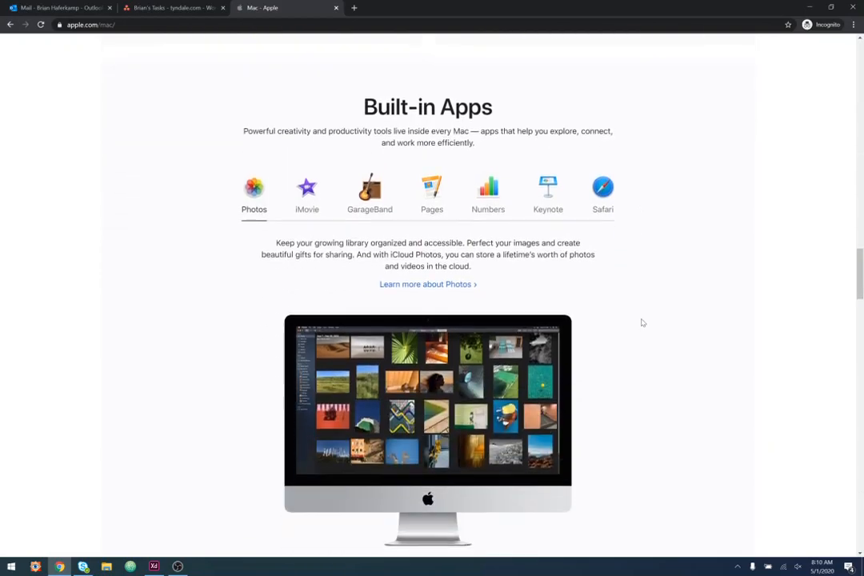
left_click(308, 197)
left_click(361, 196)
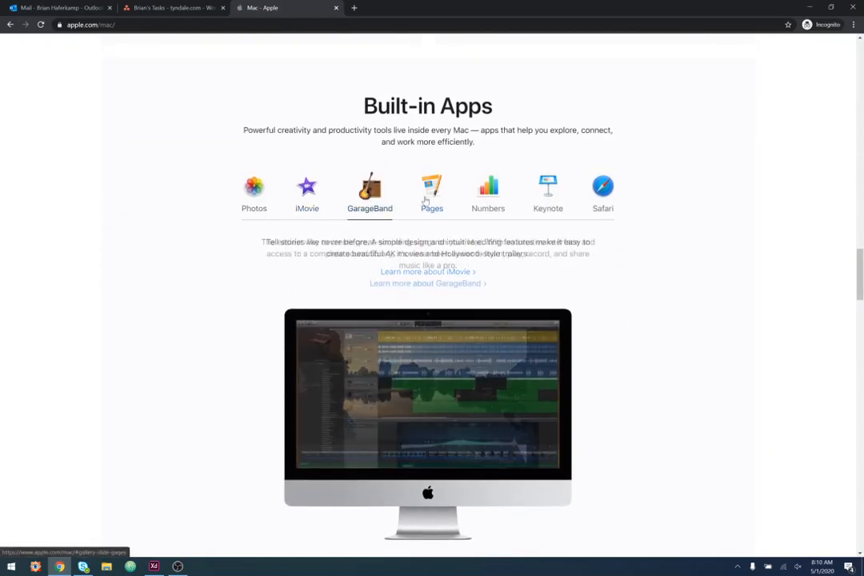
left_click(432, 192)
left_click(488, 192)
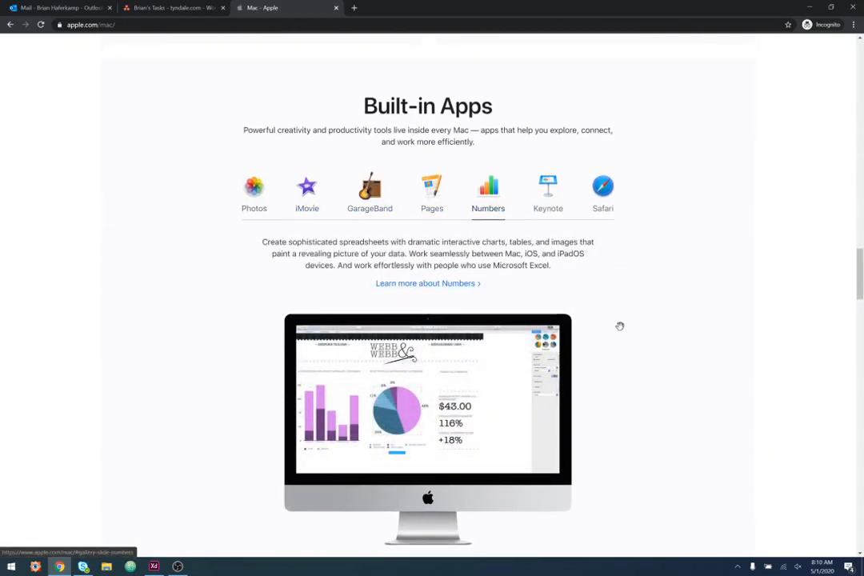
left_click(253, 201)
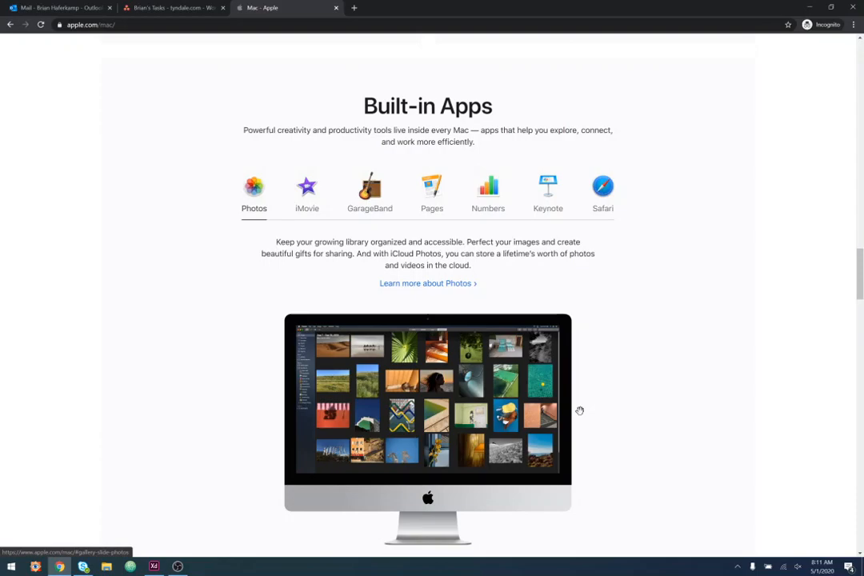
scroll(681, 382, "up", 3)
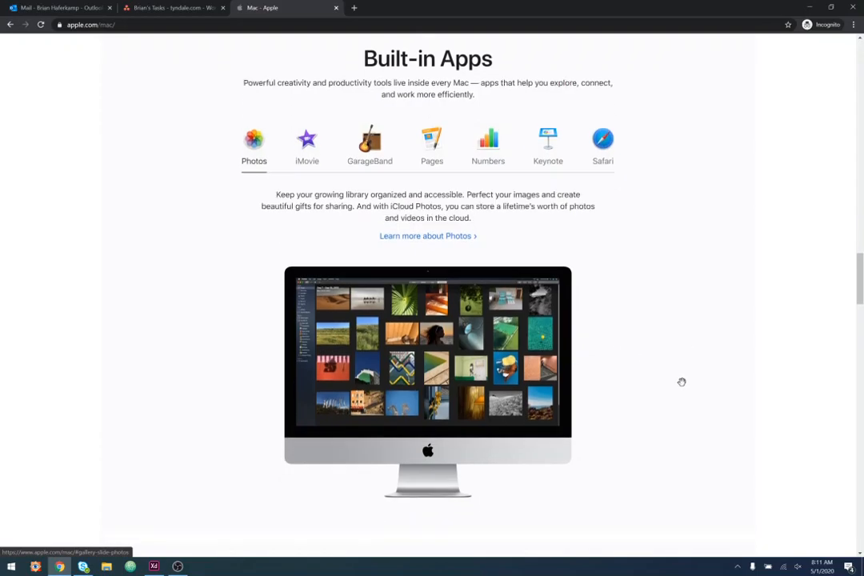
scroll(450, 253, "down", 4)
scroll(476, 272, "up", 1)
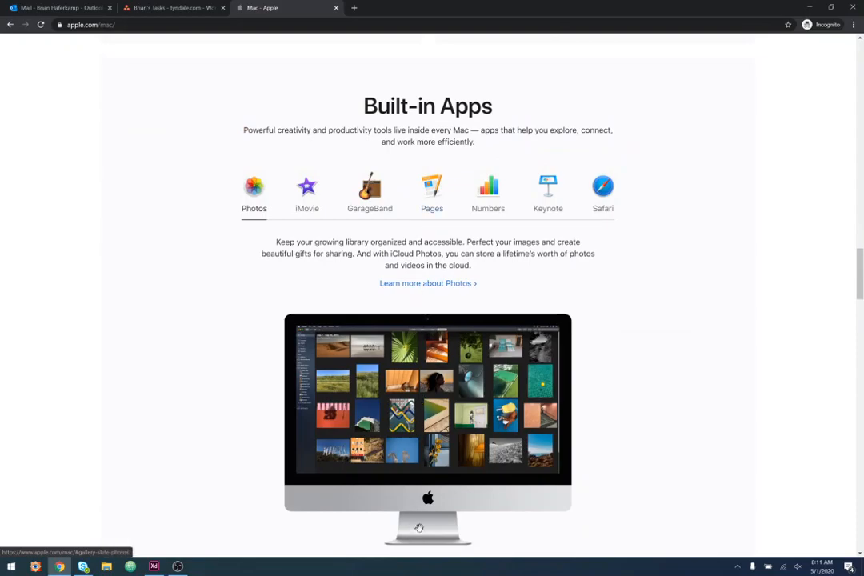
- Examine the Pro Apps section's heading, app row, Logic Pro X laptop image, and Mac App Store line
scroll(389, 376, "down", 3)
scroll(447, 351, "down", 4)
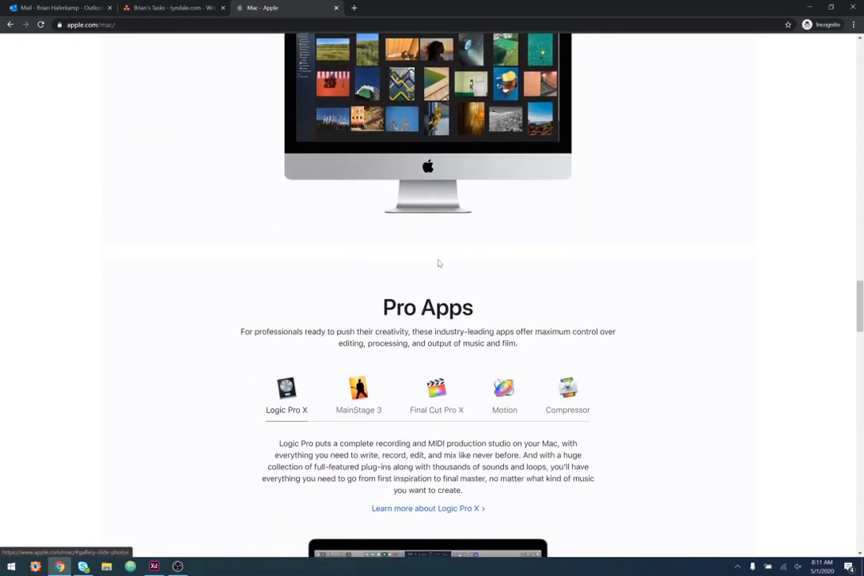
left_click_drag(382, 307, 479, 332)
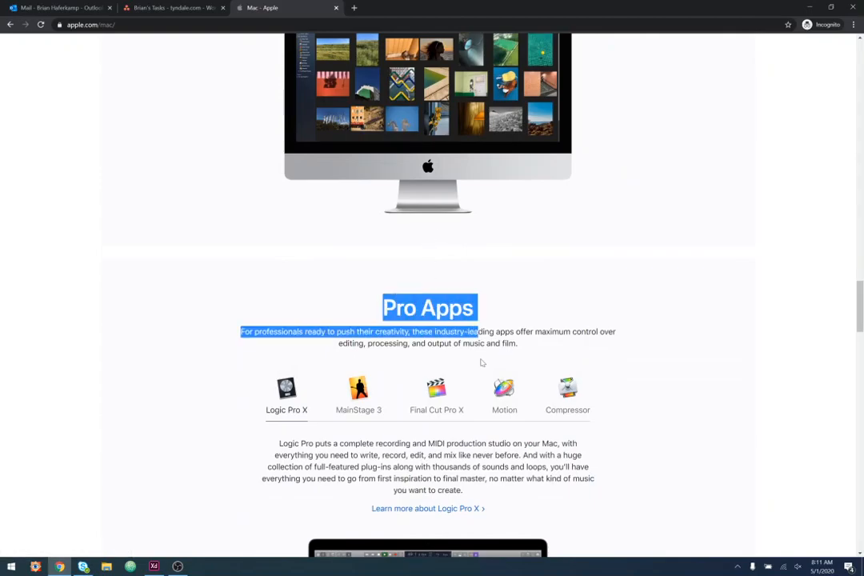
scroll(478, 331, "down", 4)
scroll(439, 288, "down", 4)
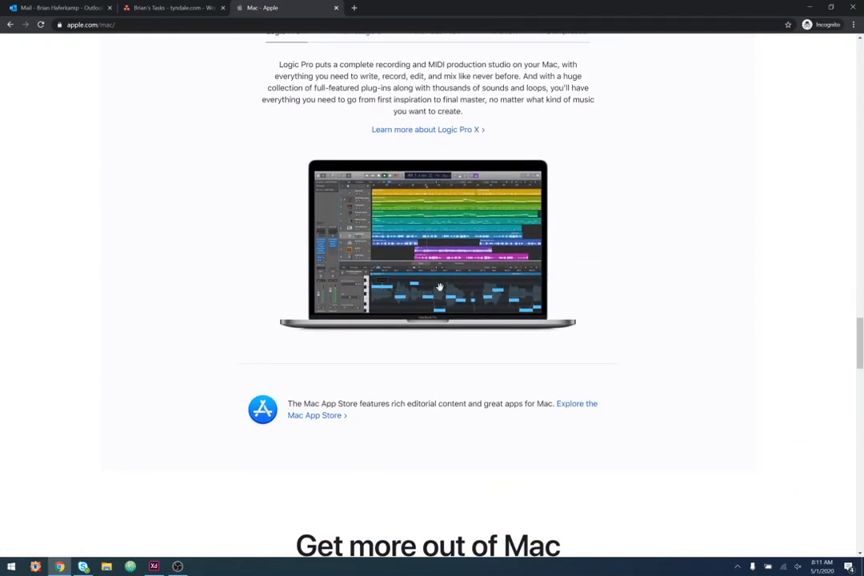
- Examine the "Get more out of Mac" heading and the split text-and-image layout of the Apple TV+ banner
scroll(440, 287, "down", 7)
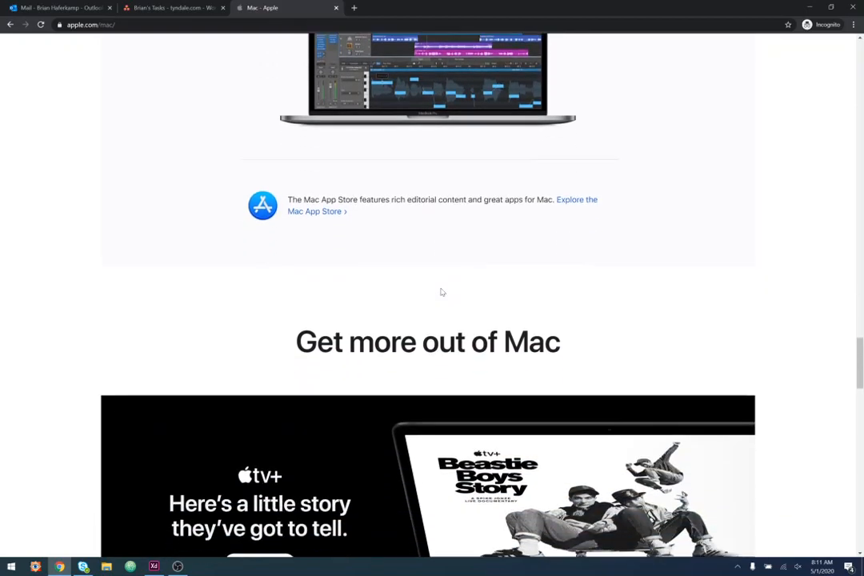
left_click_drag(269, 226, 570, 233)
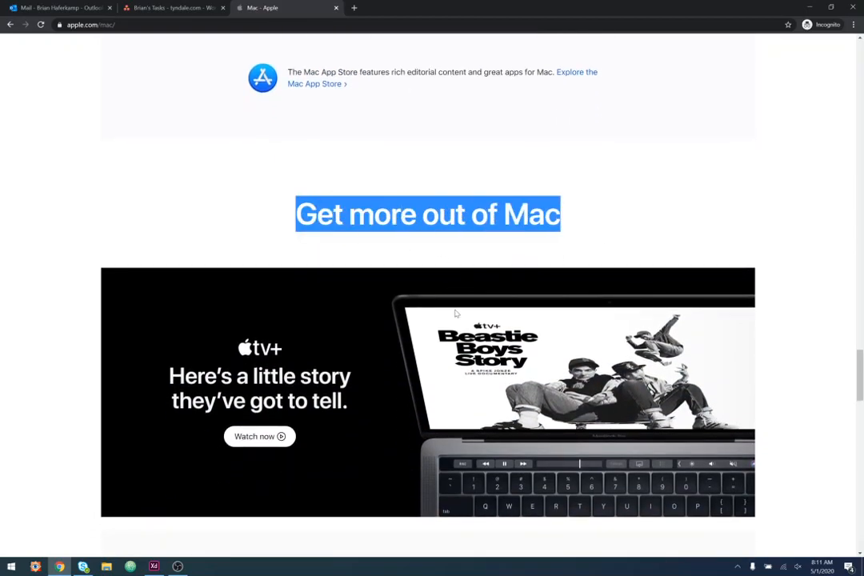
scroll(448, 304, "down", 3)
scroll(428, 283, "up", 2)
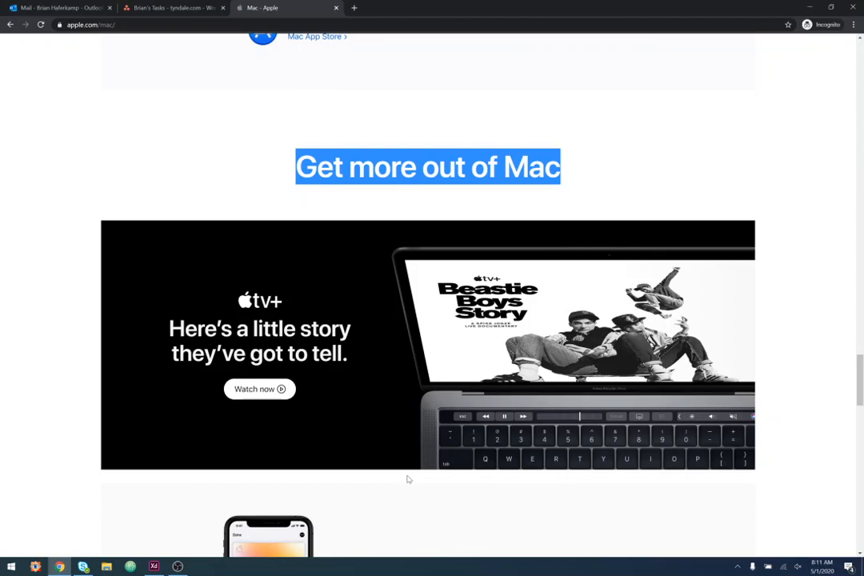
left_click(691, 195)
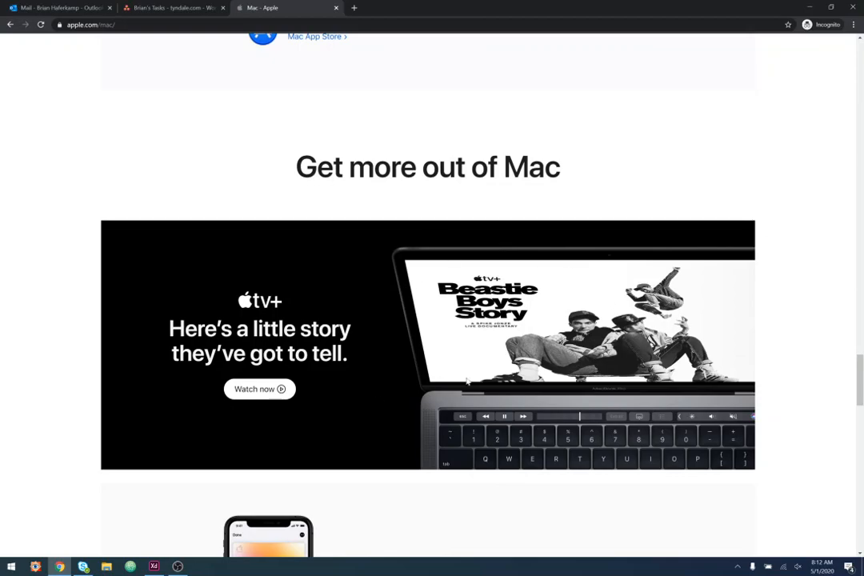
- Examine the Apple Card banner, the Arcade and News+ tiles, and the Mac for Education, Higher Education, and Business tiles
scroll(388, 338, "down", 3)
scroll(429, 301, "down", 3)
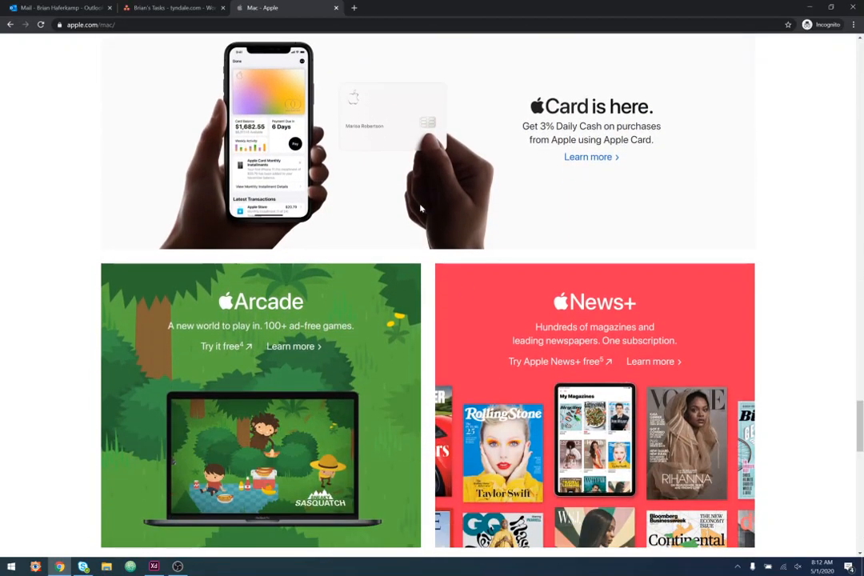
scroll(489, 376, "down", 3)
scroll(470, 385, "down", 3)
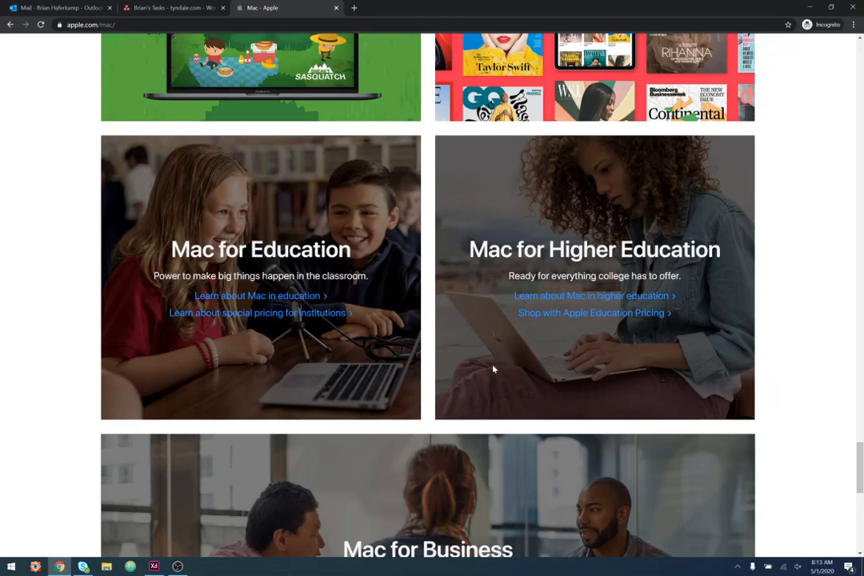
scroll(493, 369, "down", 2)
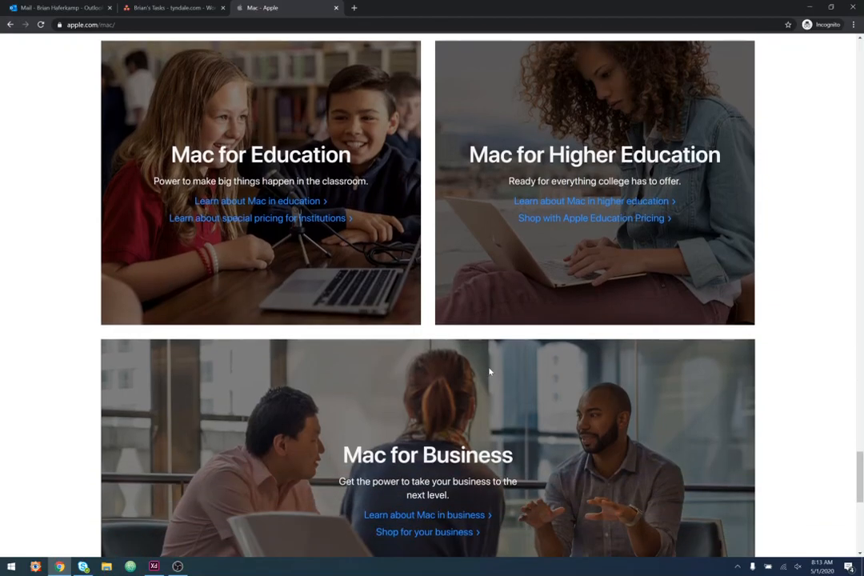
- Return to the start of the Mac page and review the MacBook Air hero, notebook comparison, and Accessories and Trade In tiles
scroll(490, 371, "up", 20)
scroll(490, 371, "up", 20)
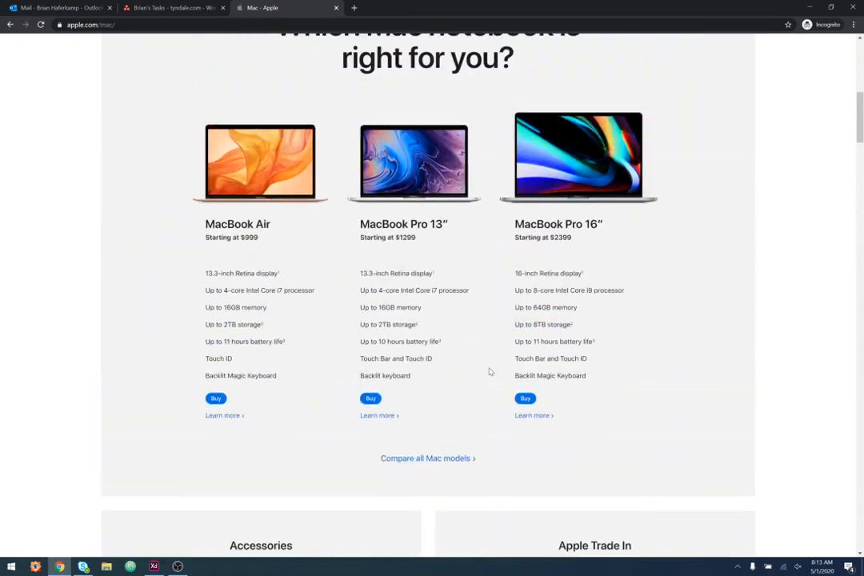
scroll(490, 371, "up", 10)
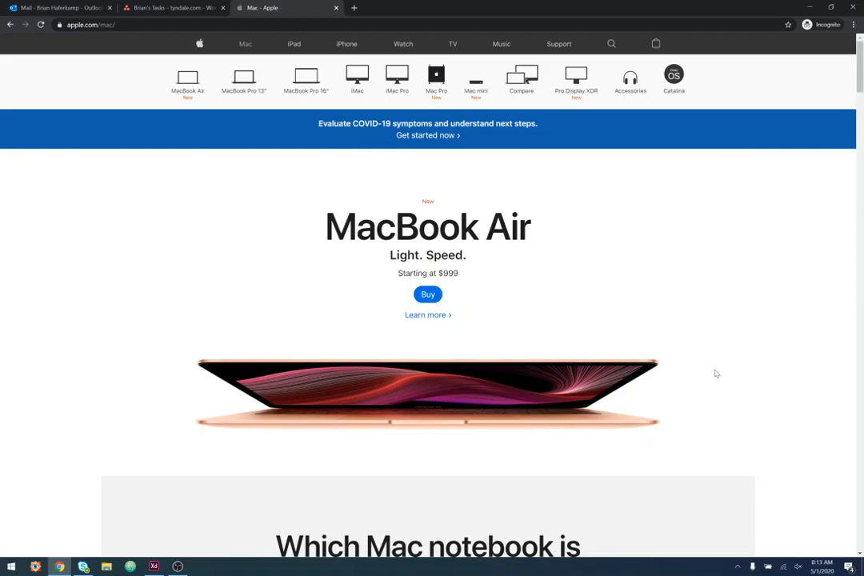
scroll(731, 338, "down", 5)
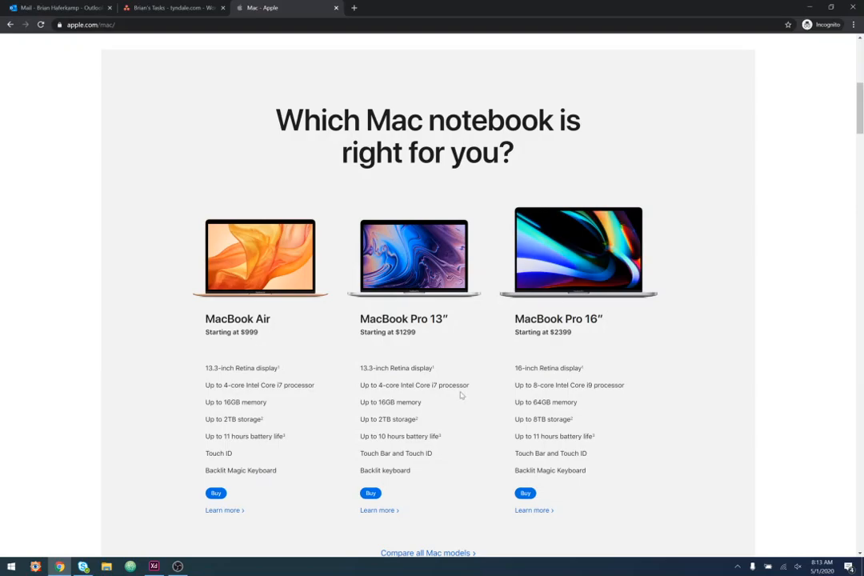
scroll(461, 395, "down", 6)
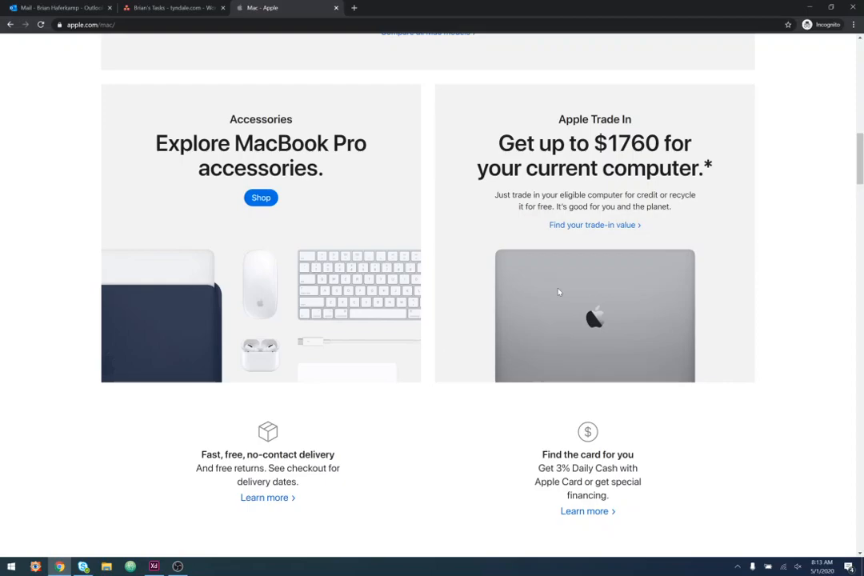
- Review the delivery and card columns, the macOS Catalina banner, and the paired macOS and iCloud tiles
scroll(559, 305, "down", 3)
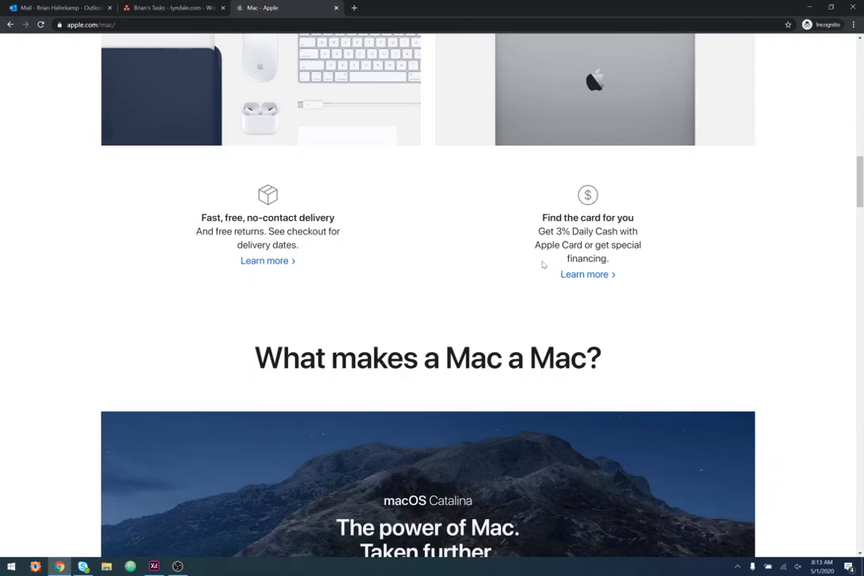
scroll(740, 302, "down", 3)
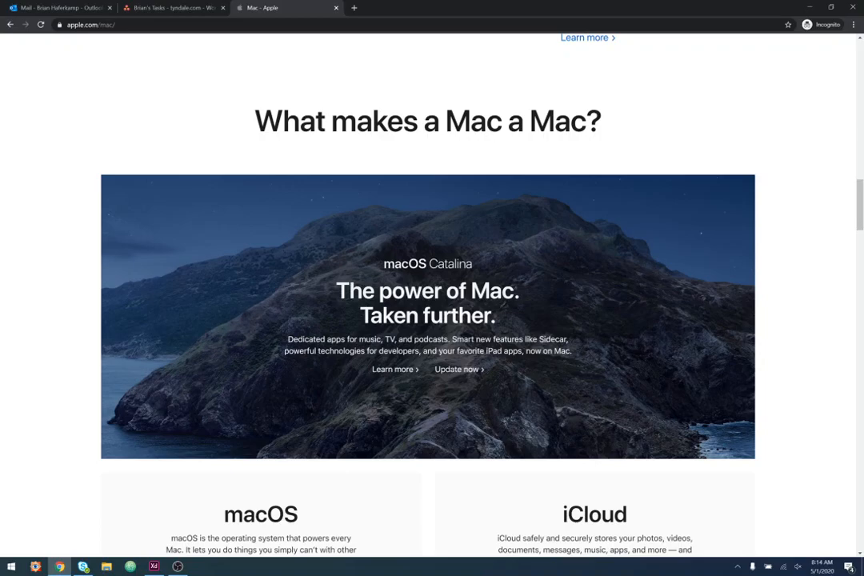
scroll(432, 404, "down", 3)
scroll(436, 394, "down", 1)
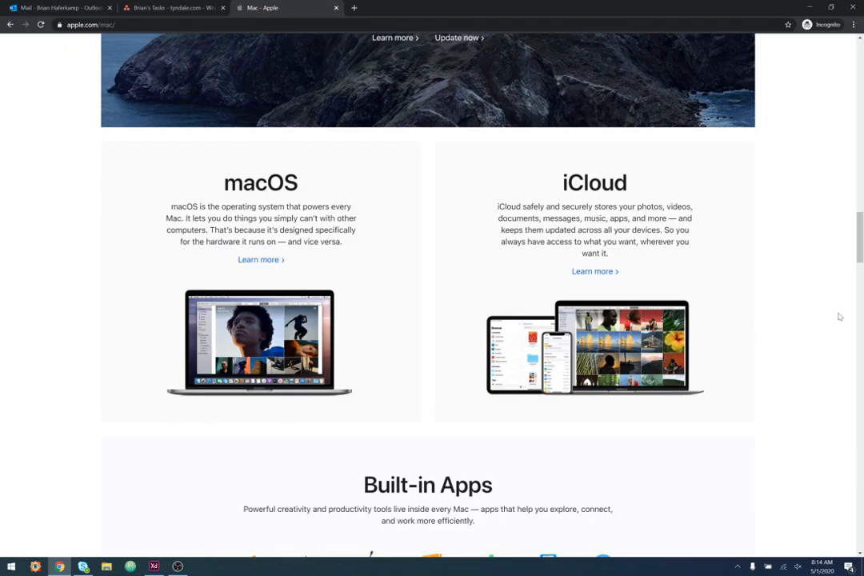
- Examine the Built-in Apps and Pro Apps sections, the Apple TV+ banner and the Apple Card banner on the Mac page
scroll(840, 315, "down", 2)
scroll(863, 315, "down", 3)
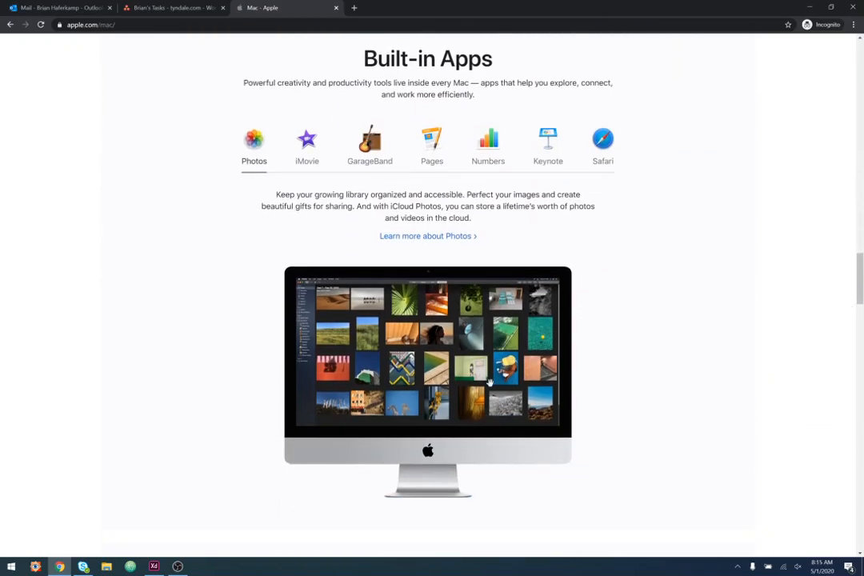
scroll(489, 382, "down", 5)
scroll(465, 255, "down", 1)
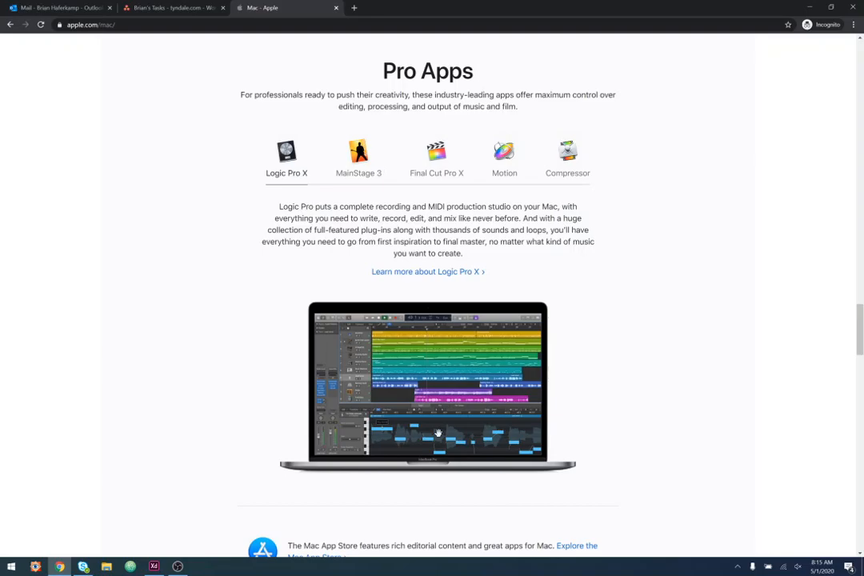
scroll(439, 433, "down", 6)
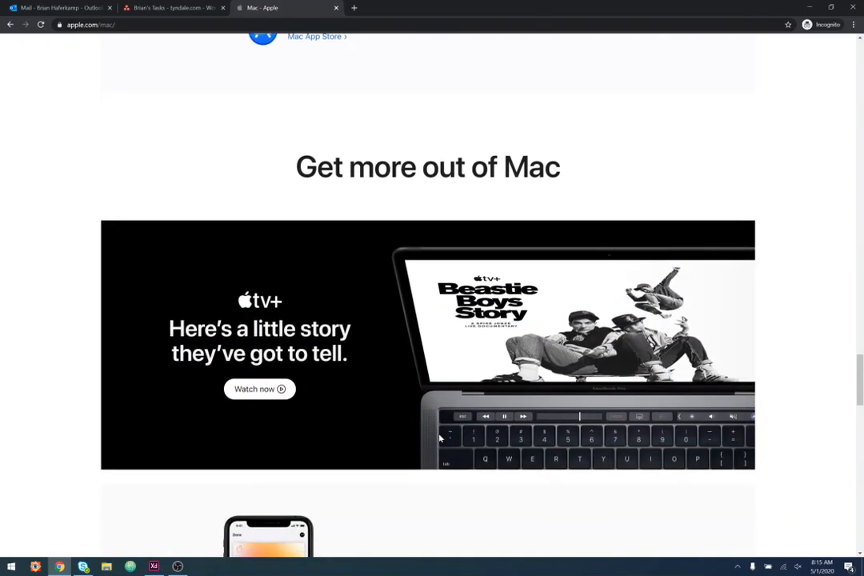
scroll(440, 436, "down", 1)
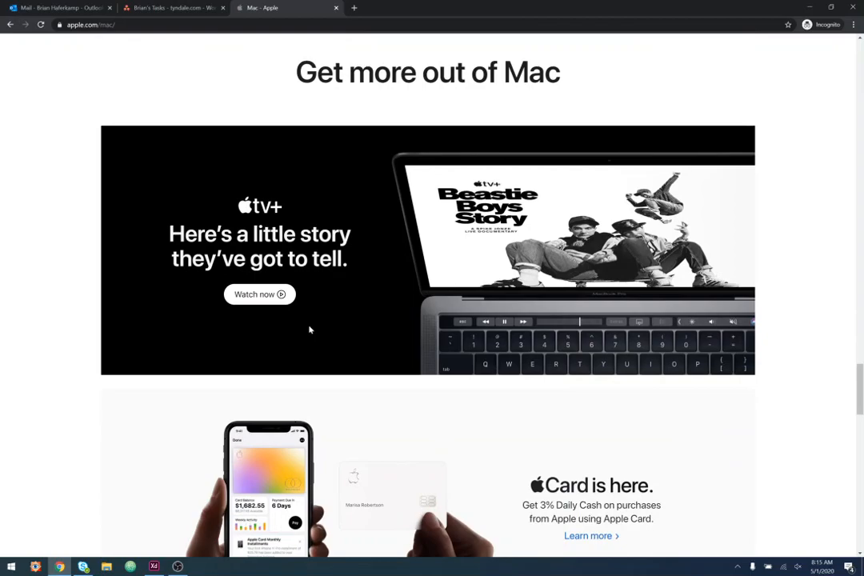
scroll(310, 329, "down", 4)
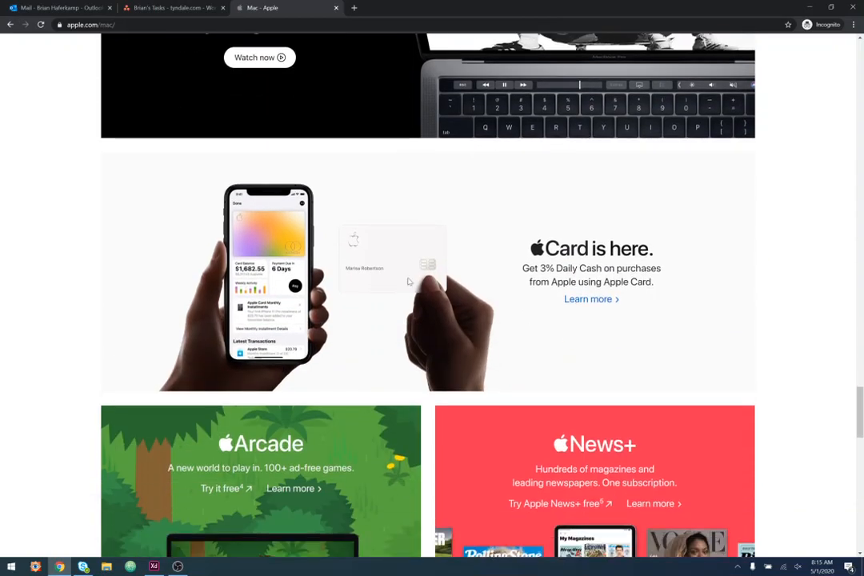
- Compare the paired Mac for Education and Higher Education tiles with the full-width Mac for Business banner, then view the footer
scroll(554, 447, "down", 4)
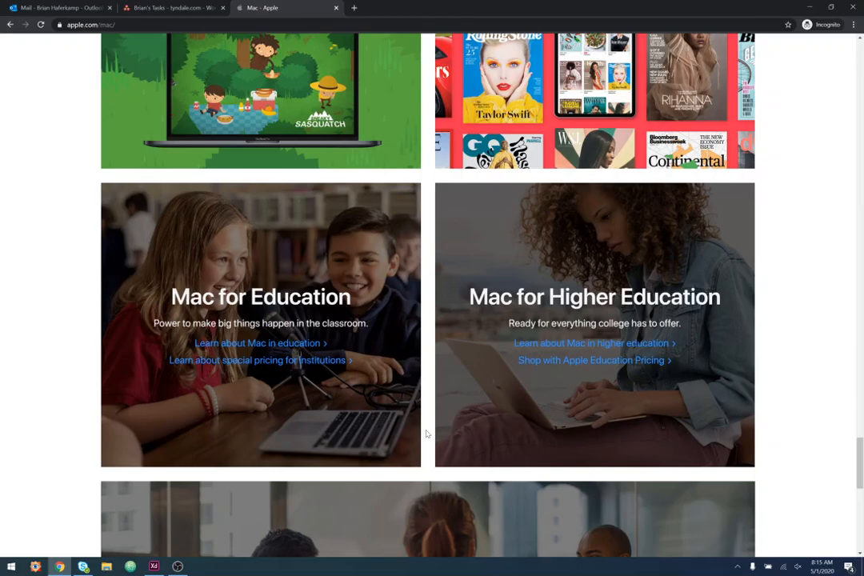
scroll(428, 433, "down", 5)
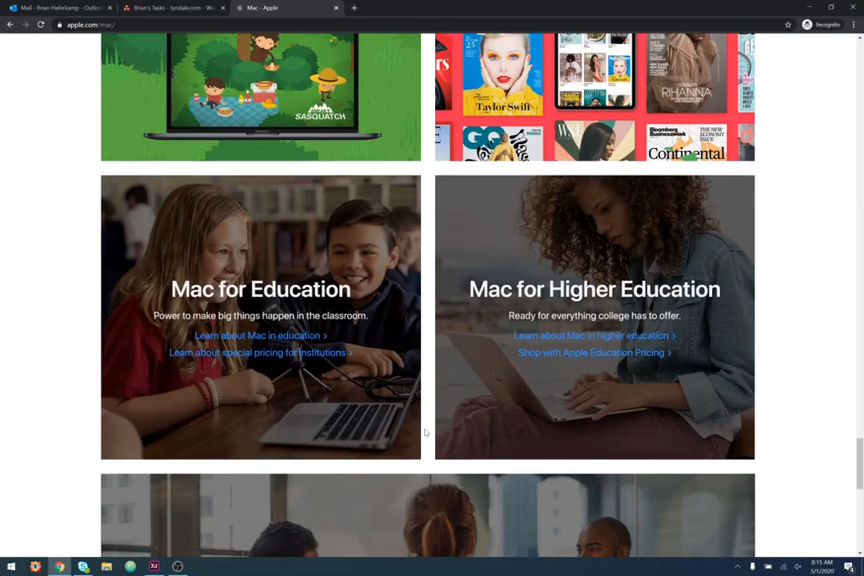
scroll(429, 288, "down", 1)
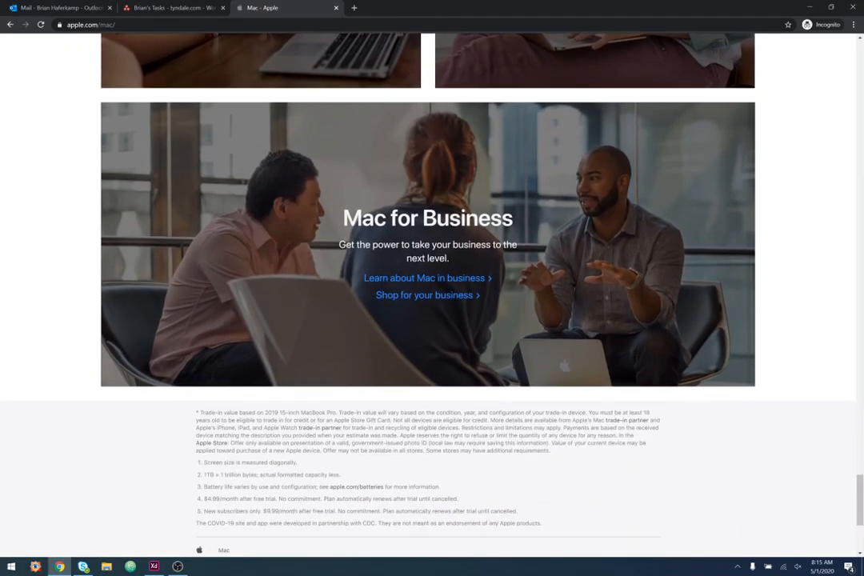
scroll(511, 299, "up", 4)
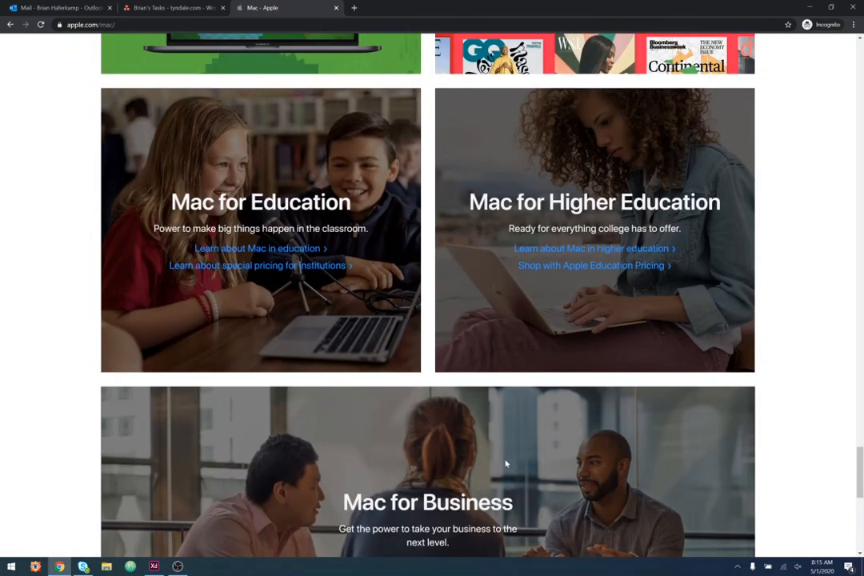
scroll(462, 455, "down", 2)
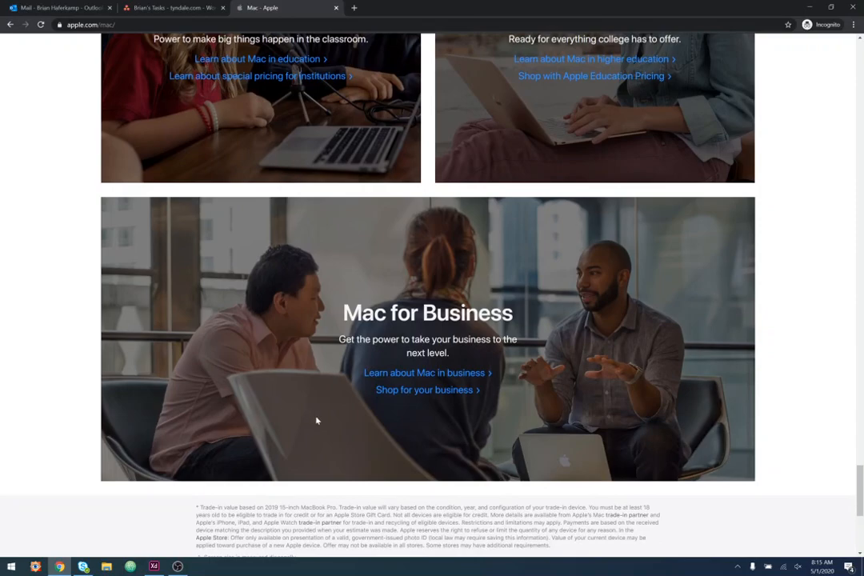
scroll(326, 383, "up", 2)
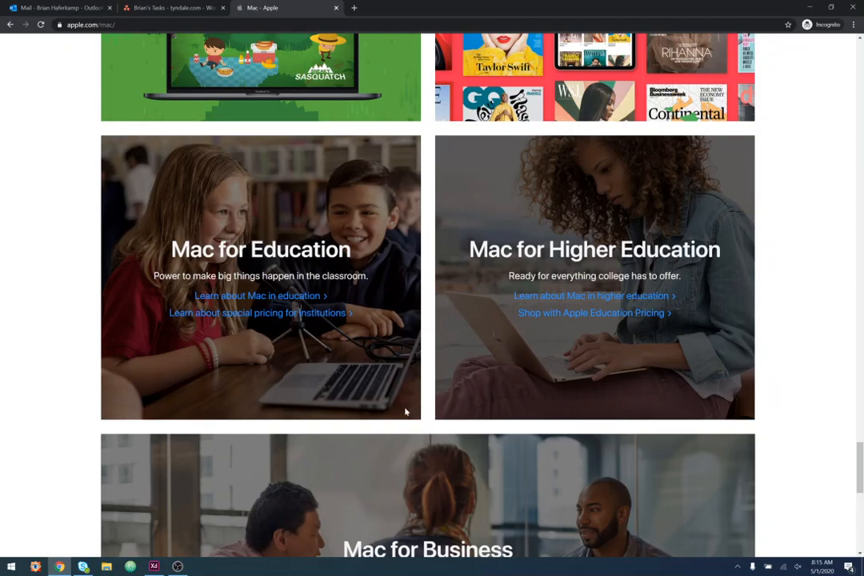
scroll(406, 413, "down", 3)
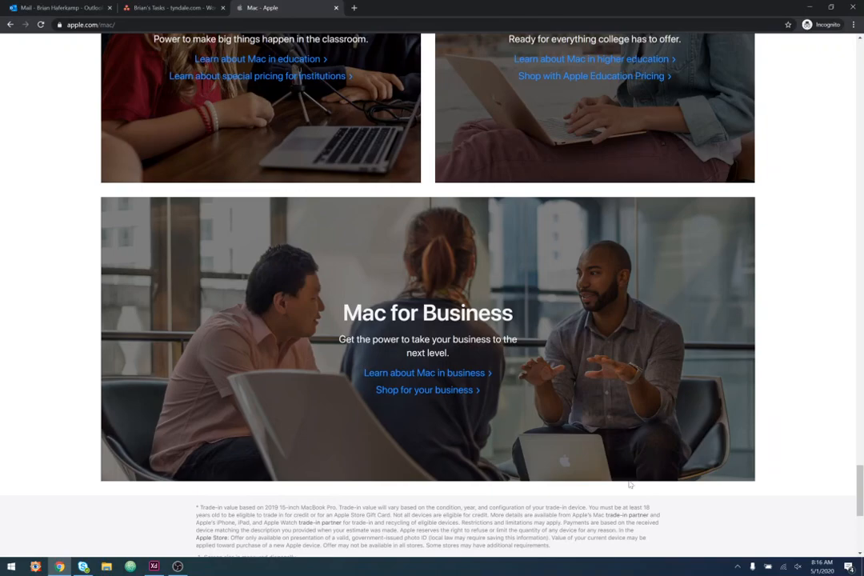
scroll(628, 487, "down", 4)
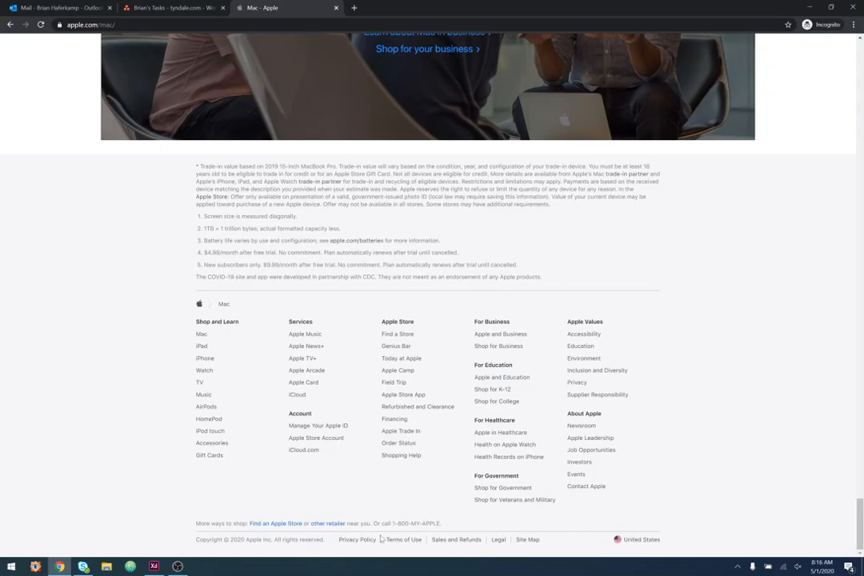
- Switch to the Apple Grid wireframe in Adobe XD, deselect the triangle, and review the sections from the paired tiles to the app blocks
left_click(154, 566)
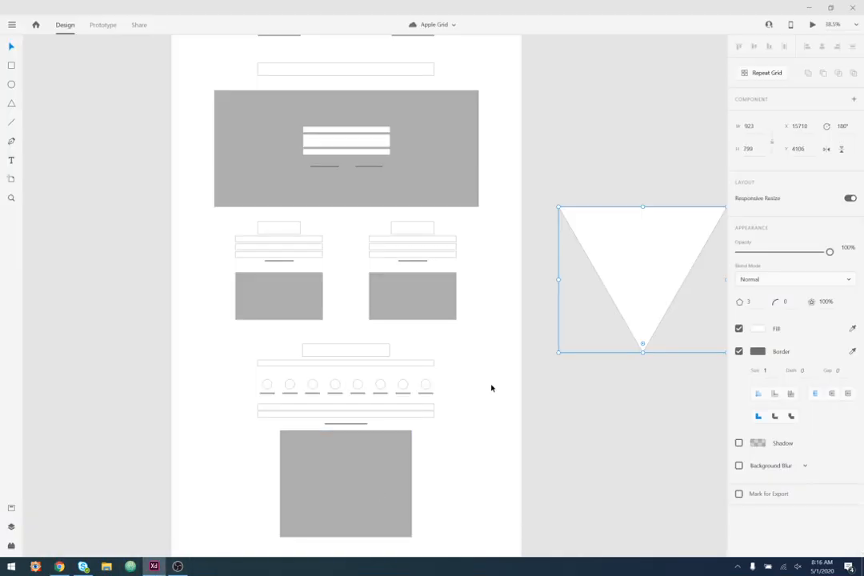
left_click(555, 422)
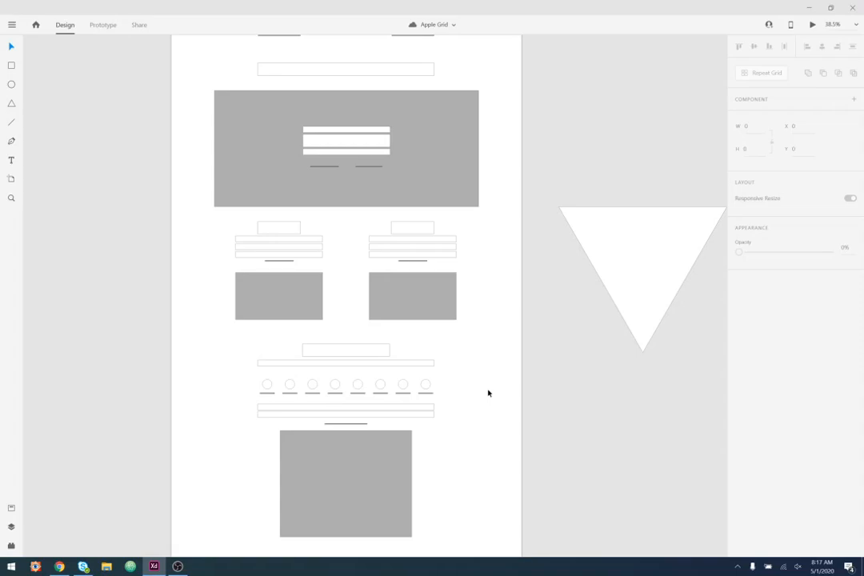
left_click_drag(471, 349, 522, 221)
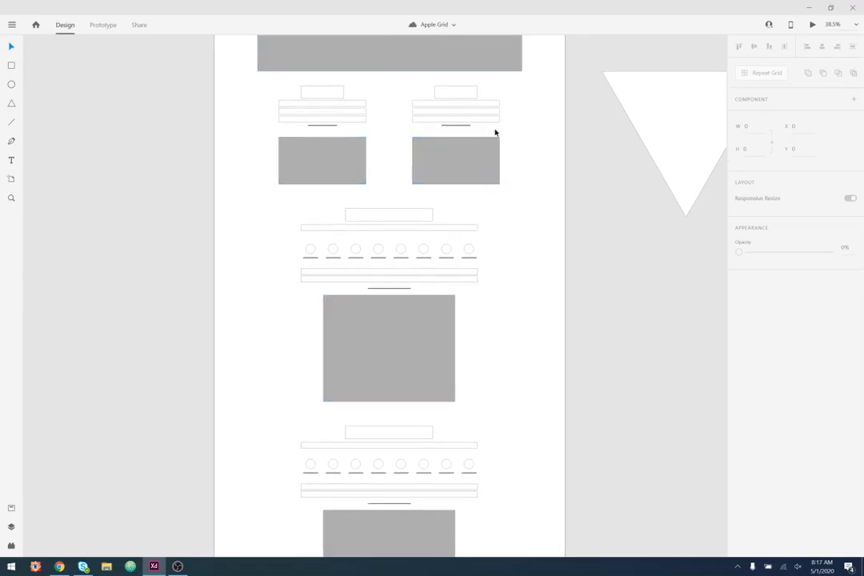
left_click_drag(397, 352, 376, 164)
left_click_drag(363, 378, 366, 508)
left_click_drag(380, 128, 386, 408)
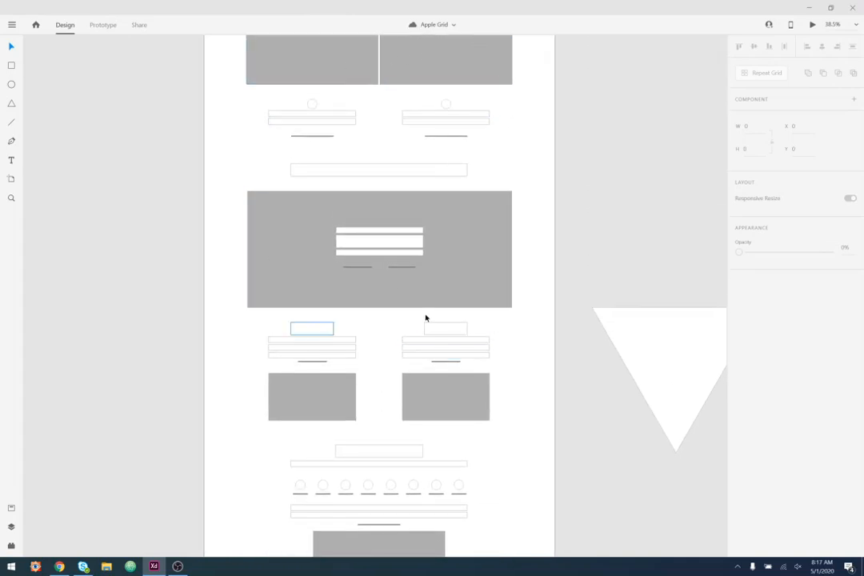
left_click_drag(386, 432, 386, 214)
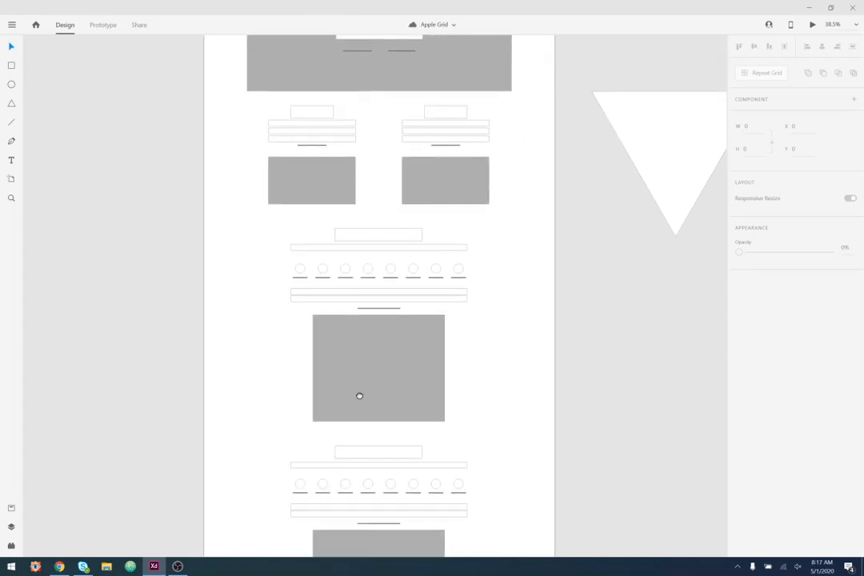
left_click_drag(358, 400, 359, 253)
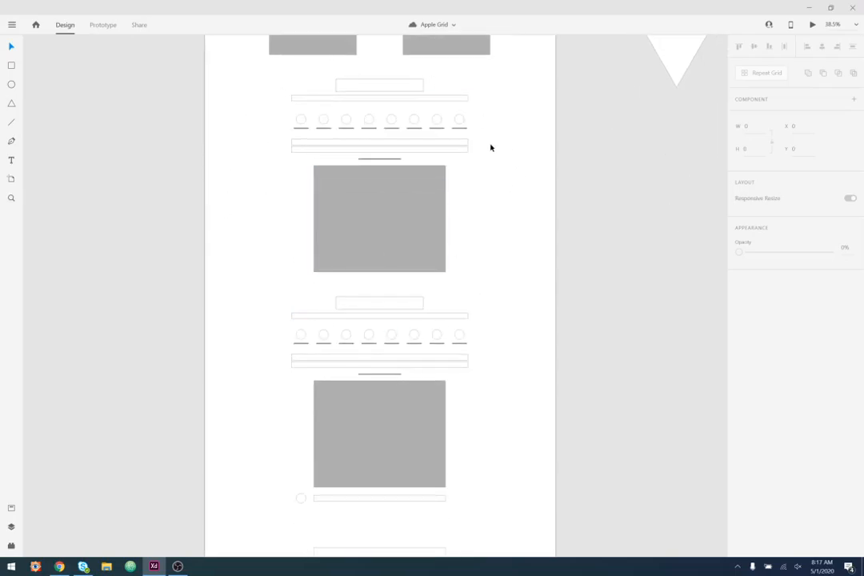
scroll(439, 219, "up", 2)
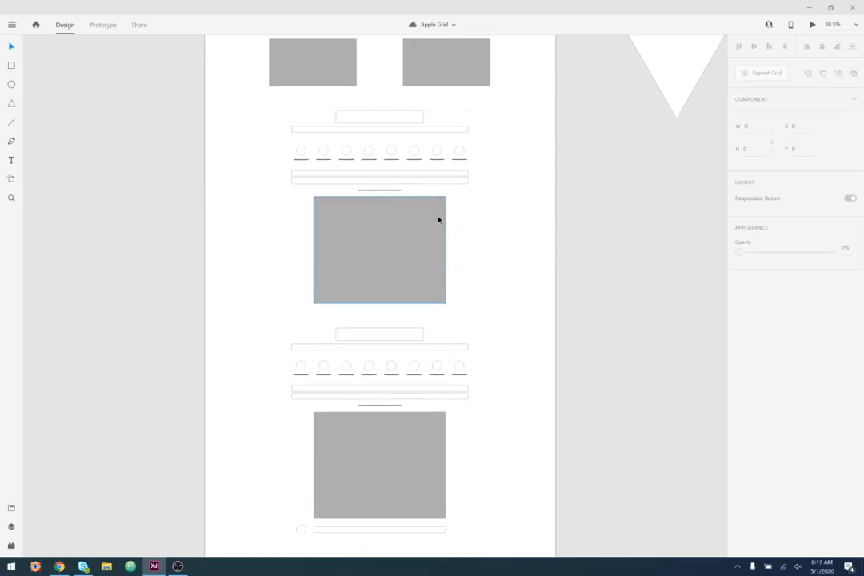
- Examine the two app-section wireframes up close, from heading and icon row down to the large image block
key("super")
left_click(478, 287)
scroll(478, 287, "up", 4)
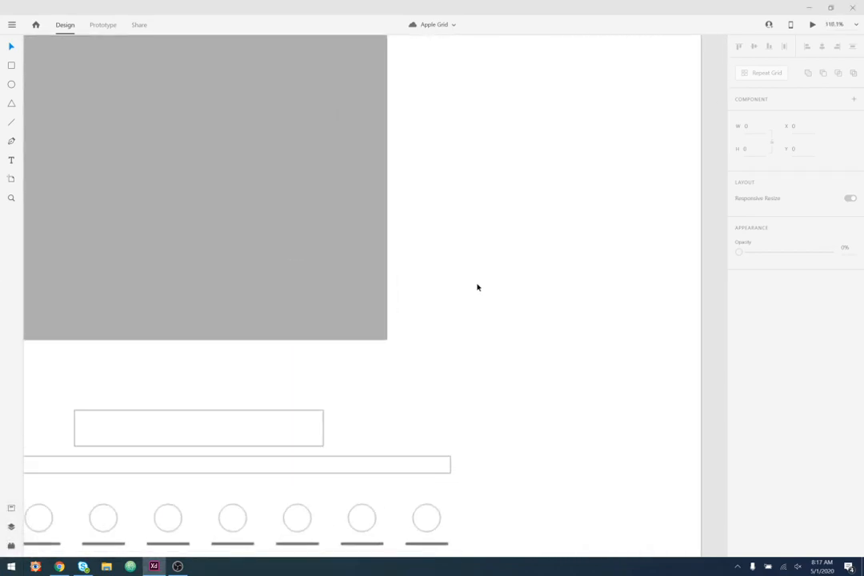
scroll(478, 287, "down", 1)
left_click_drag(441, 245, 555, 310)
scroll(583, 276, "down", 3)
scroll(545, 317, "up", 3)
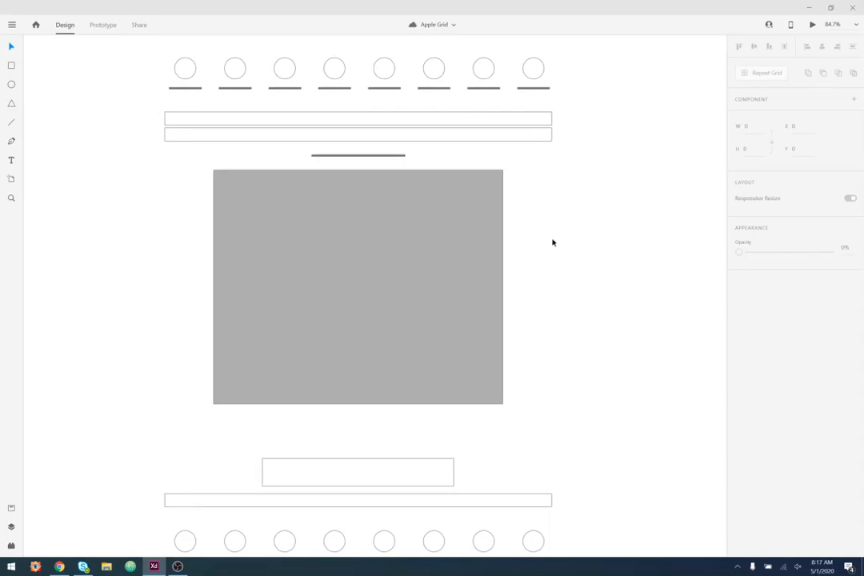
scroll(560, 256, "up", 3)
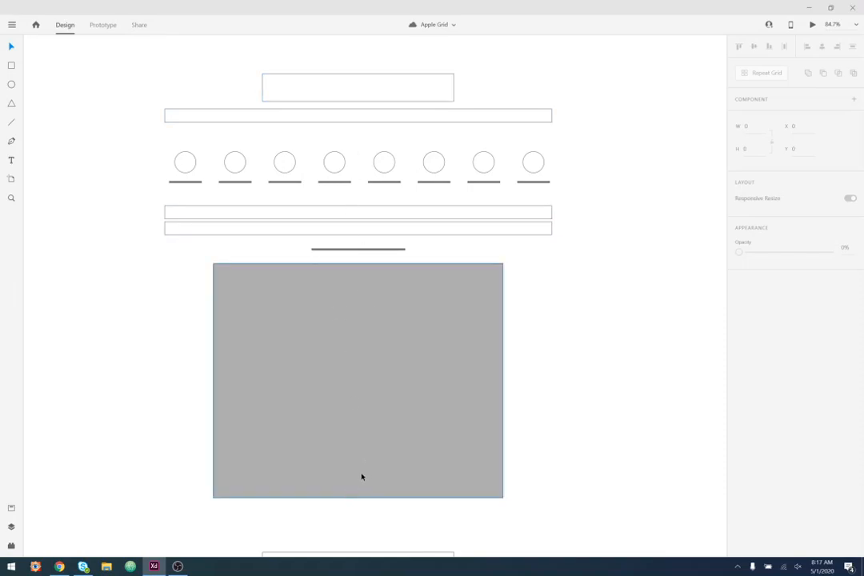
scroll(357, 404, "down", 3)
scroll(358, 403, "down", 9)
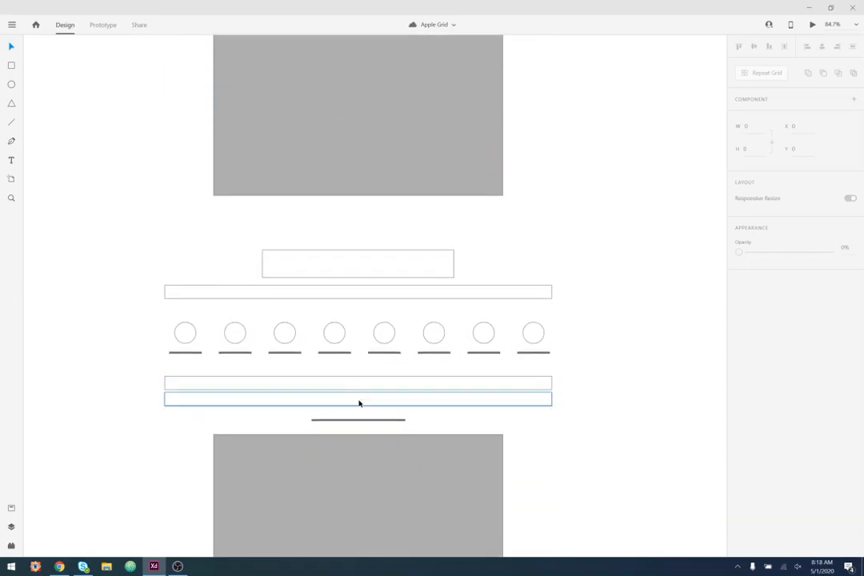
scroll(358, 403, "down", 1)
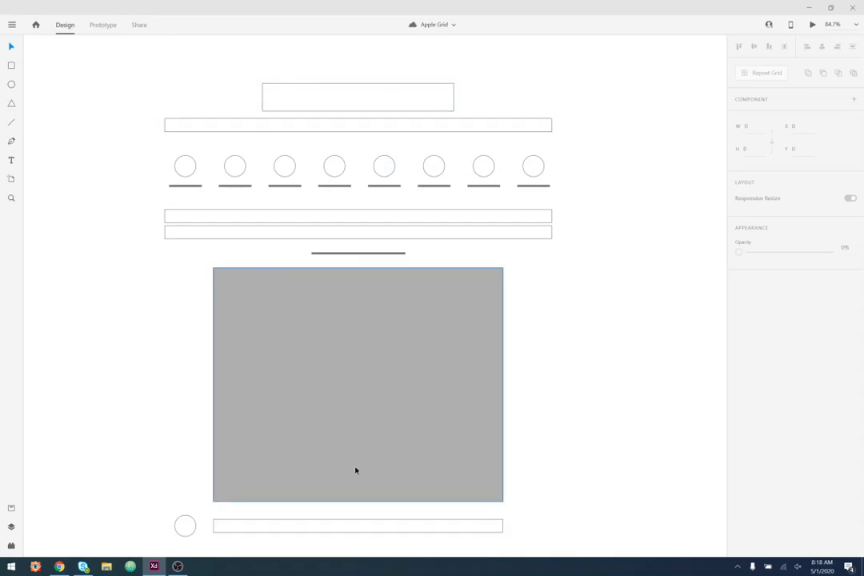
- Examine the two full-width banner wireframes whose text blocks sit on opposite sides
scroll(355, 469, "down", 5)
scroll(355, 469, "down", 9)
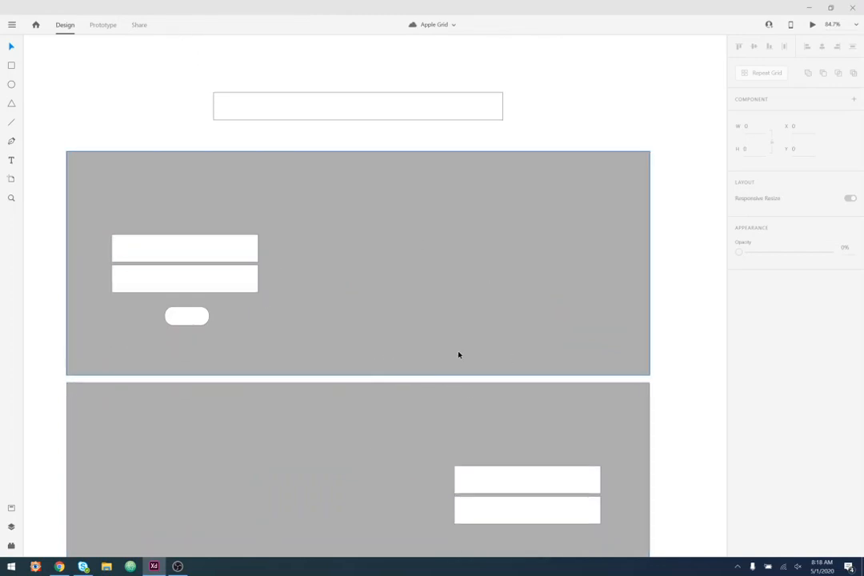
scroll(422, 354, "up", 1)
scroll(422, 355, "up", 3)
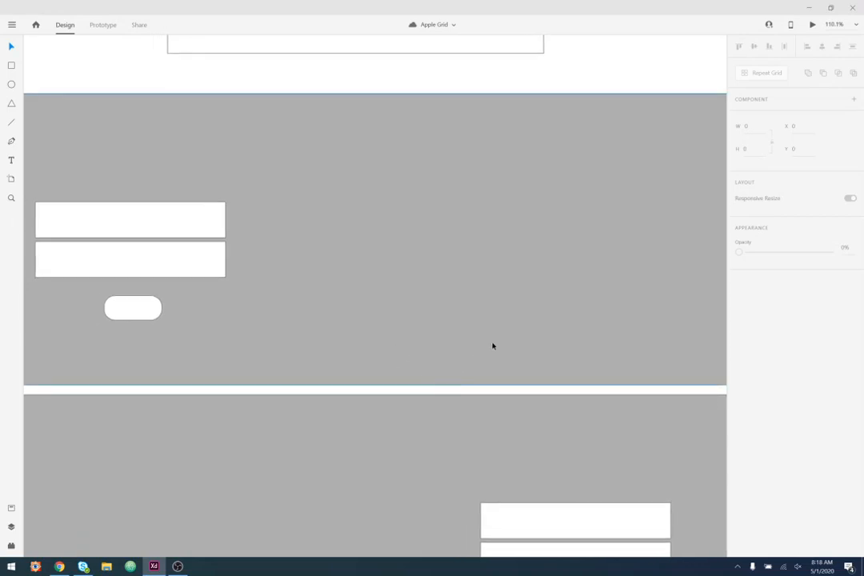
scroll(370, 336, "up", 1)
scroll(376, 335, "down", 1)
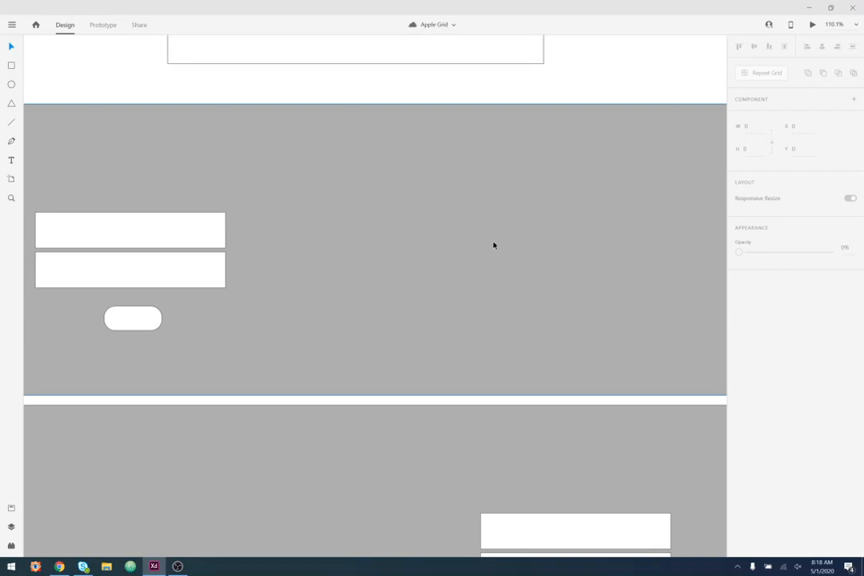
scroll(494, 245, "down", 5)
left_click_drag(529, 276, 417, 356)
- Fill the ten product-navigation boxes beneath the header of the Web 1920 – 3 artboard with the hero image block's grey
scroll(416, 356, "up", 10)
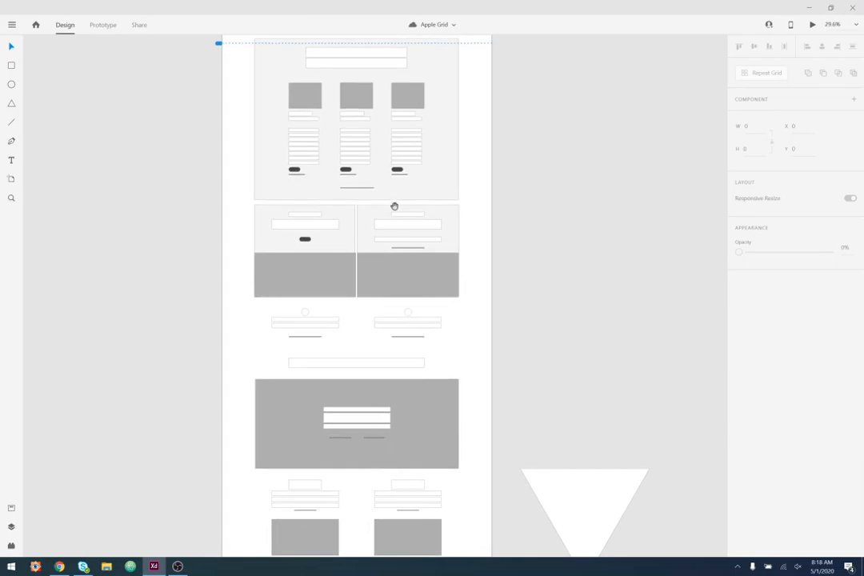
left_click(315, 171)
scroll(379, 202, "up", 5)
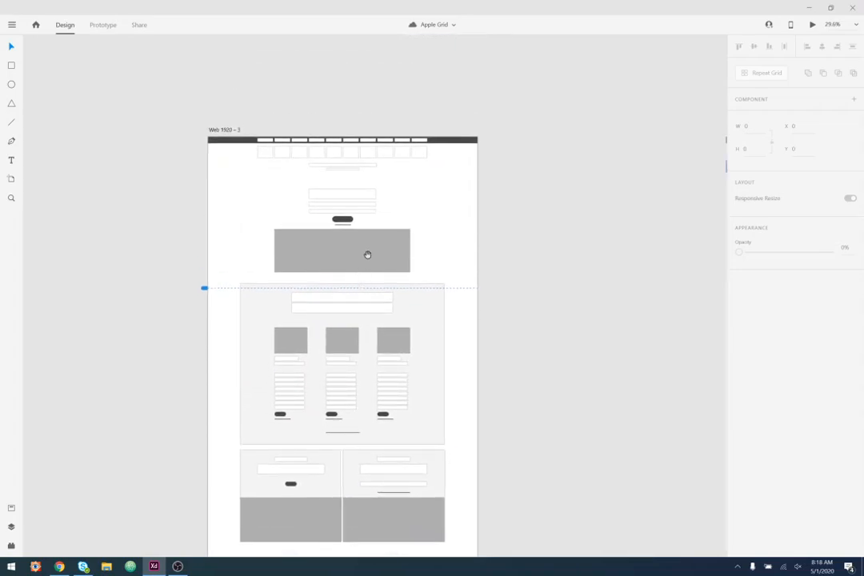
left_click_drag(399, 206, 387, 202)
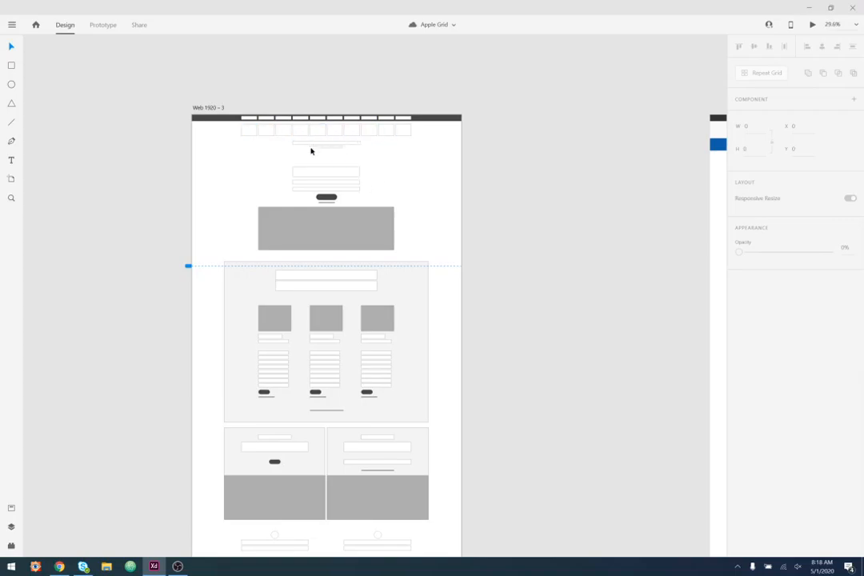
left_click(403, 136)
left_click(385, 133, "shift")
left_click(367, 133, "shift")
left_click(353, 136, "shift")
left_click(336, 135, "shift")
left_click(317, 135, "shift")
left_click(298, 136, "shift")
left_click(281, 135, "shift")
left_click(266, 133, "shift")
left_click(255, 135, "shift")
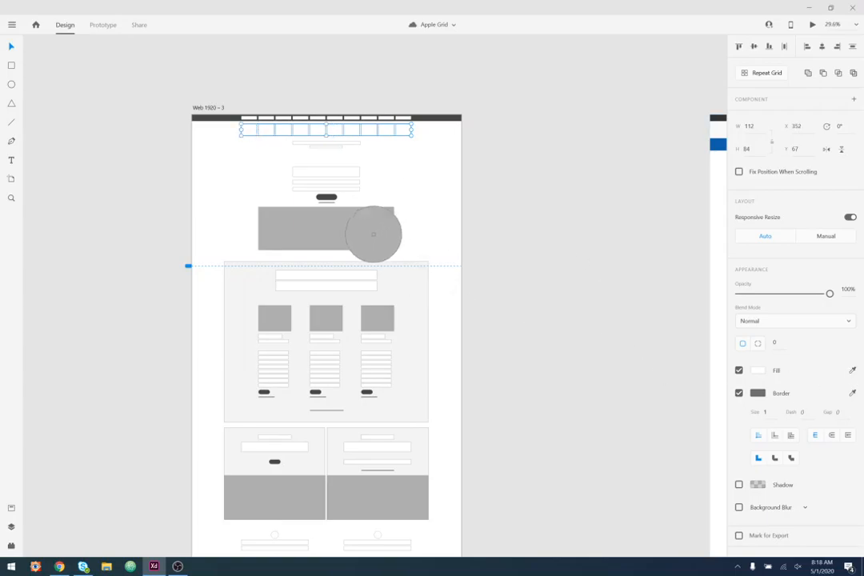
left_click(587, 231)
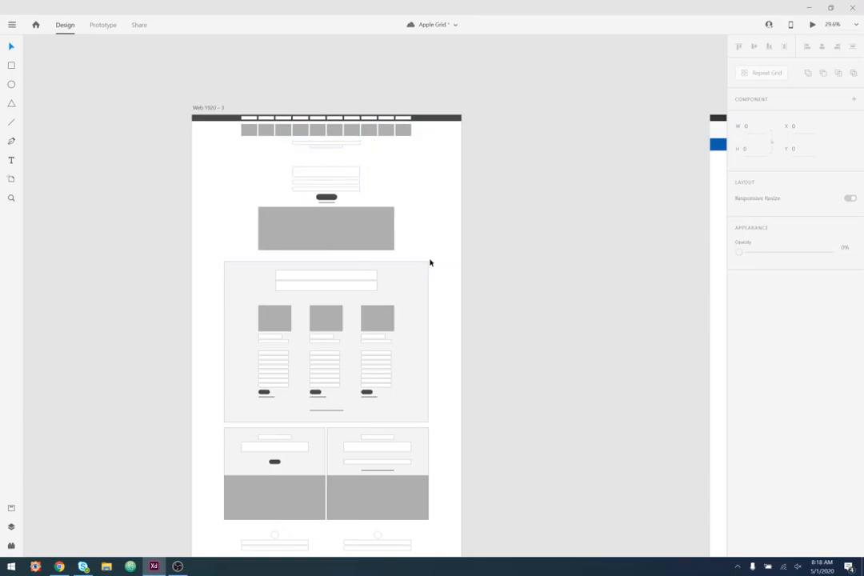
- Examine the Web 1920 – 3 wireframe from the hero block through the app sections to the full-width banners and paired tiles
left_click_drag(444, 340, 445, 238)
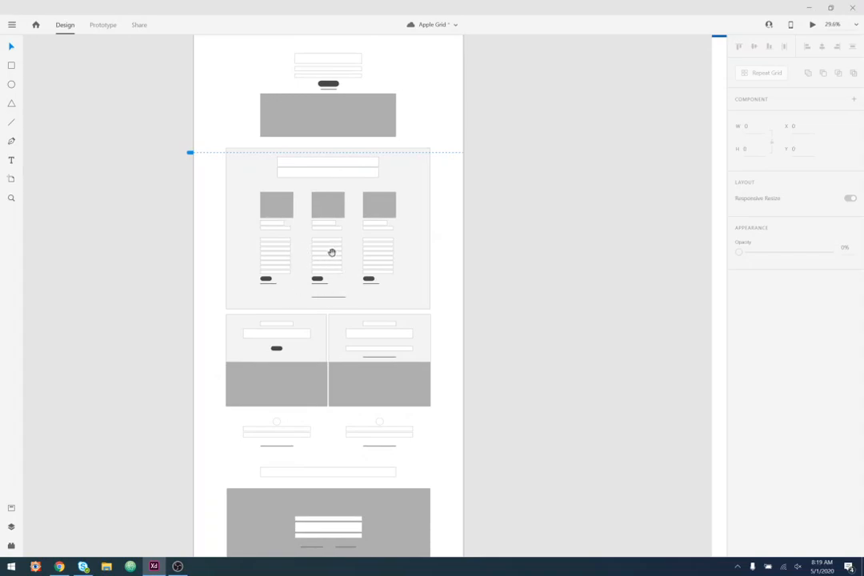
left_click_drag(479, 376, 453, 250)
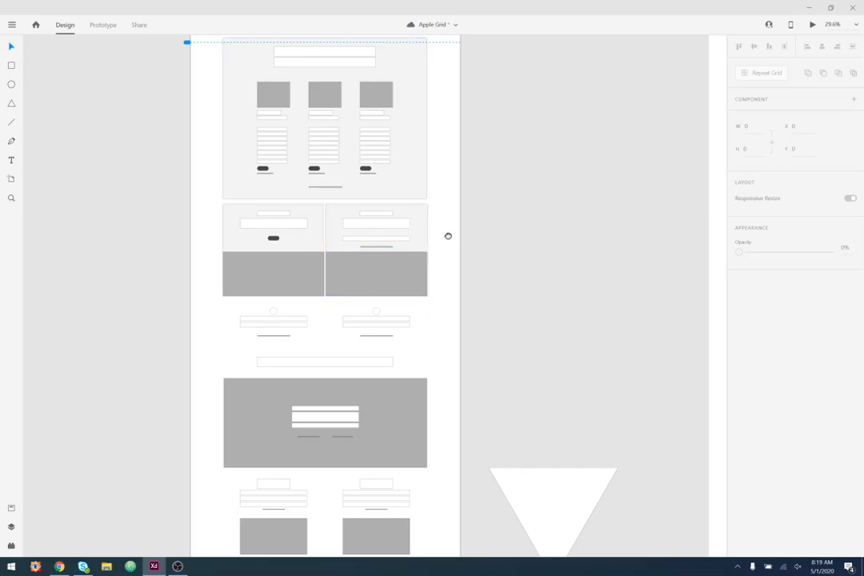
left_click_drag(449, 244, 442, 186)
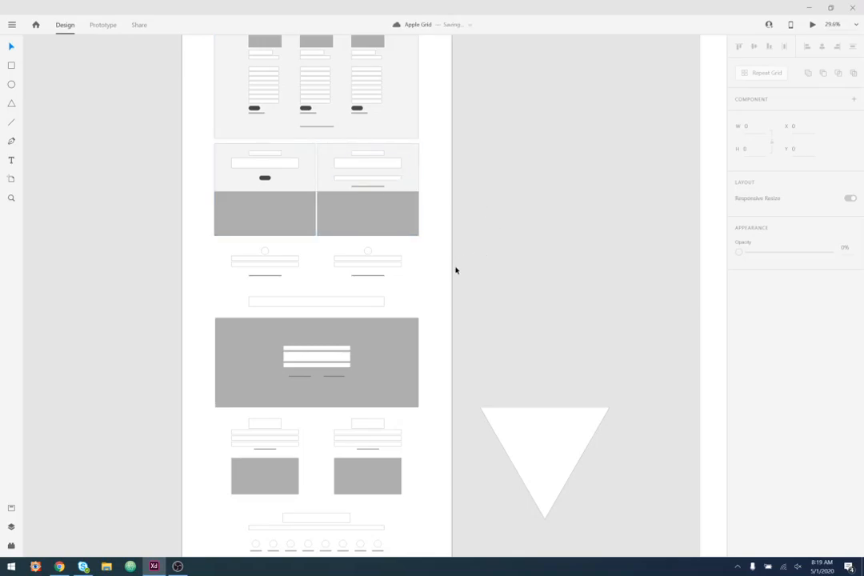
scroll(437, 251, "down", 1)
scroll(441, 239, "down", 4)
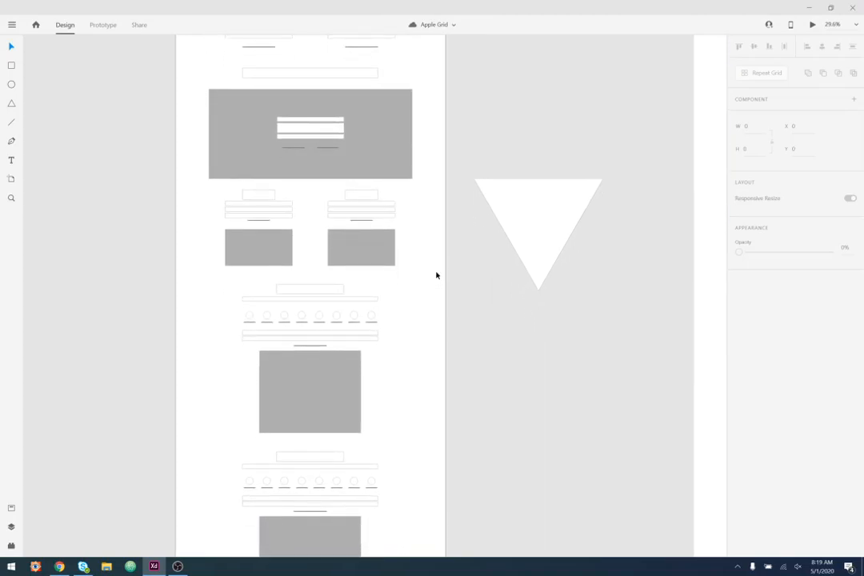
scroll(443, 332, "down", 4)
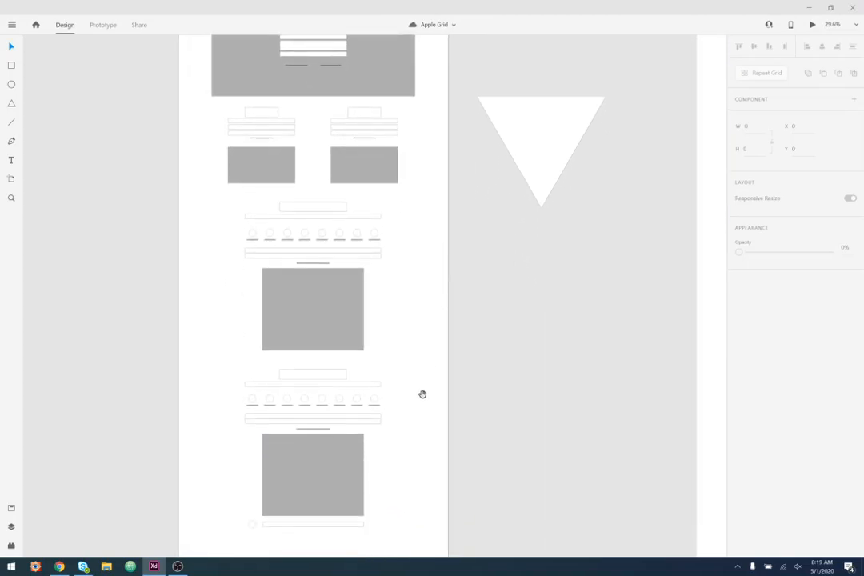
scroll(425, 344, "down", 9)
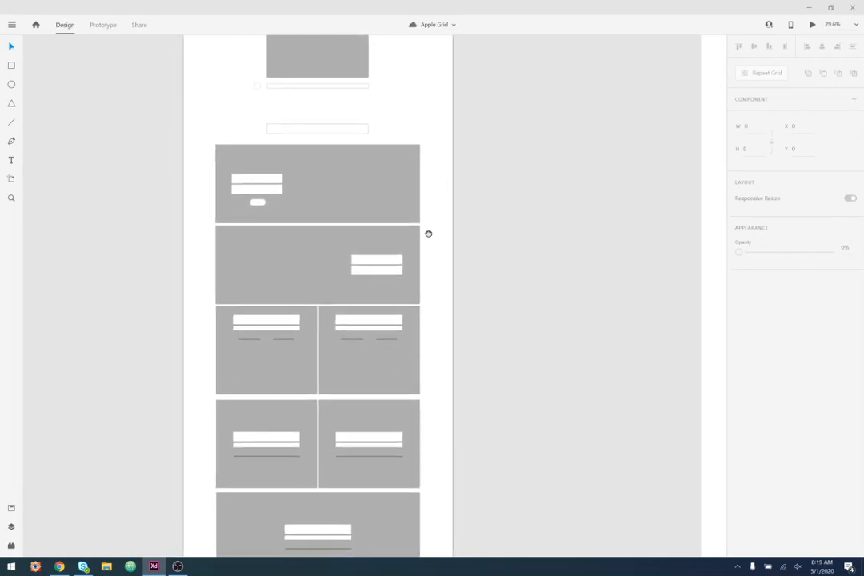
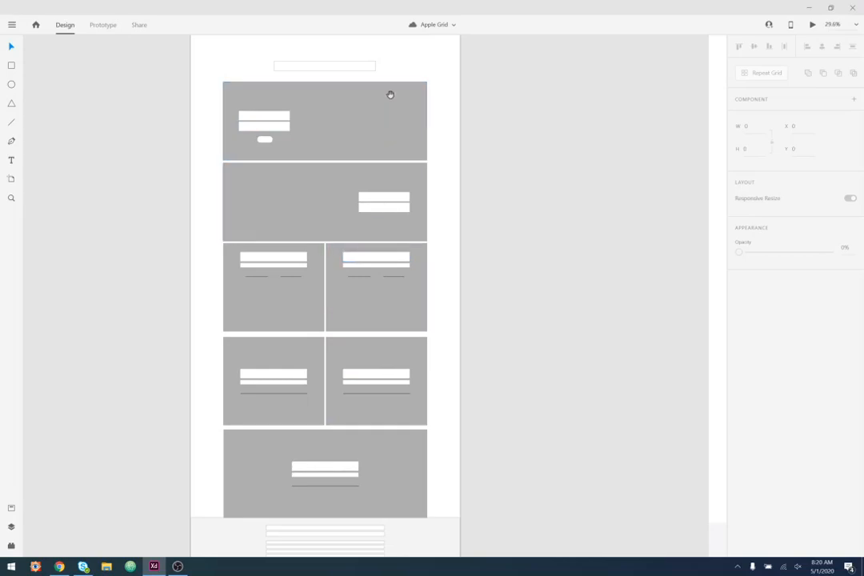
- Examine the upper wireframe again, from the header and navigation boxes to the three-column comparison section and the two tiles beneath it
scroll(391, 95, "up", 10)
scroll(405, 136, "up", 15)
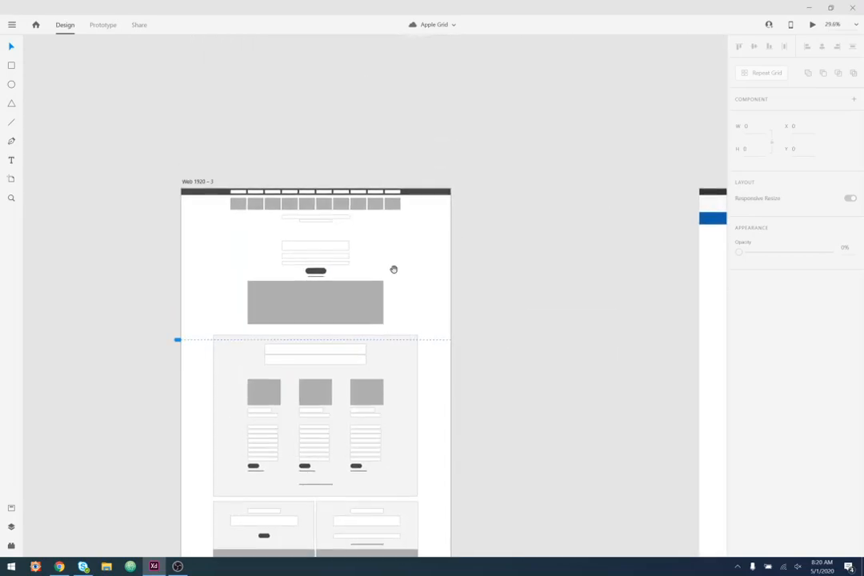
left_click_drag(438, 99, 440, 92)
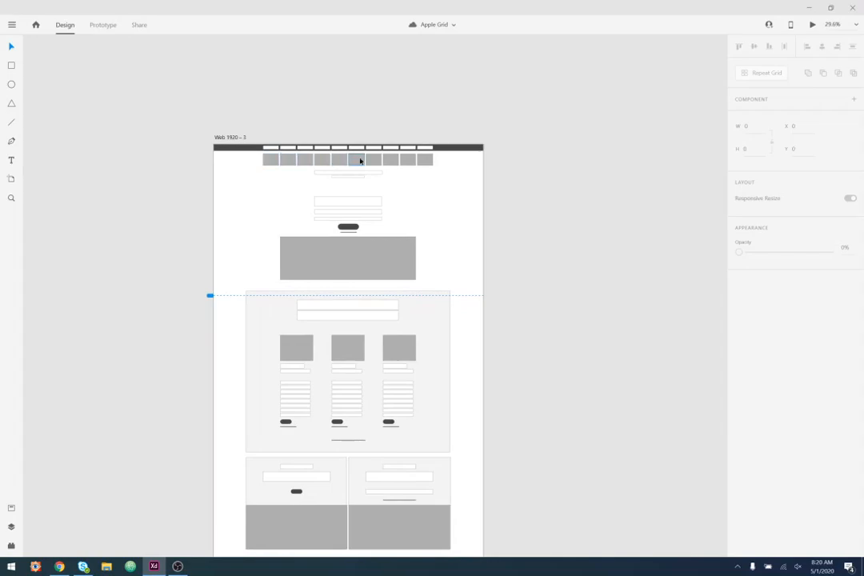
scroll(409, 304, "down", 3)
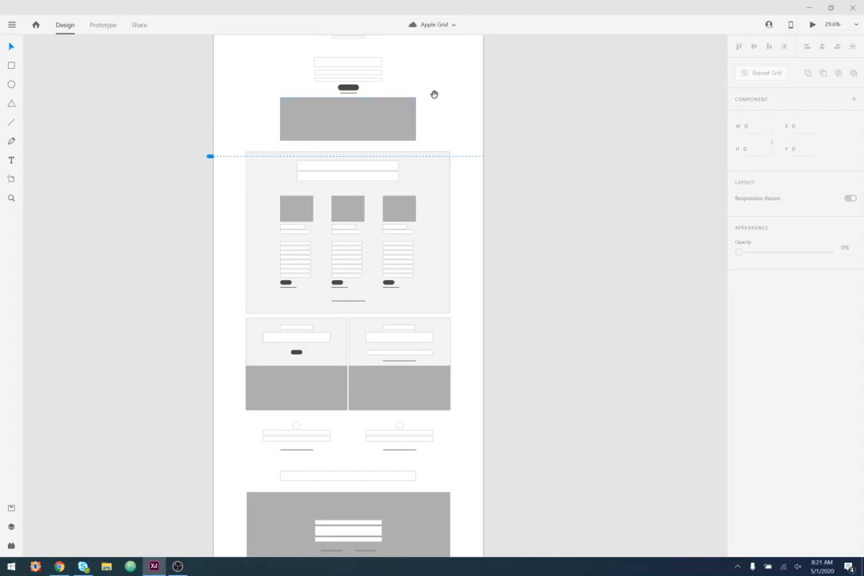
scroll(430, 92, "up", 4)
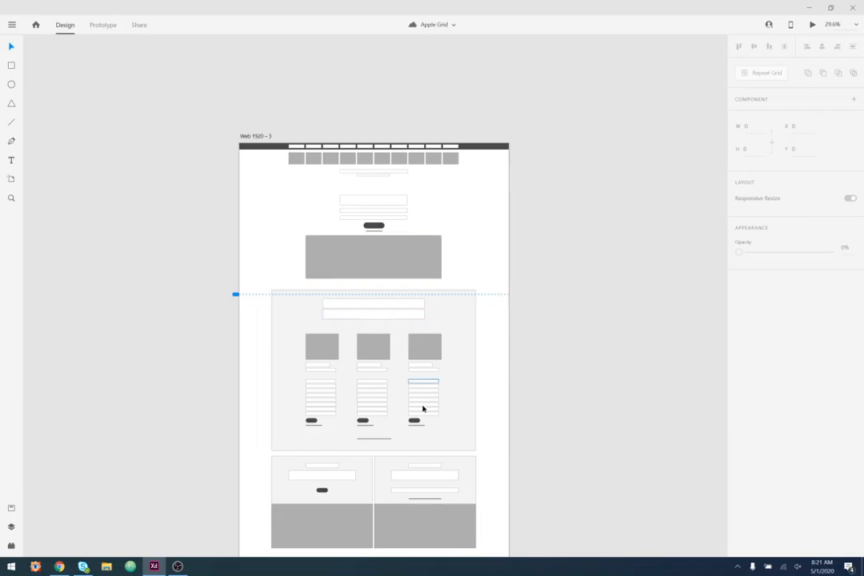
scroll(438, 345, "down", 2)
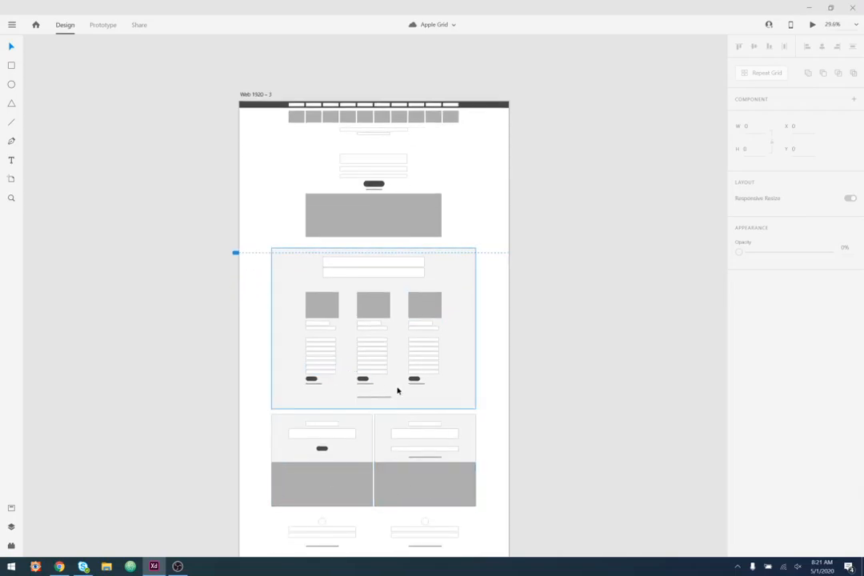
scroll(445, 373, "down", 3)
left_click_drag(511, 450, 507, 217)
left_click_drag(483, 411, 439, 520)
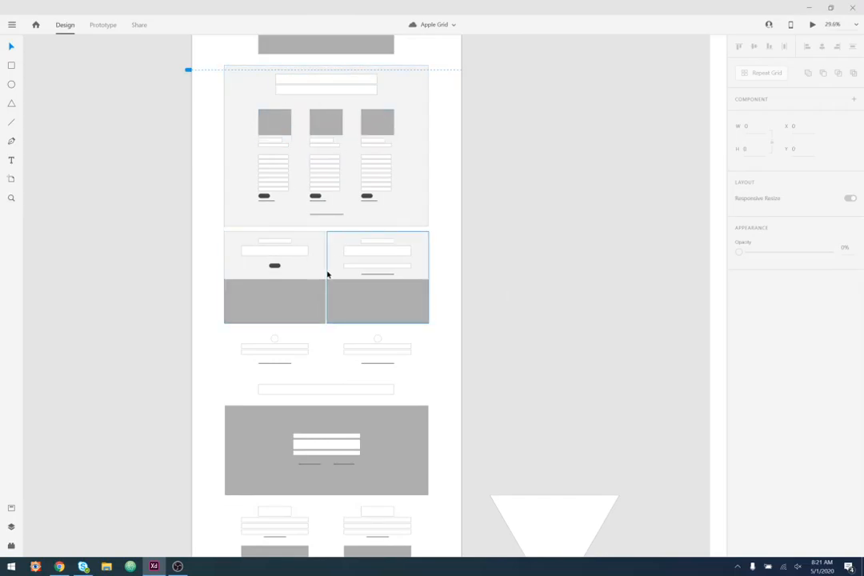
- Examine the wireframe's closing banners and two-column tile grid, and return to the start of the artboard
scroll(339, 276, "down", 15)
left_click_drag(357, 346, 374, 77)
left_click_drag(378, 328, 378, 178)
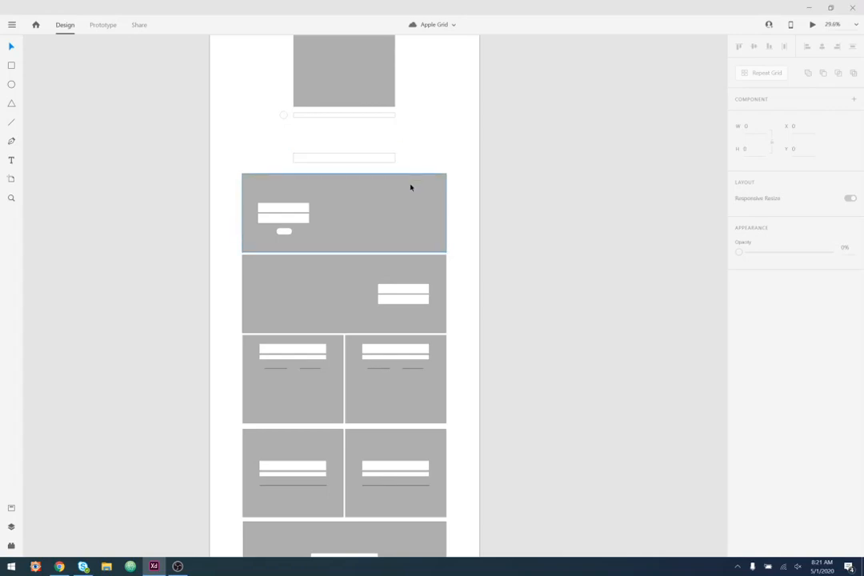
left_click_drag(411, 270, 417, 187)
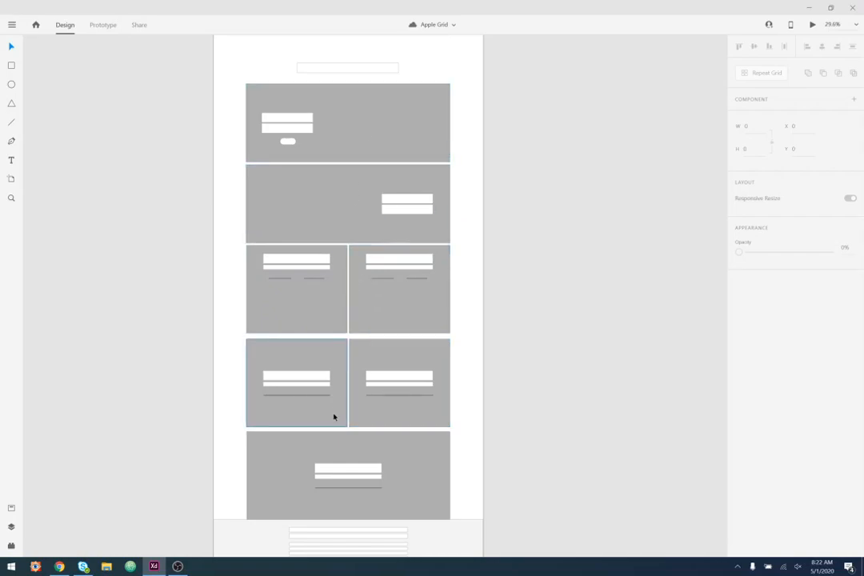
scroll(403, 139, "up", 6)
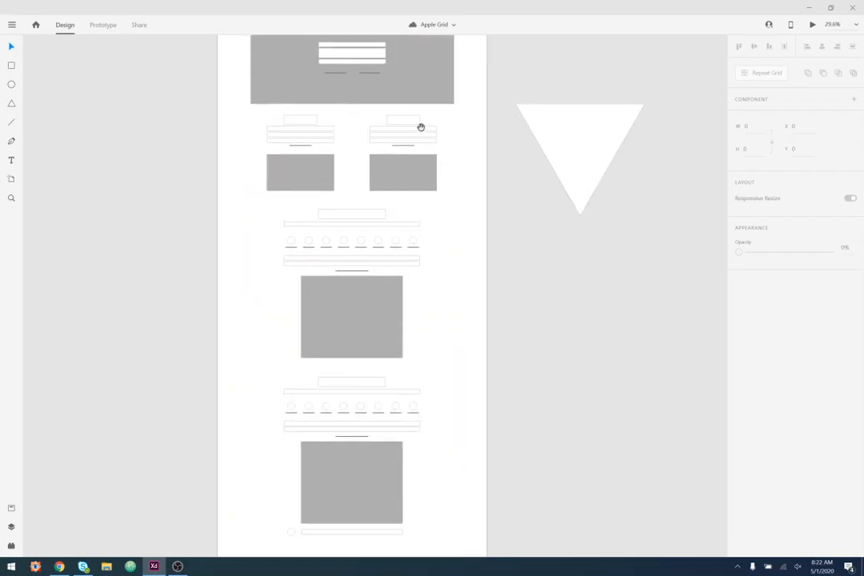
scroll(421, 134, "up", 6)
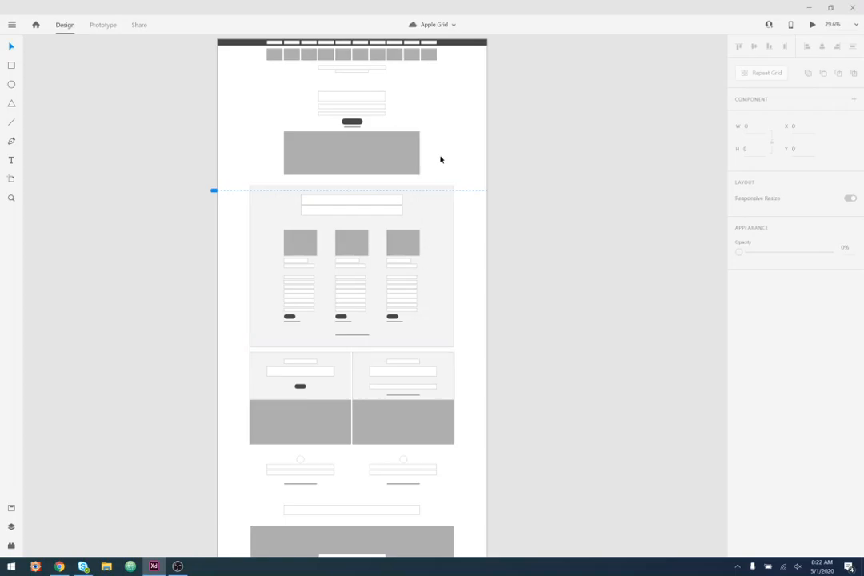
scroll(447, 116, "up", 1)
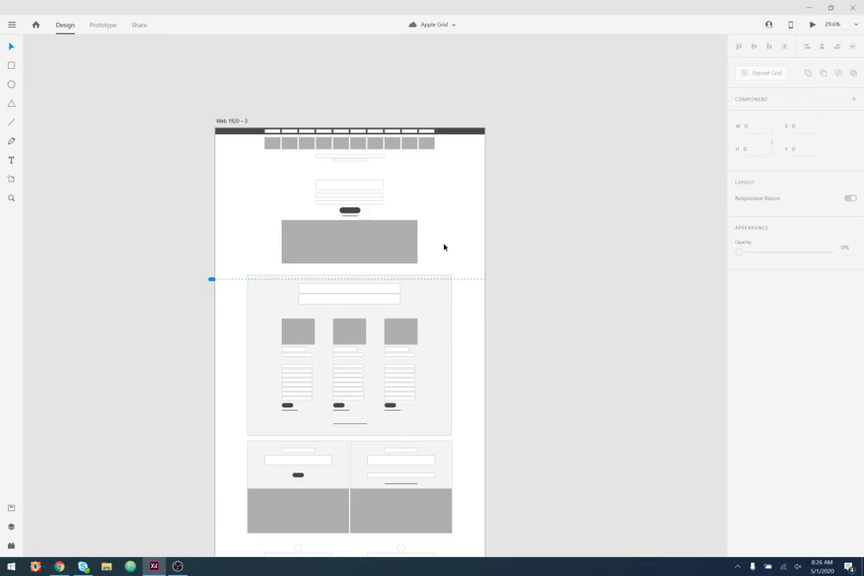
- Overlay the Mac page screenshot on the Web 1920 – 3 artboard at X 0, Y 0 and send it behind the wireframe shapes
left_click_drag(362, 410, 369, 274)
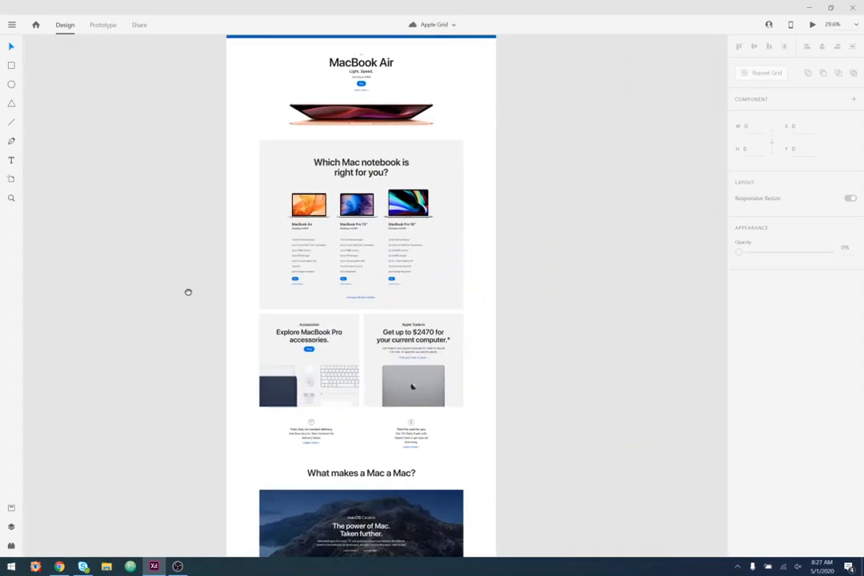
left_click(409, 270)
left_click_drag(409, 270, 249, 273)
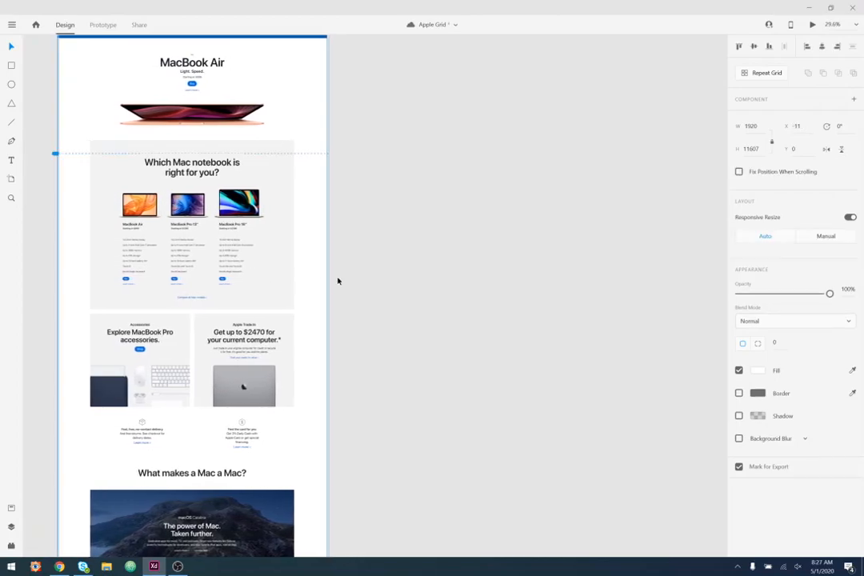
left_click_drag(309, 274, 309, 273)
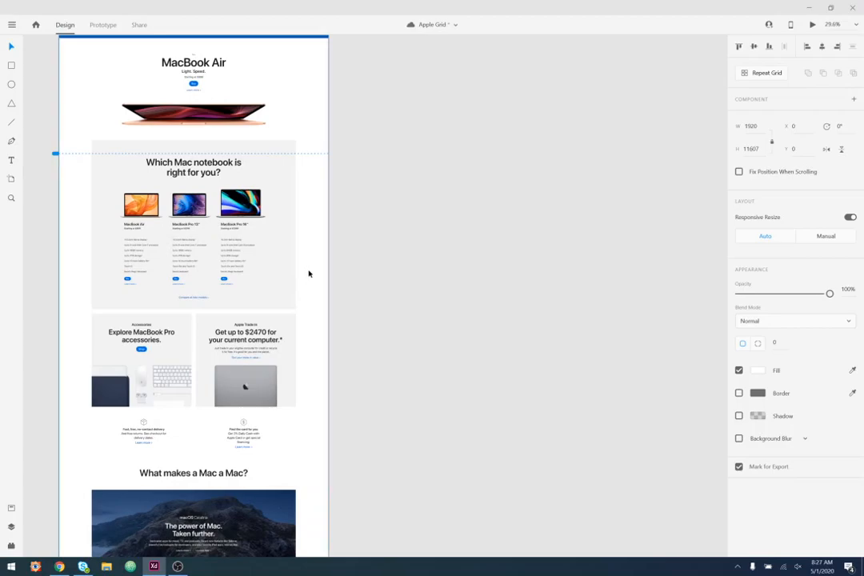
key("ctrl+shift+[")
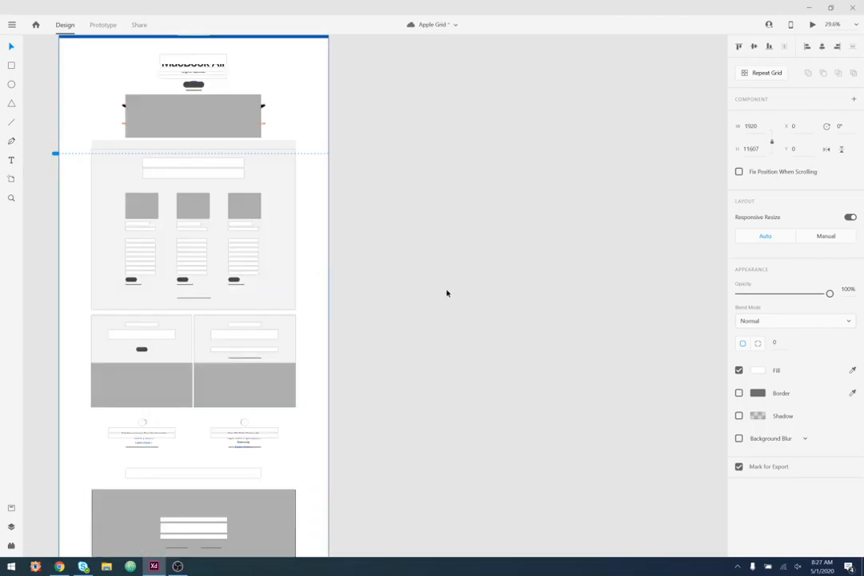
- Show the 12-column layout grid on the Web 1920 – 3 artboard over the wireframe and screenshot
scroll(408, 300, "up", 2)
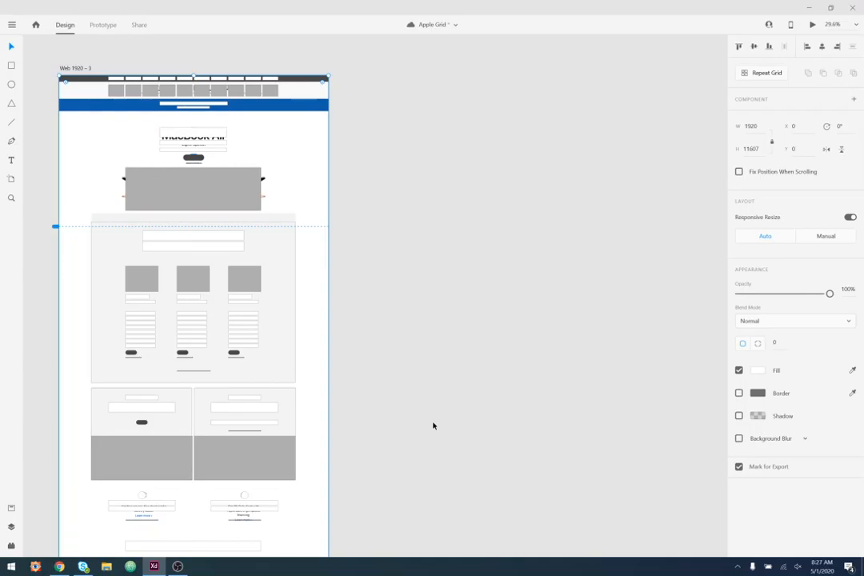
left_click(74, 68)
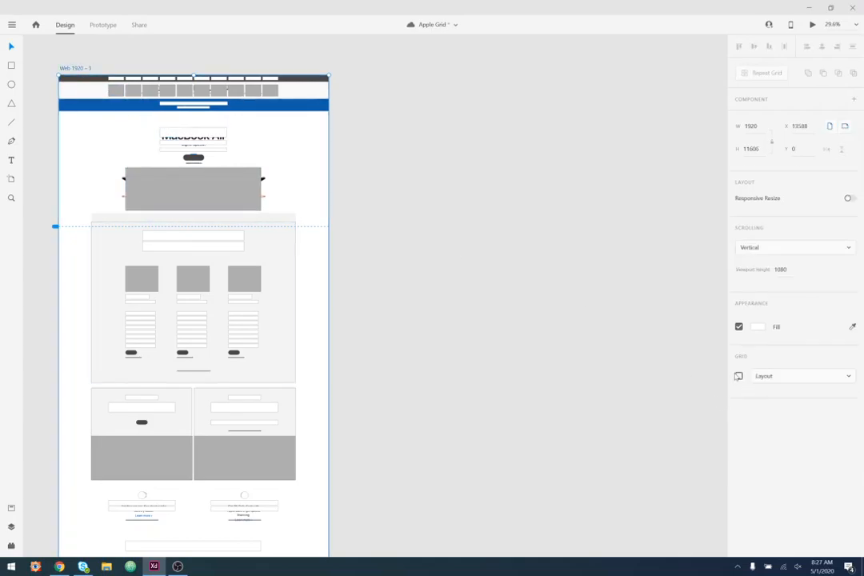
key("ctrl+shift+apostrophe")
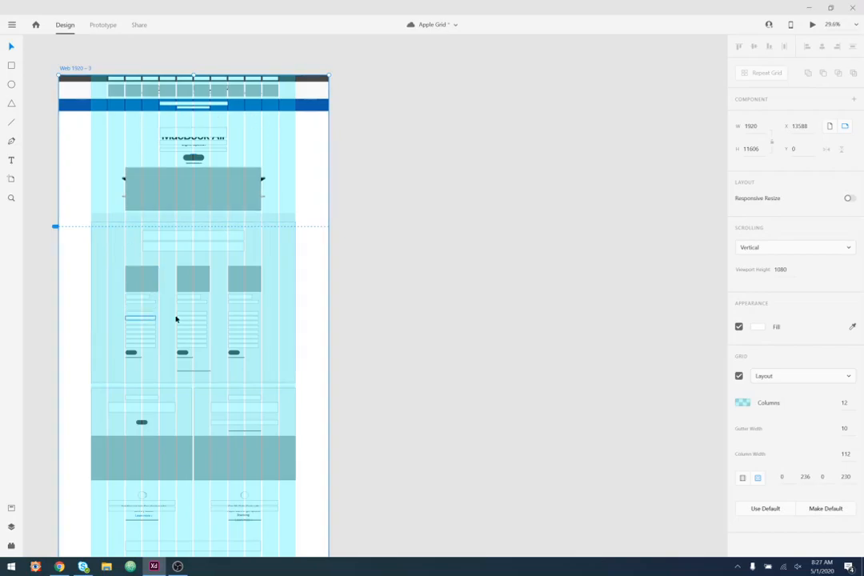
- Move the Mac page screenshot out of the artboard to sit beside it at X 15956, and save the document
left_click_drag(308, 208, 631, 219)
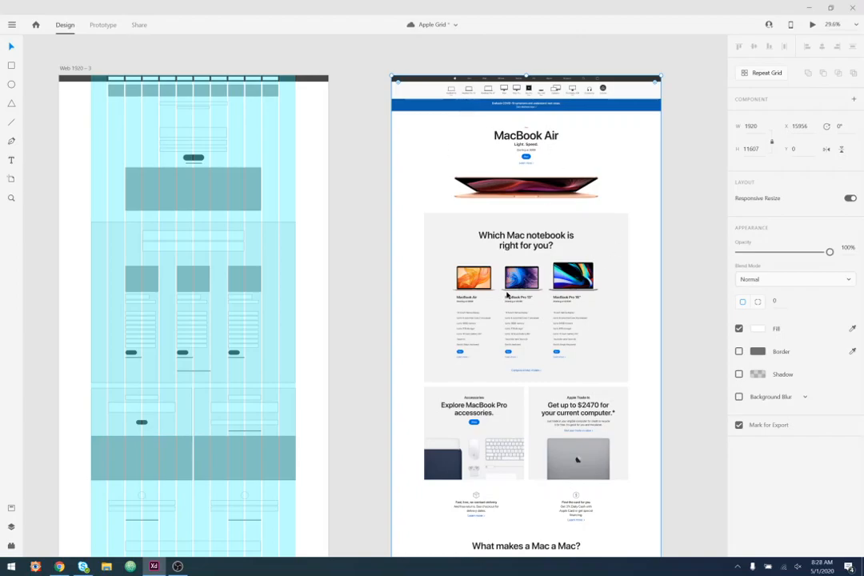
key("ctrl+s")
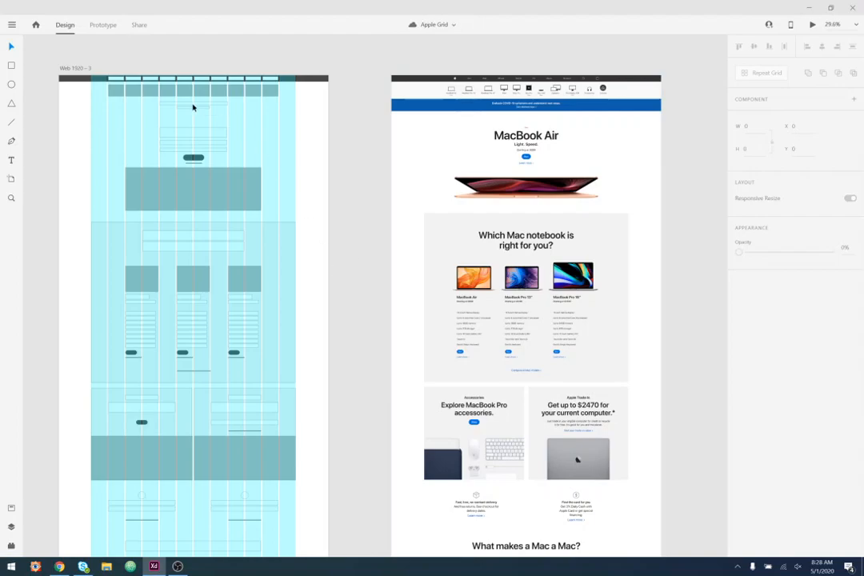
- Hide the layout grid of the Web 1920 – 3 artboard and save the document
left_click(85, 69)
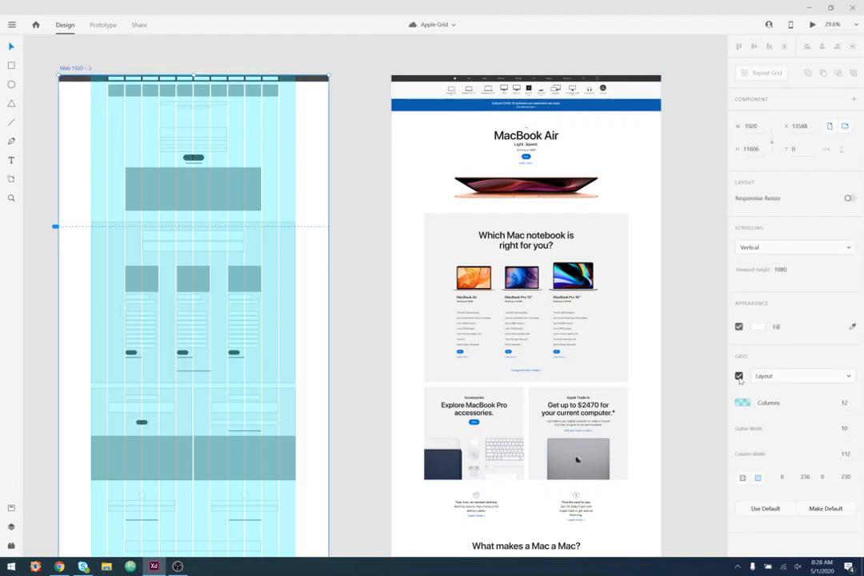
key("ctrl+shift+apostrophe")
scroll(372, 288, "down", 6)
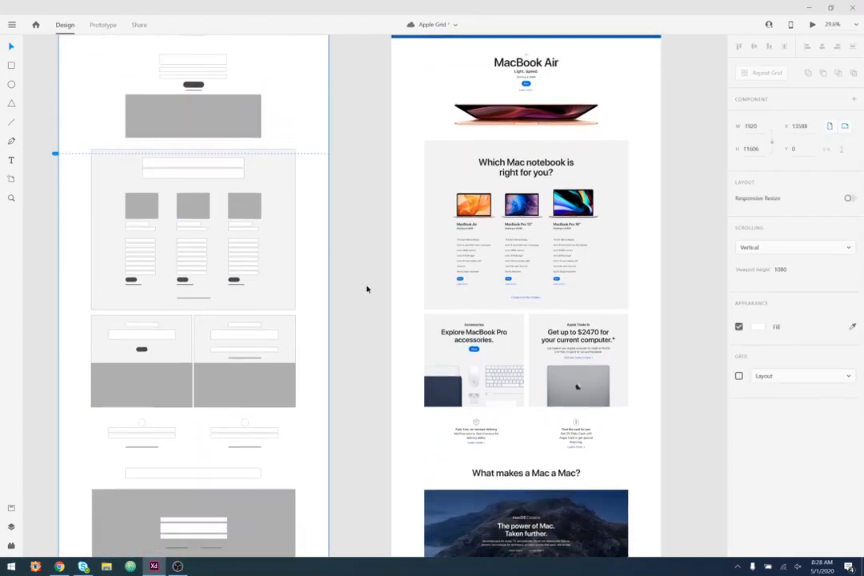
scroll(365, 292, "down", 1)
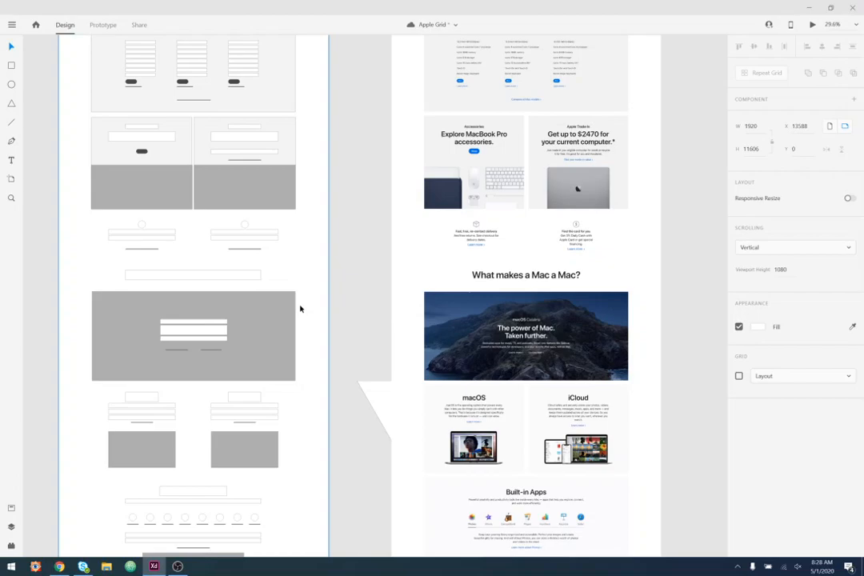
key("ctrl+s")
- Delete the white triangle lying partly behind the Mac page screenshot, and save the document
scroll(362, 282, "down", 5)
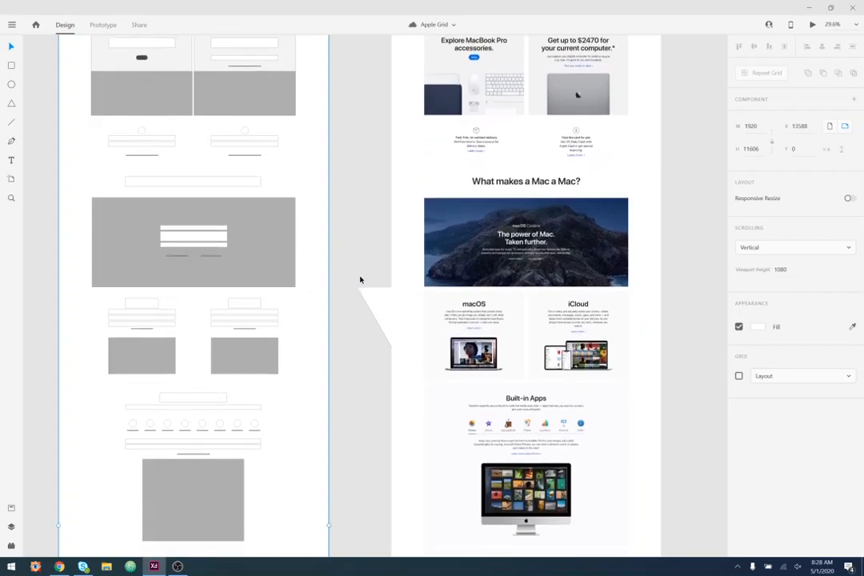
left_click(391, 300)
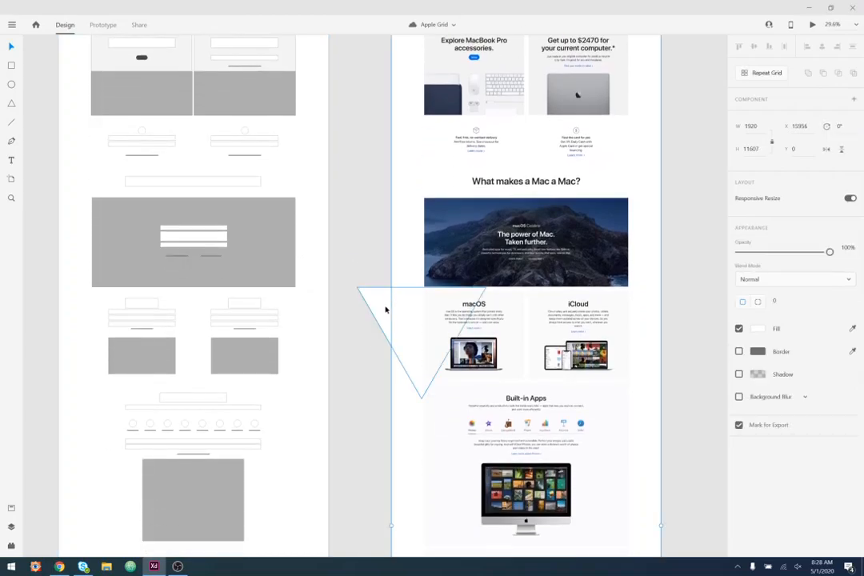
left_click(382, 309)
key("Delete")
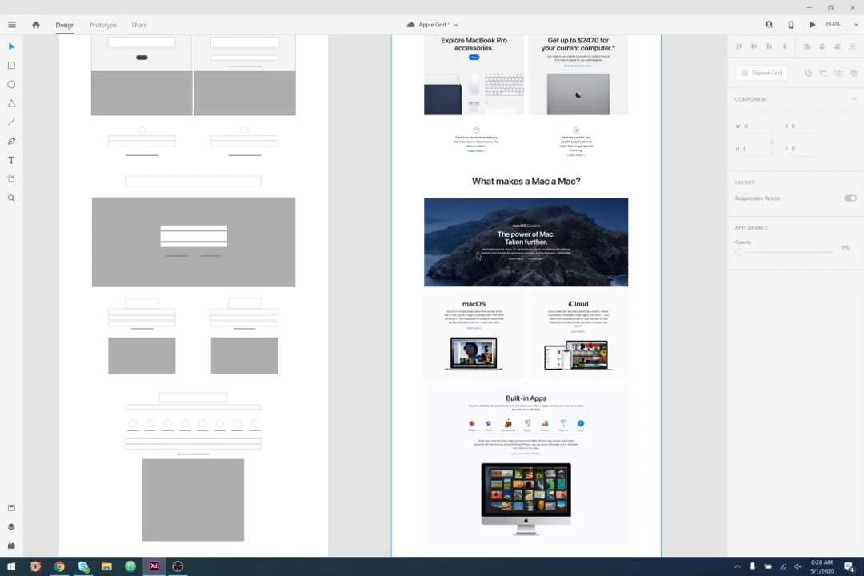
key("ctrl+s")
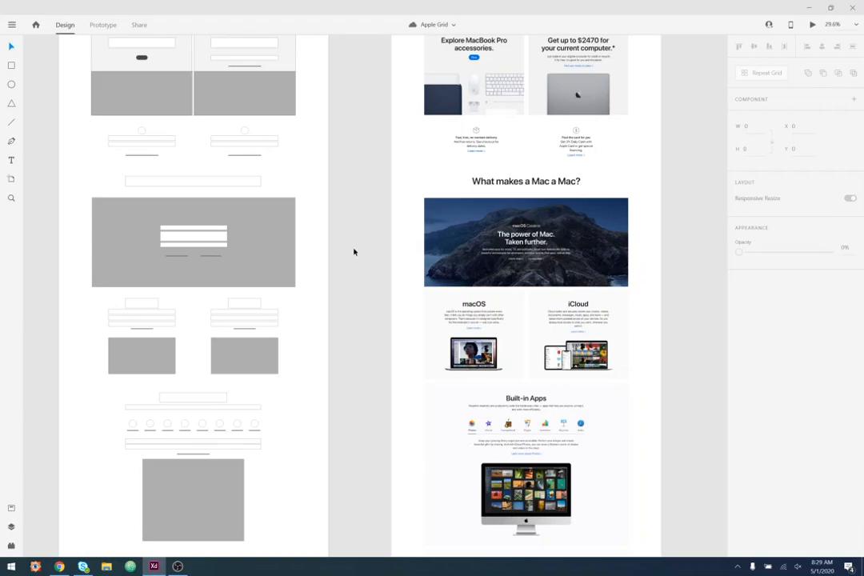
- Compare the wireframe's two app sections with the Built-in Apps and Pro Apps sections of the Mac page screenshot
scroll(361, 275, "down", 3)
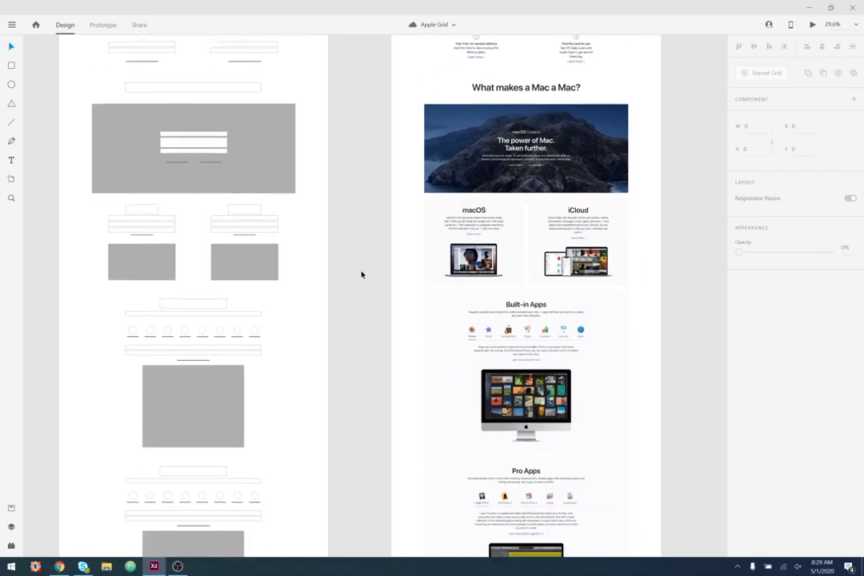
scroll(361, 277, "down", 2)
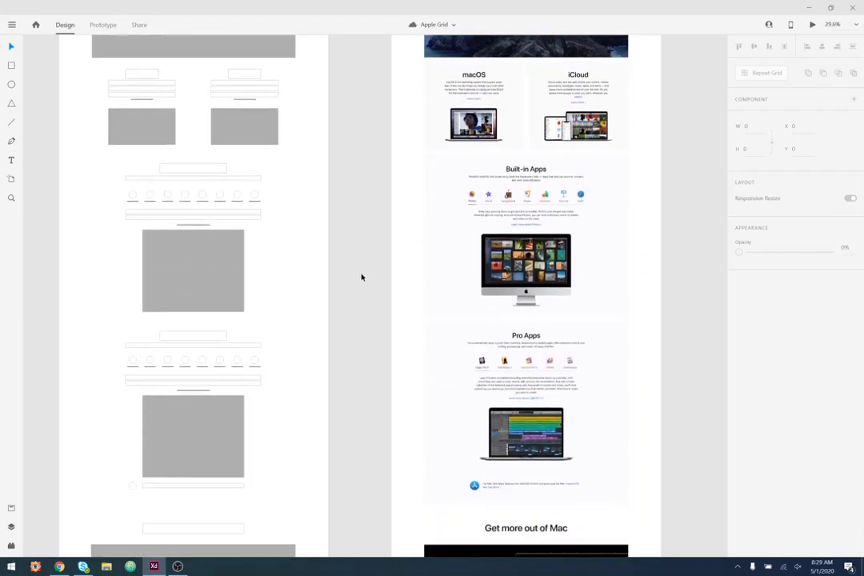